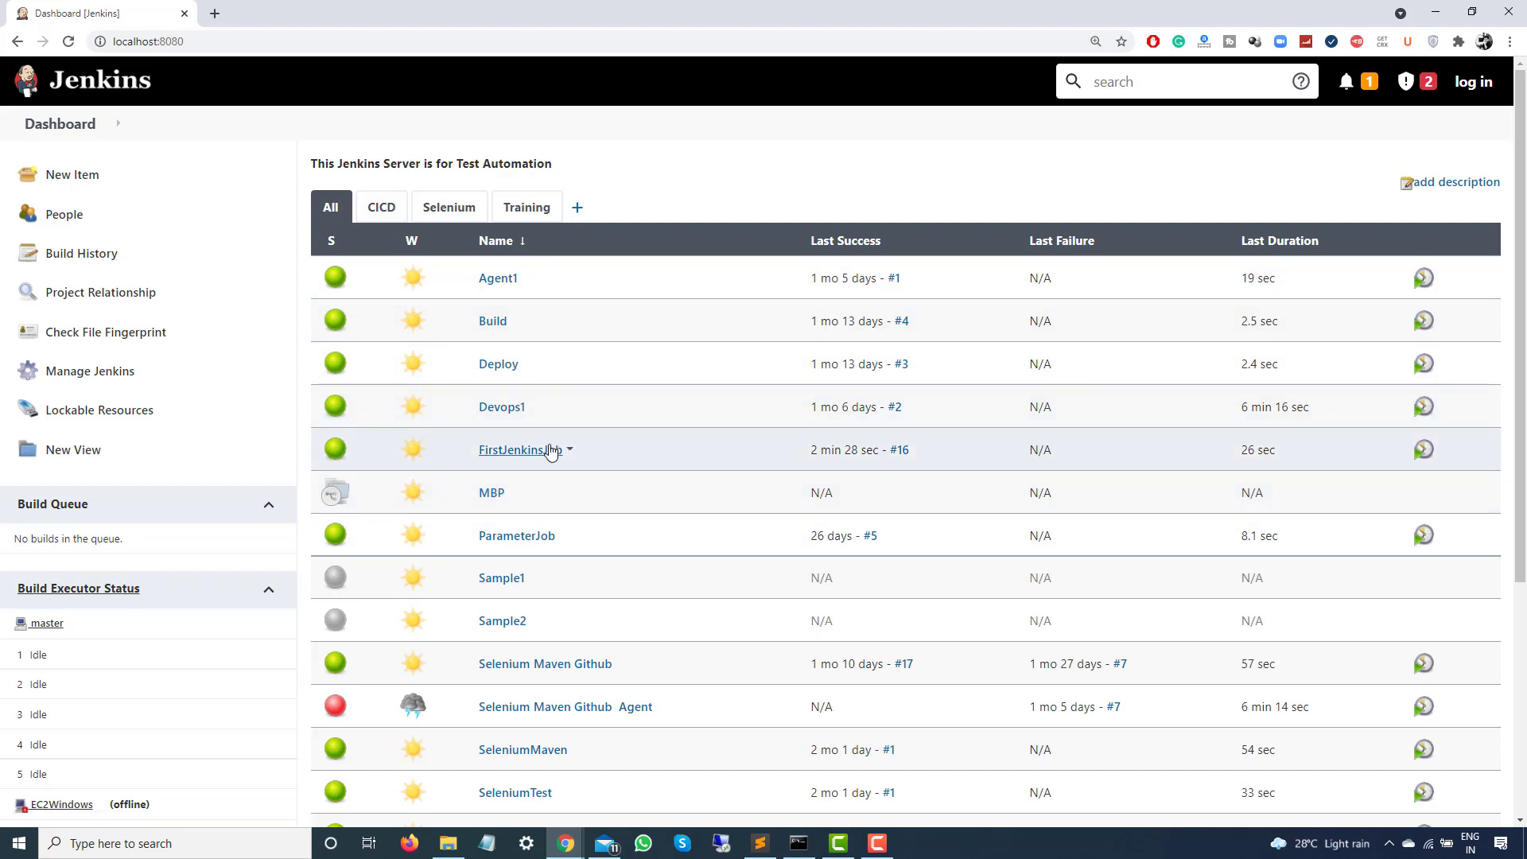
Open FirstJenkinsJob from the dashboard in a separate browser tab and start a build
middle_click(523, 452)
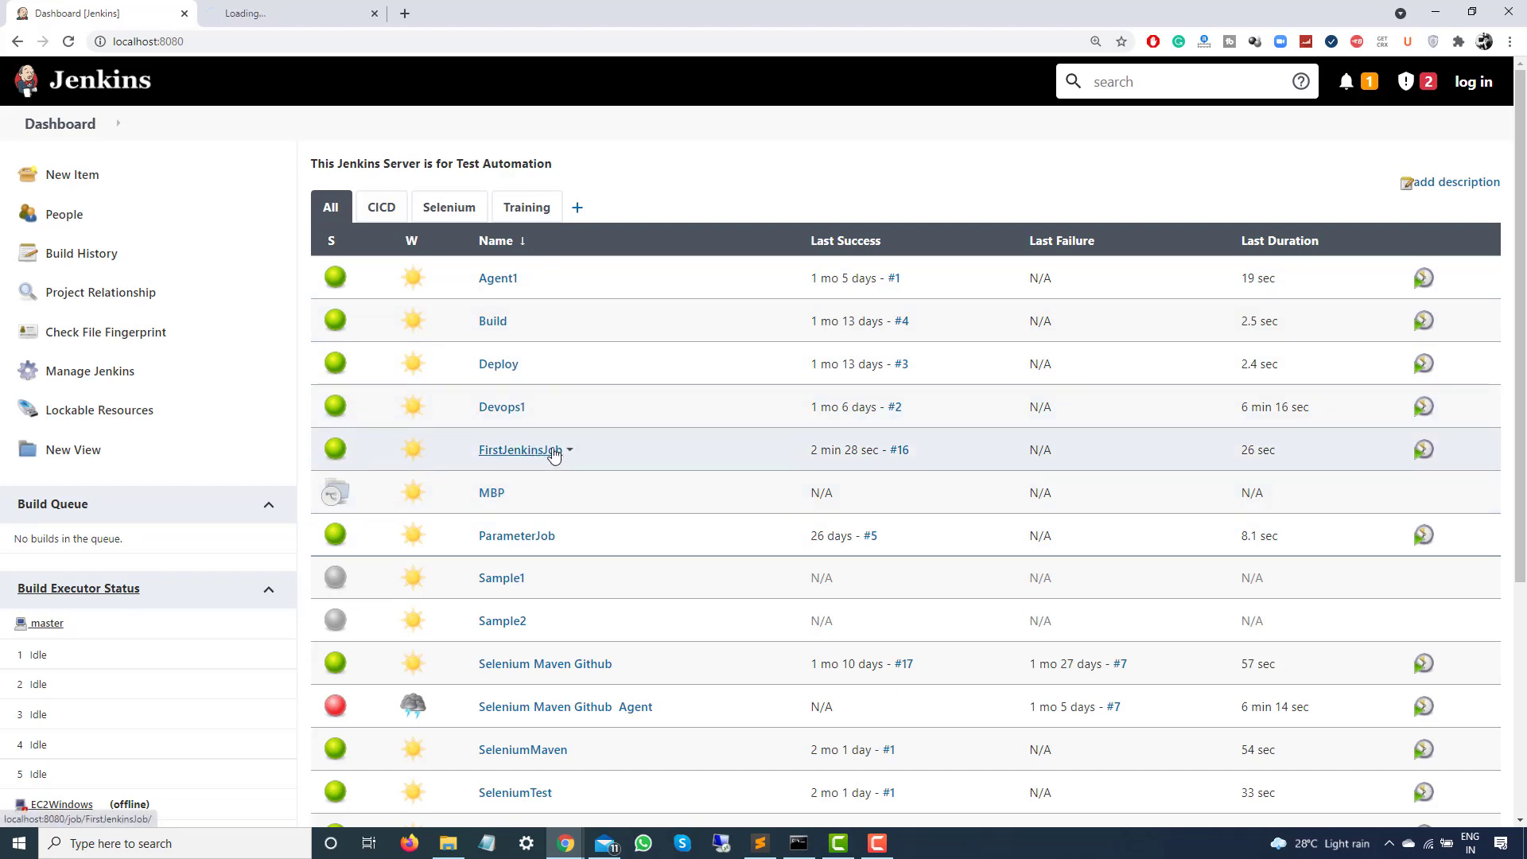
left_click(276, 14)
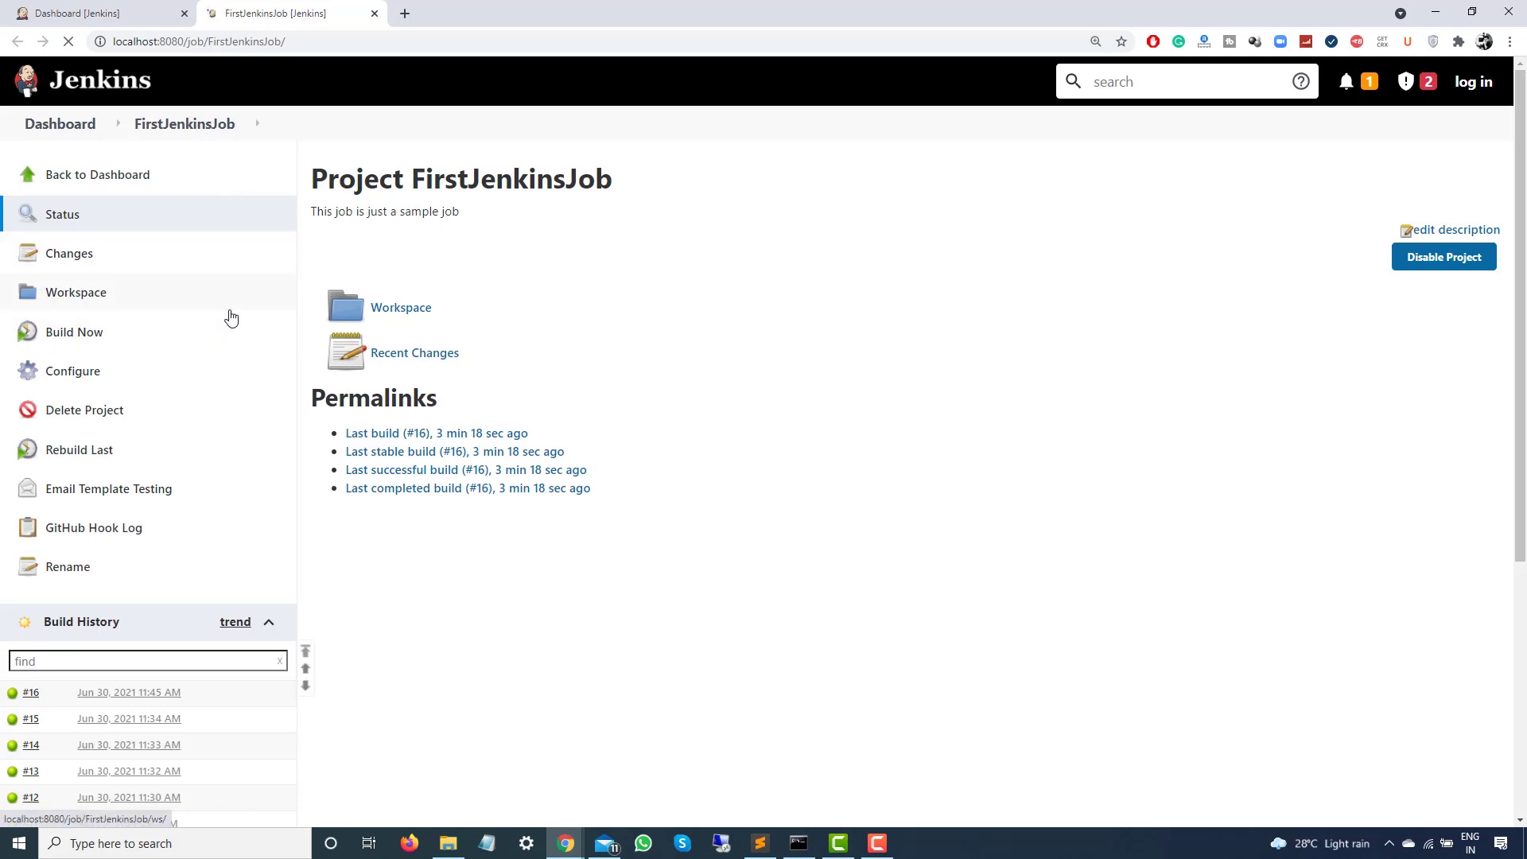
left_click(81, 335)
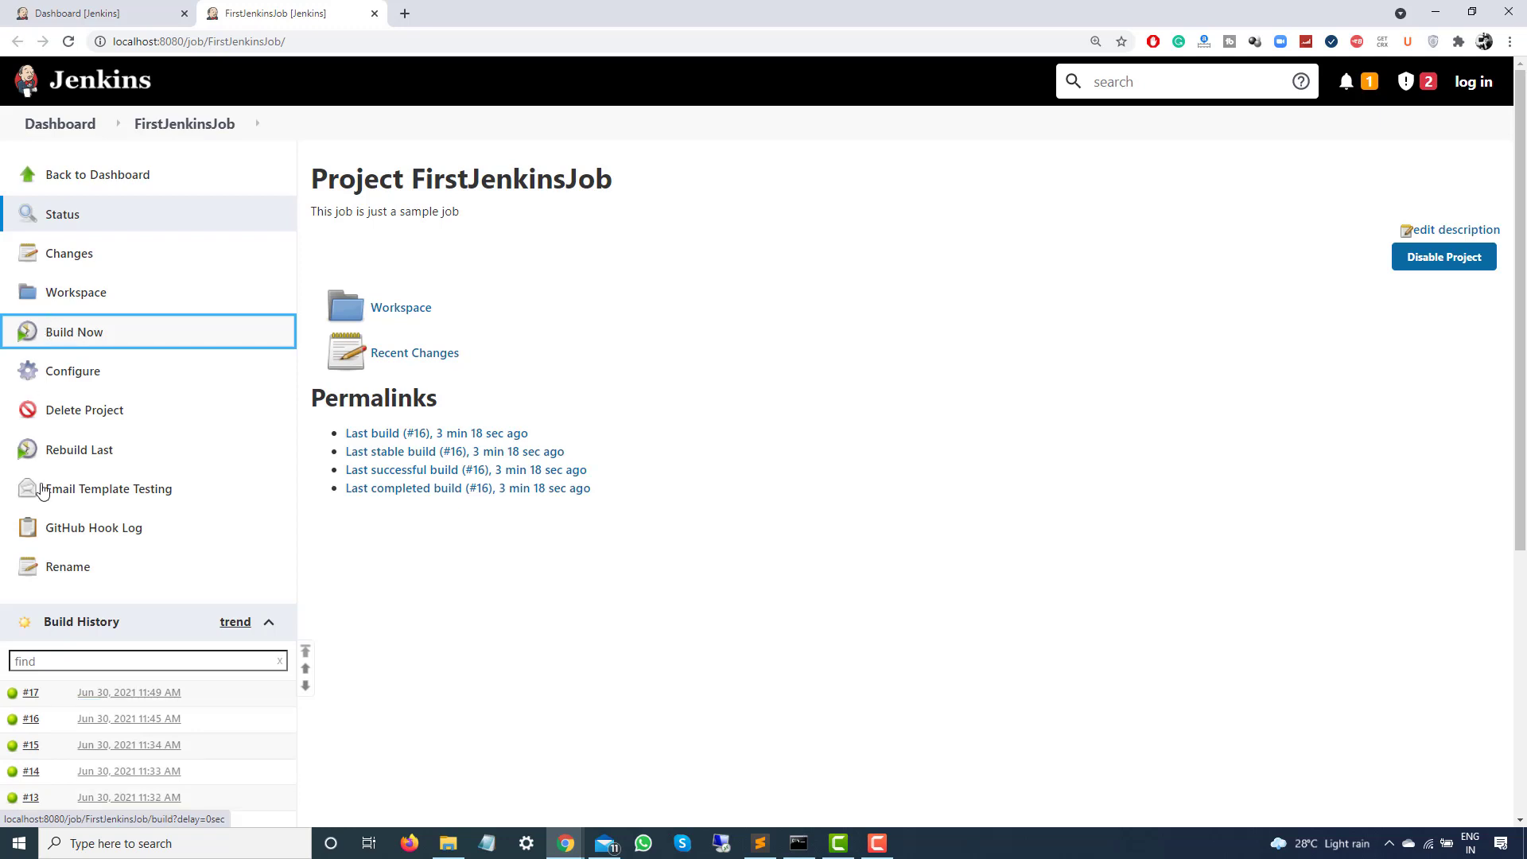
Open the newest build's console output and examine the email trigger and recipient lines at its end
left_click(10, 698)
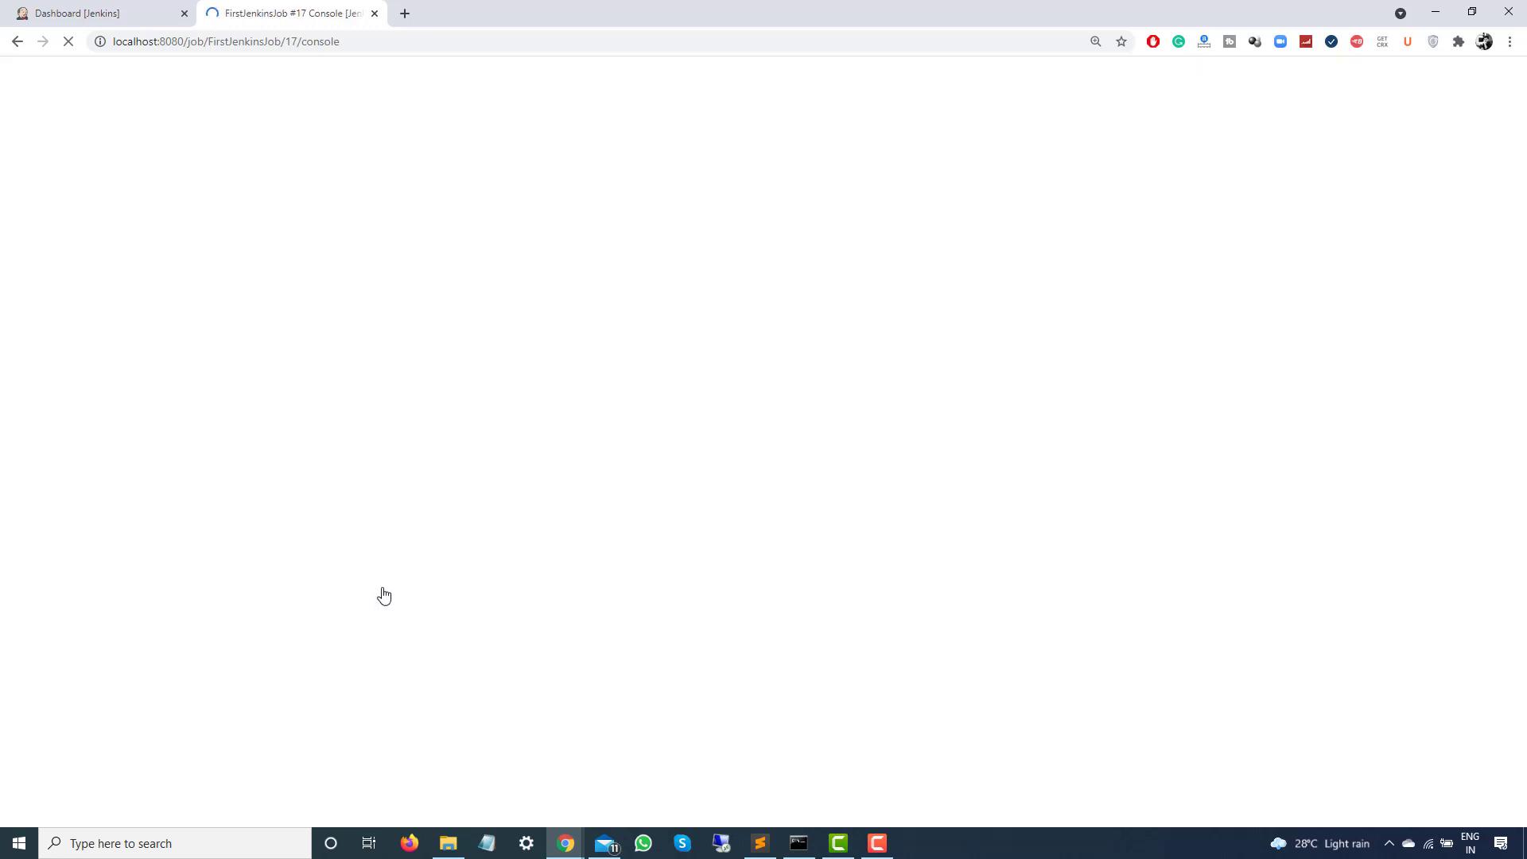
scroll(455, 625, "down", 2)
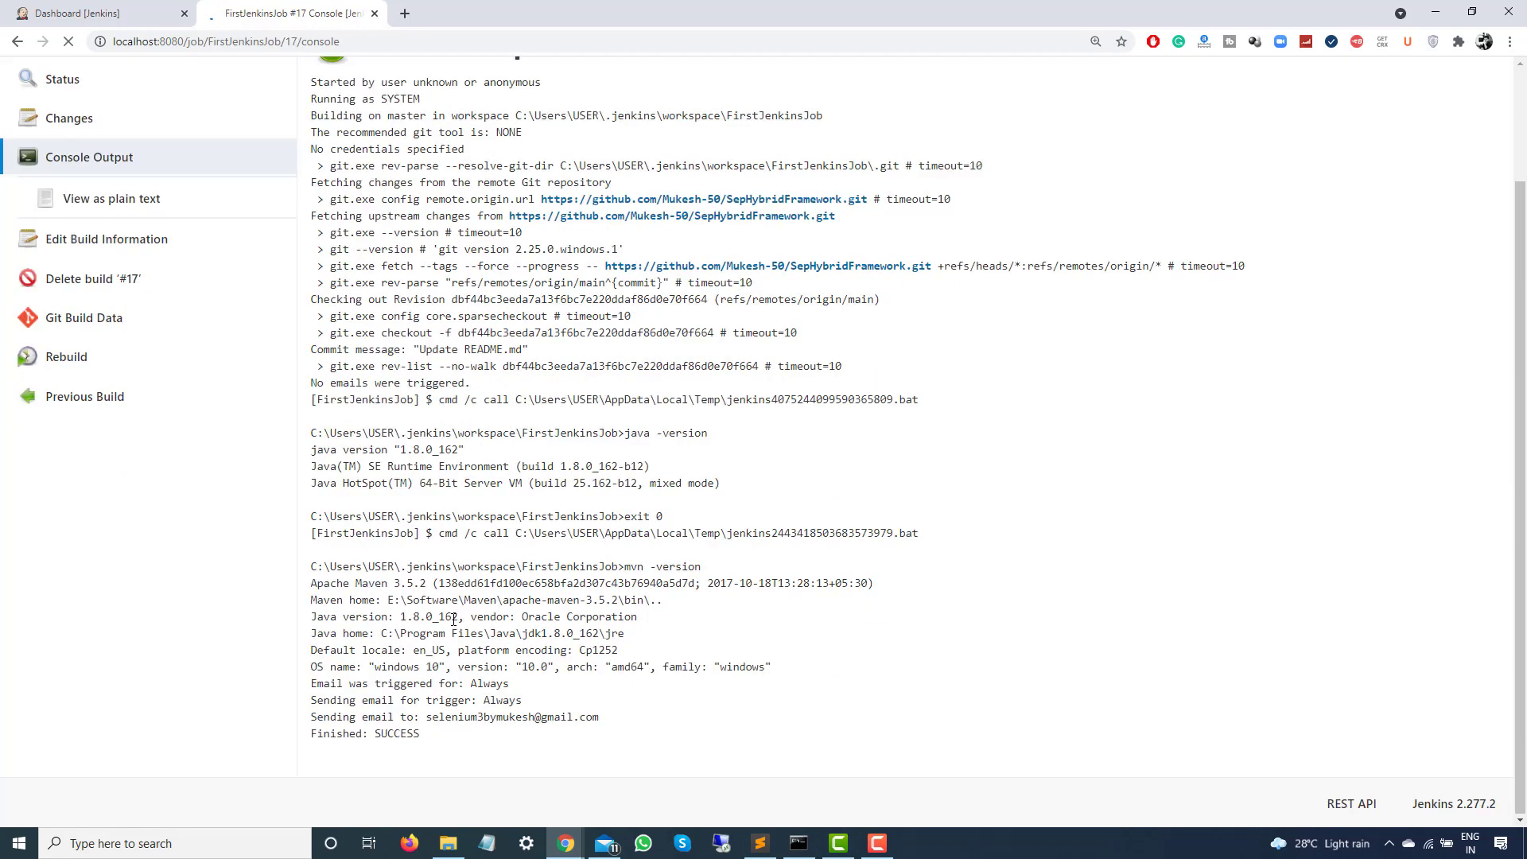
left_click_drag(312, 683, 513, 680)
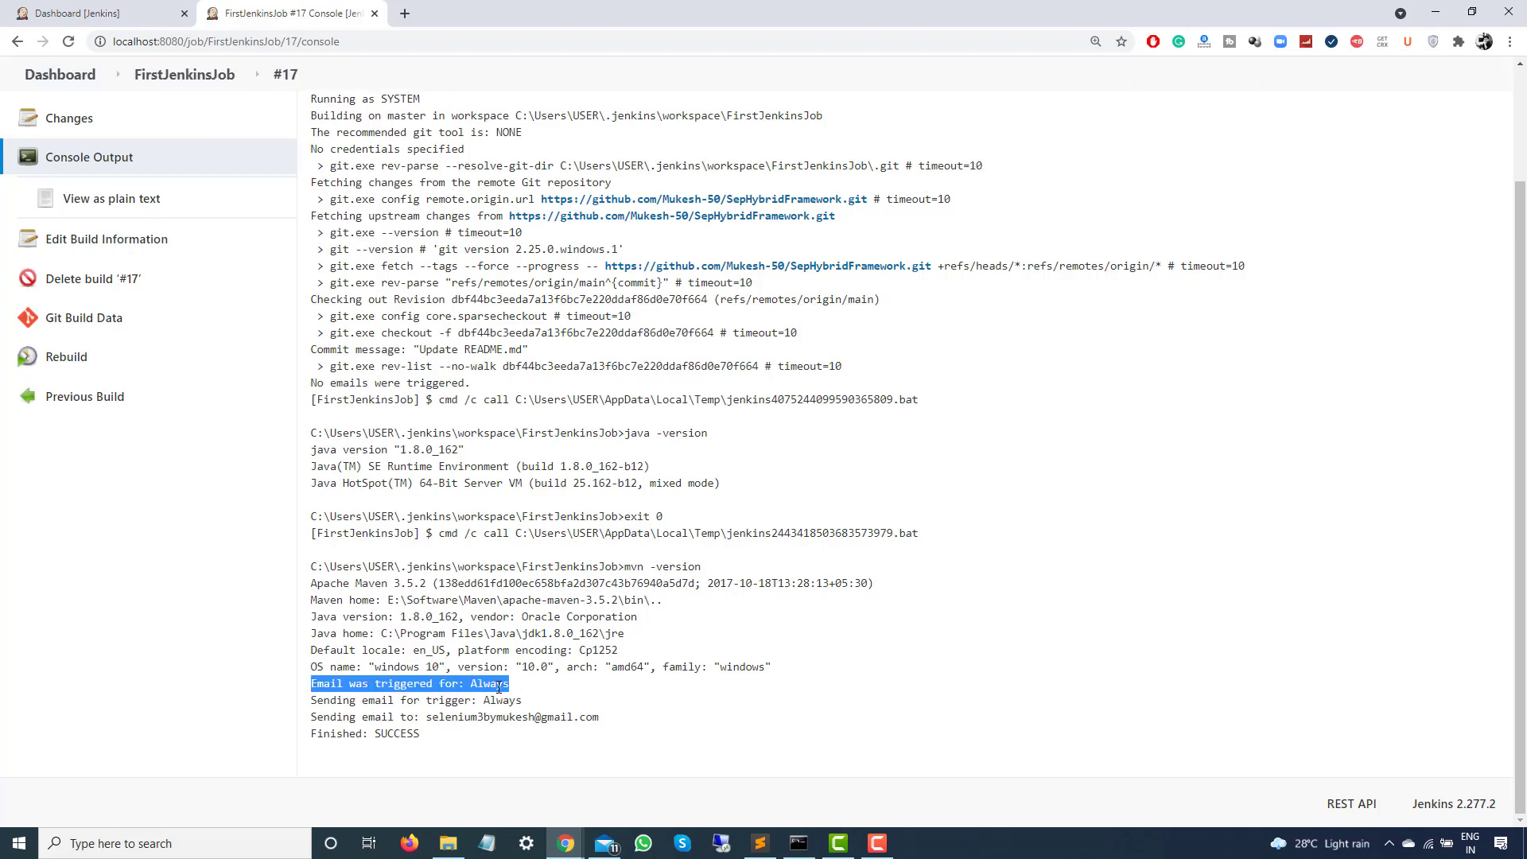
double_click(499, 686)
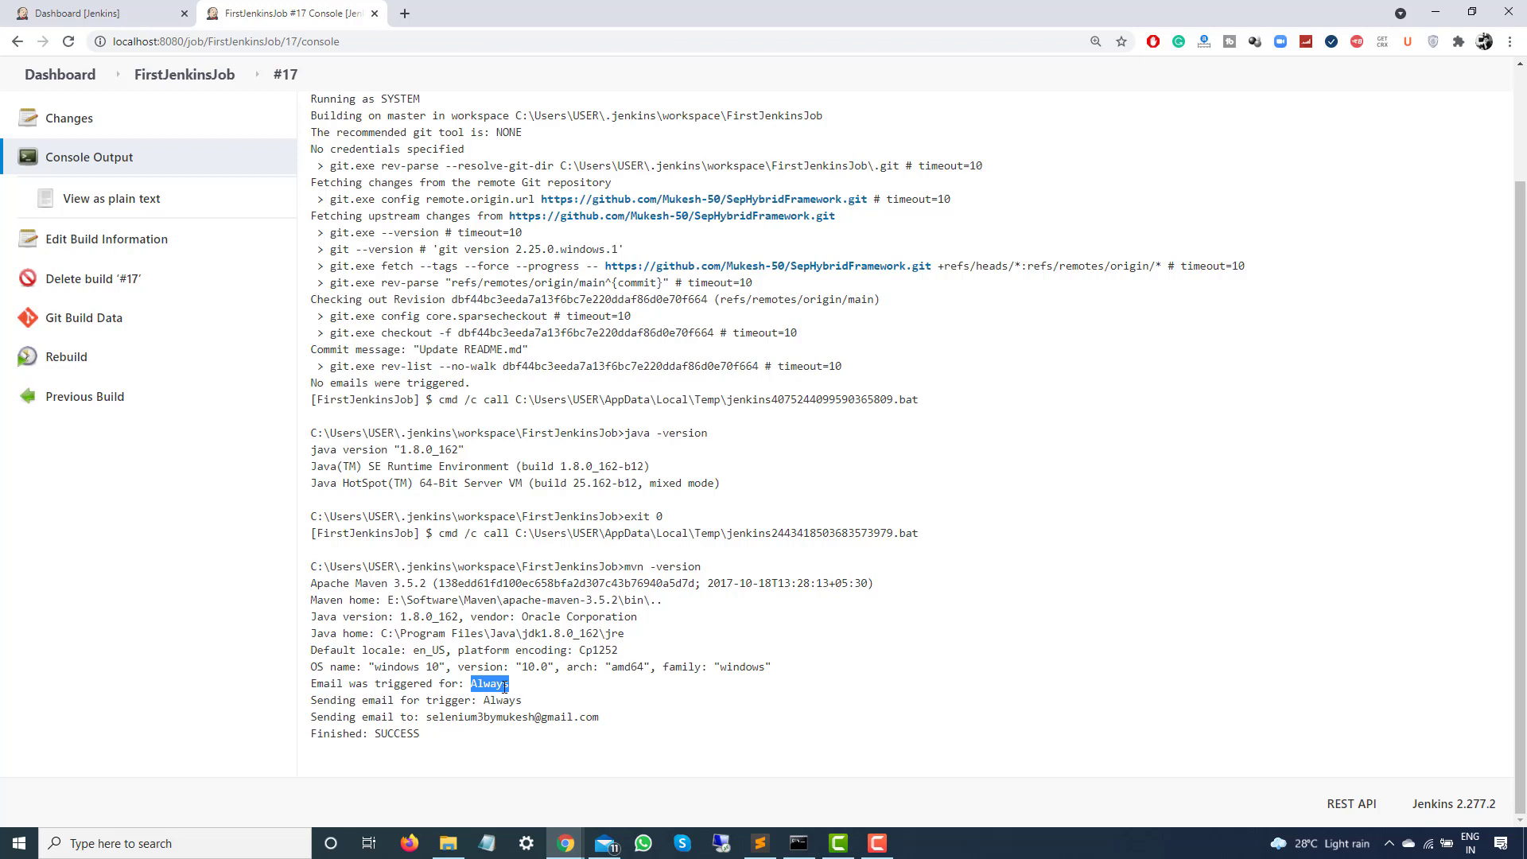
double_click(501, 701)
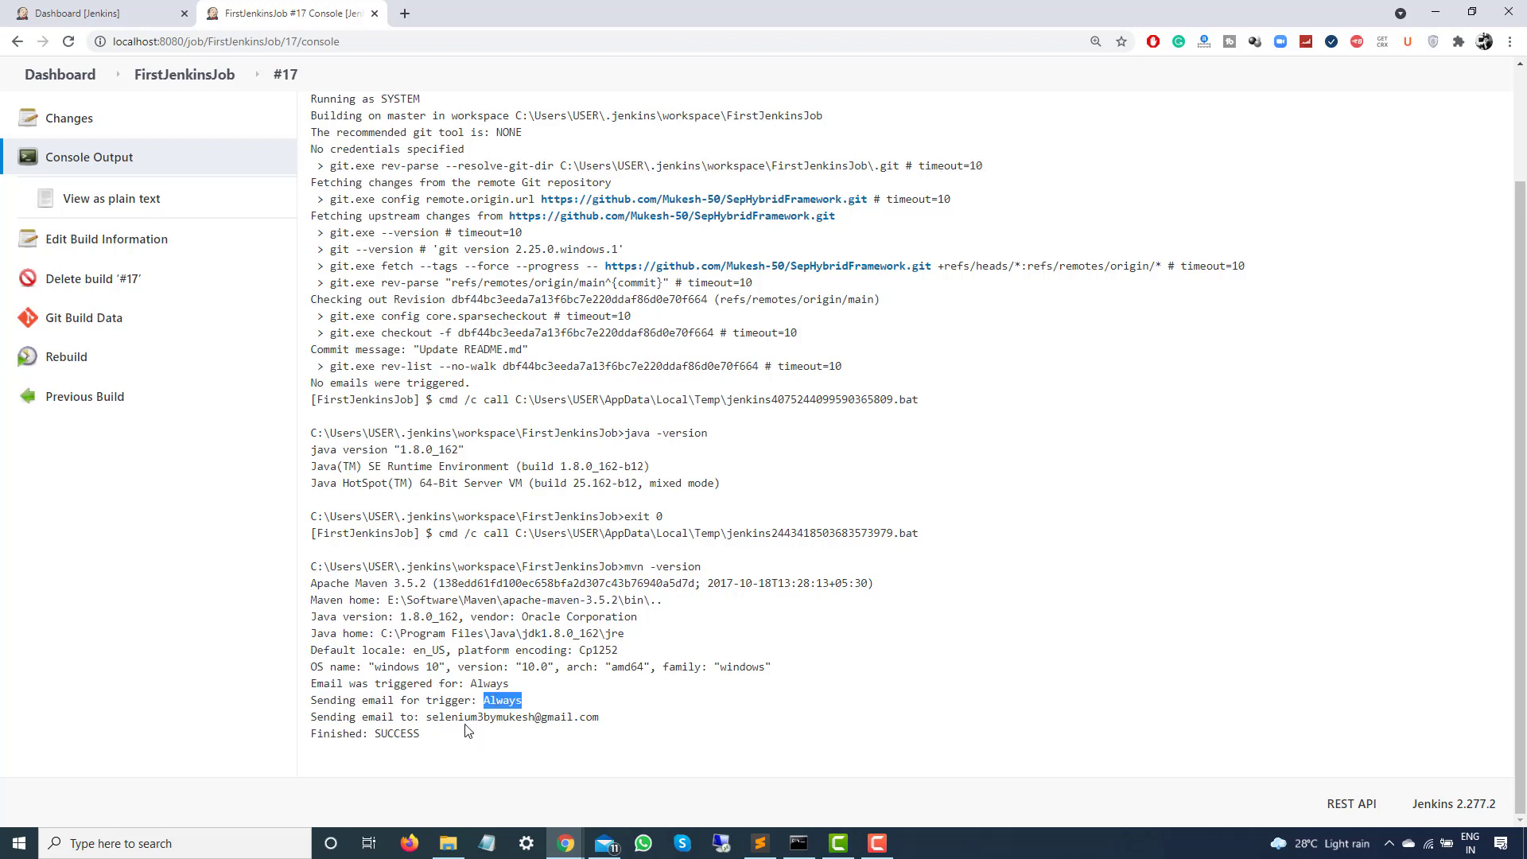
left_click_drag(429, 718, 604, 720)
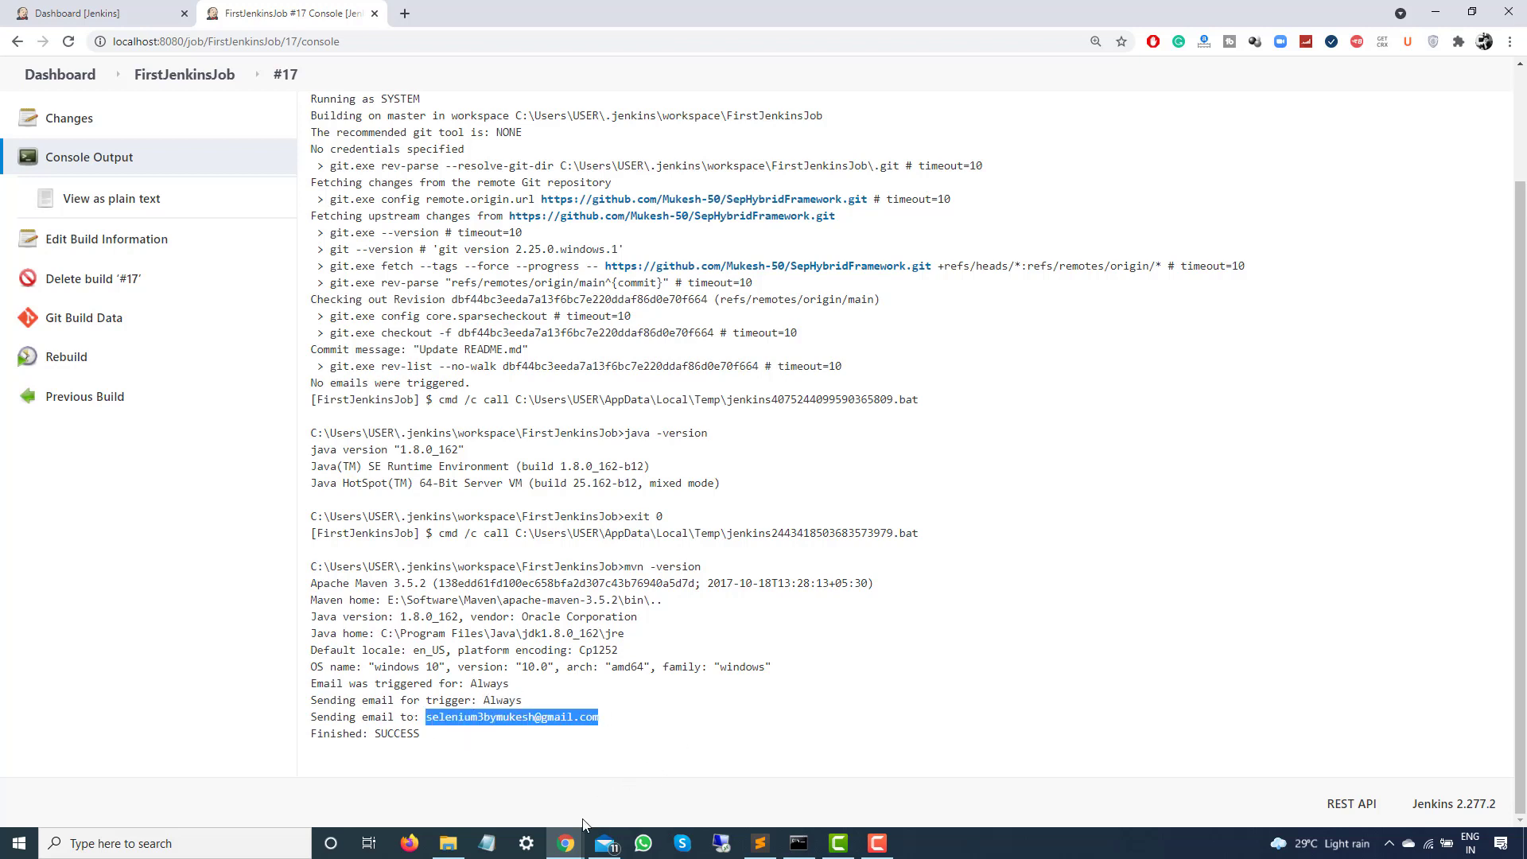
Switch to the Gmail inbox to look for the build notification, and return to the Jenkins console output
left_click(571, 845)
left_click(639, 765)
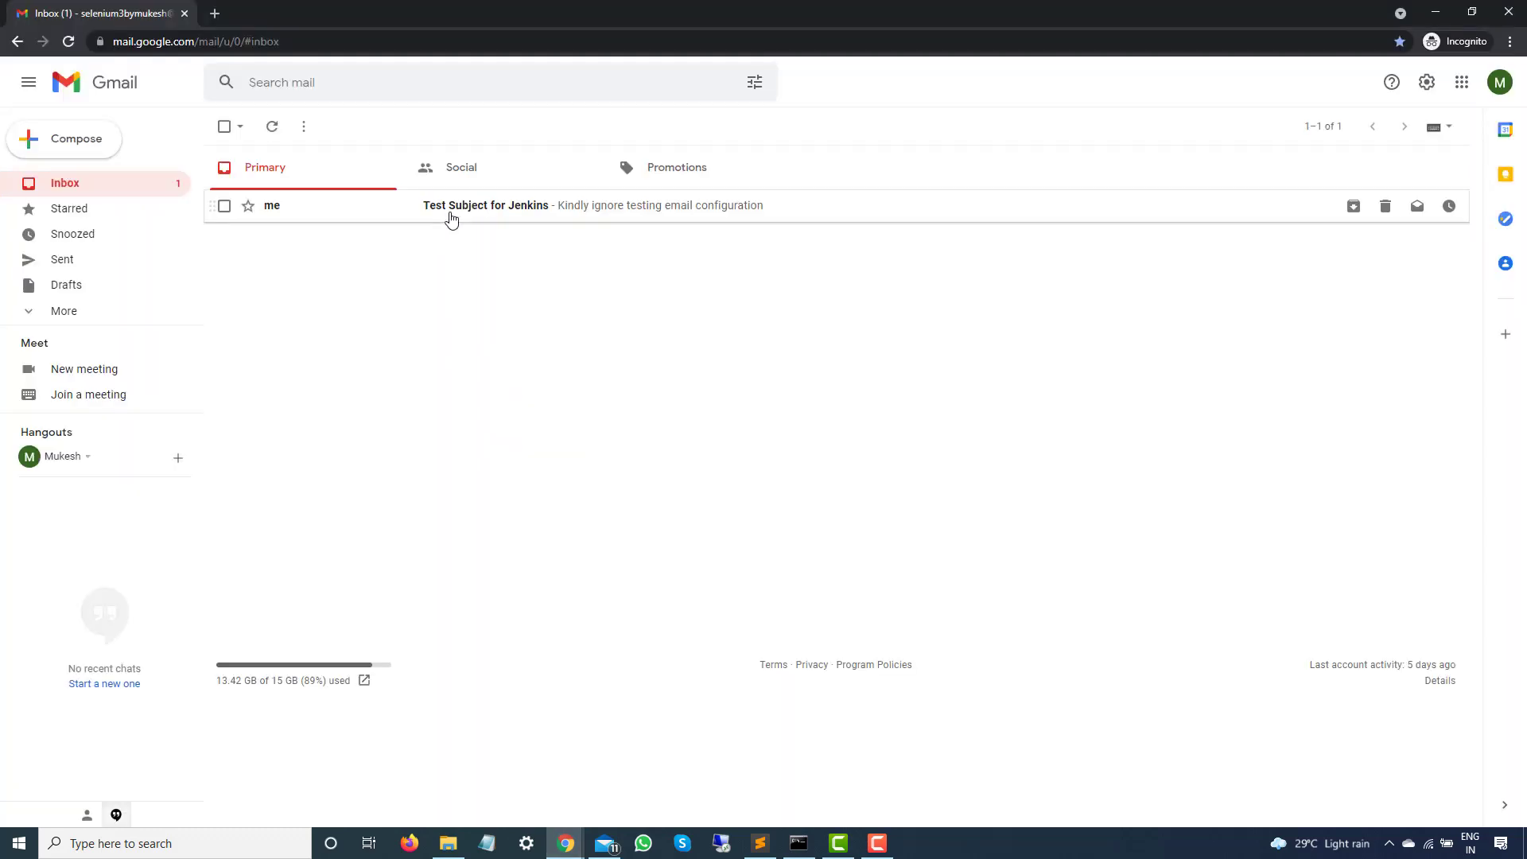
key("alt+Tab")
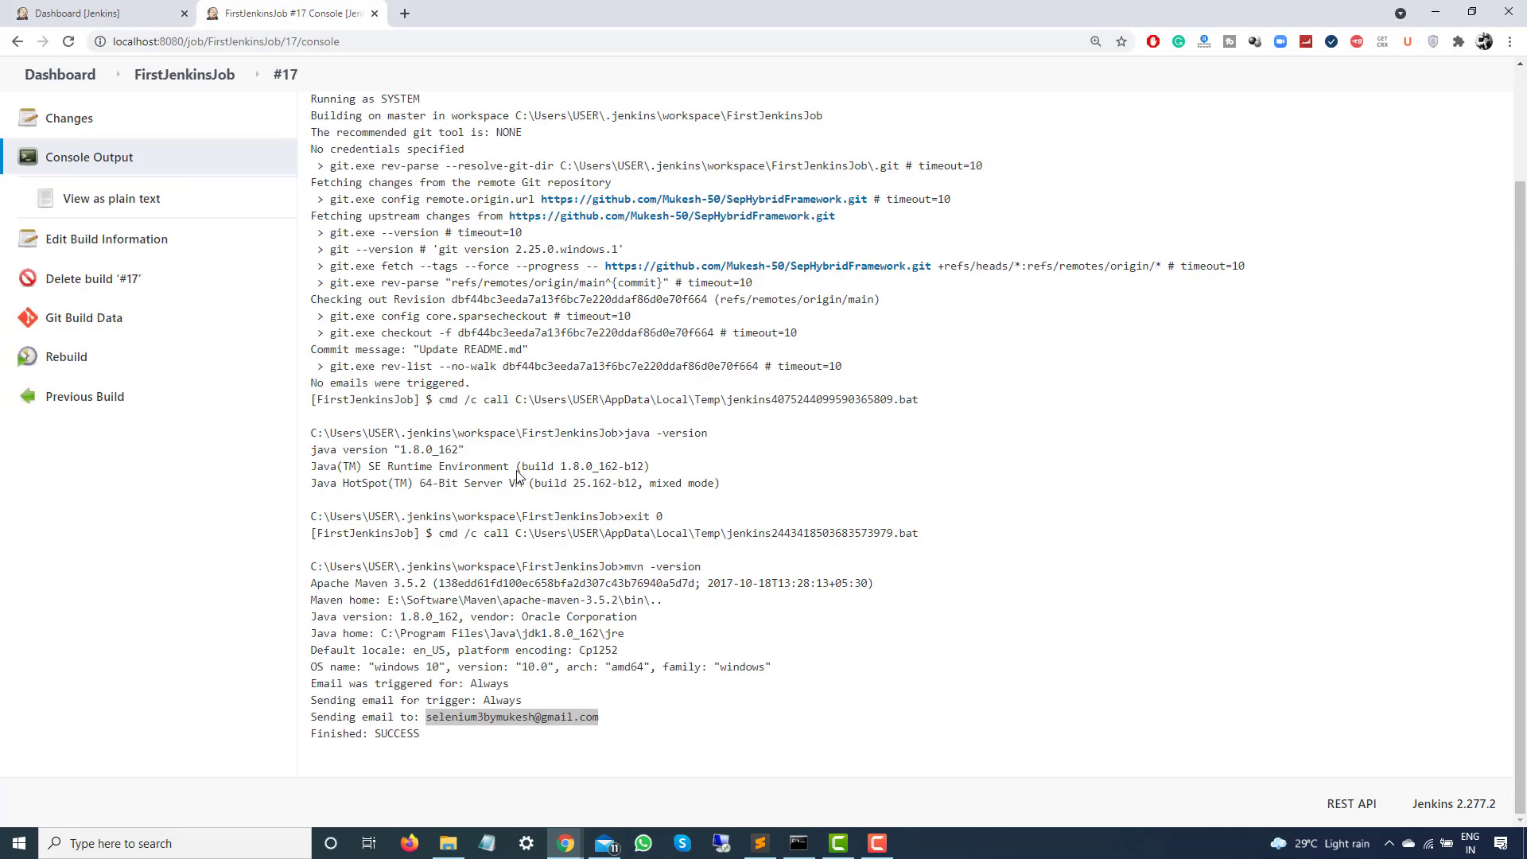
left_click(476, 540)
scroll(414, 509, "up", 2)
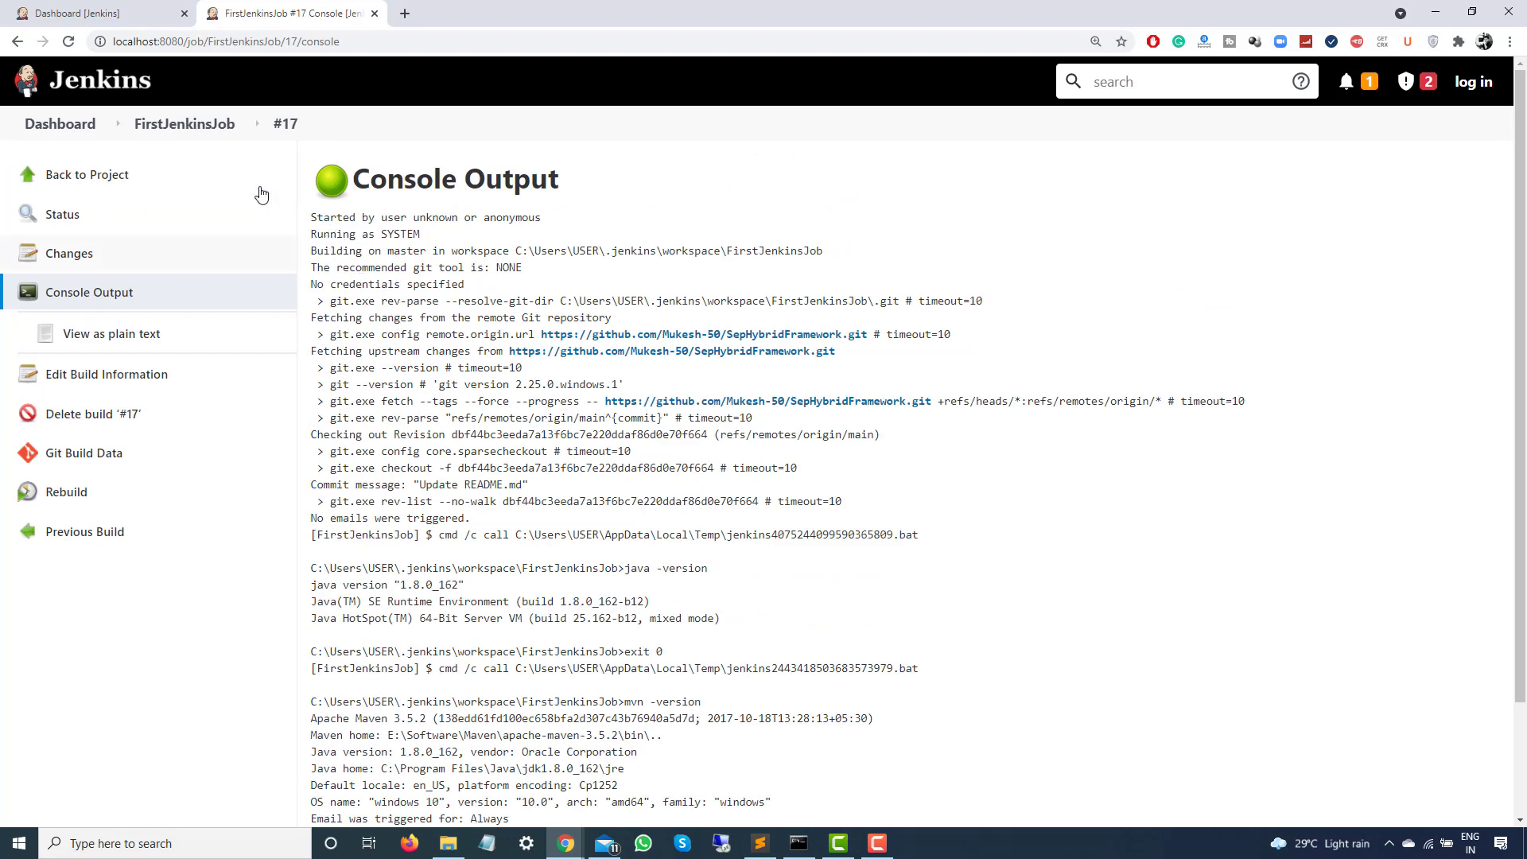
Open the global system configuration from the Jenkins dashboard and find the Extended E-mail Notification section
left_click(106, 18)
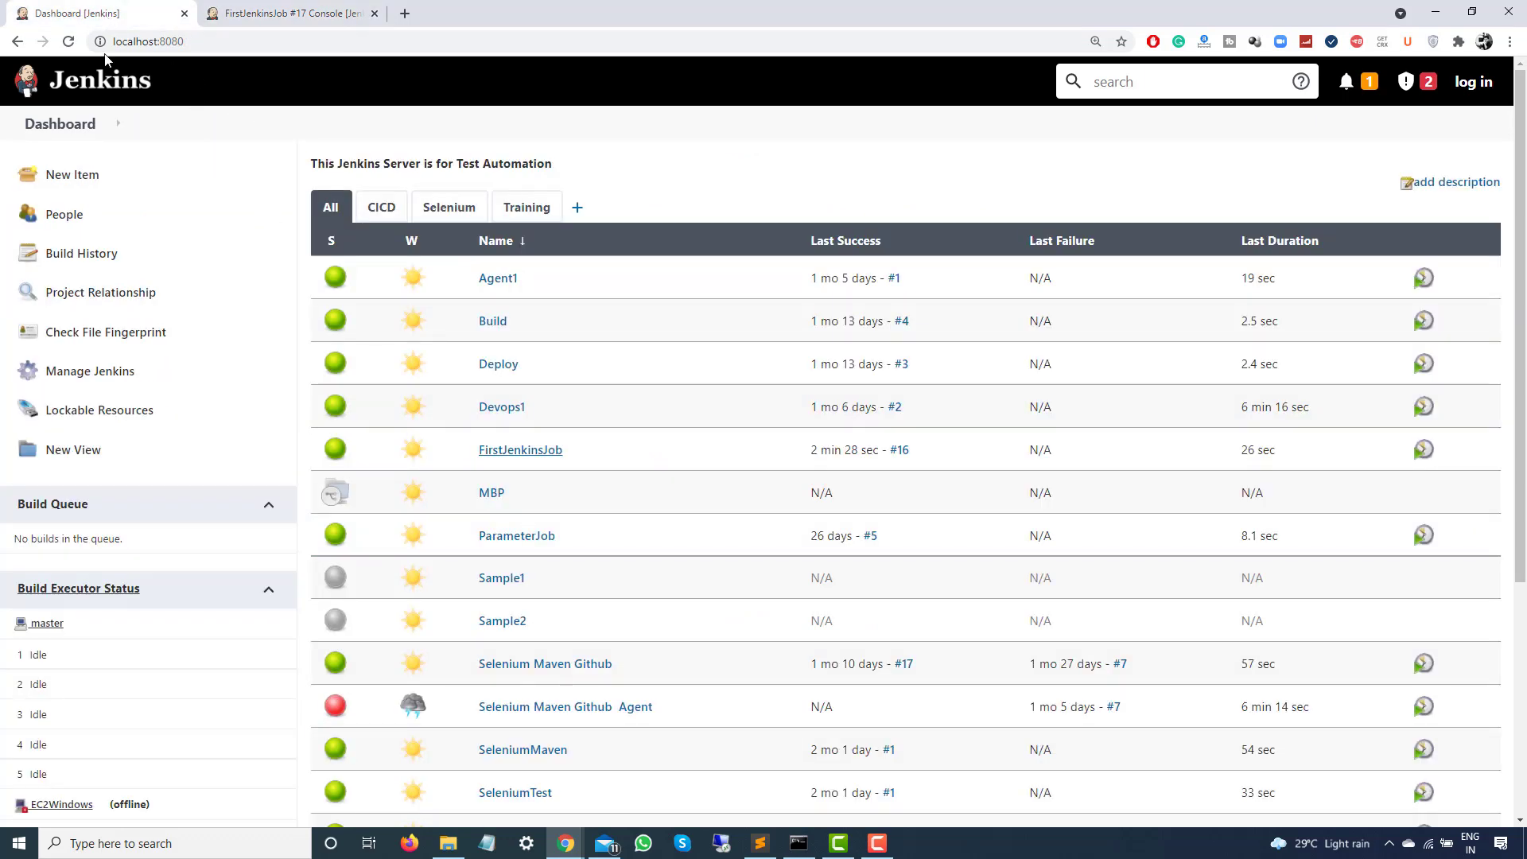
left_click(79, 375)
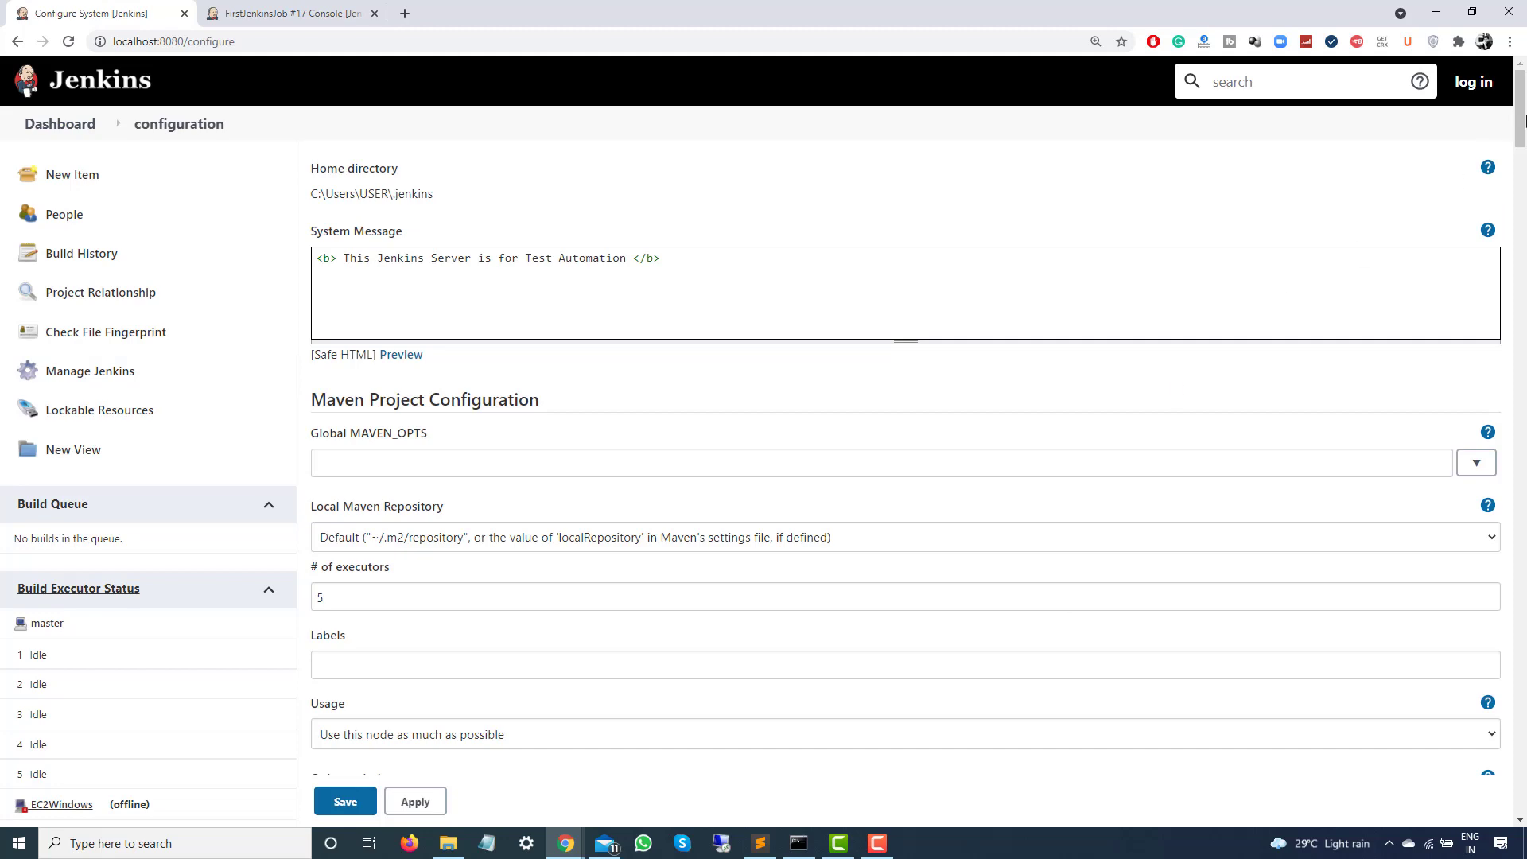
mouse_move(1521, 118)
left_mouse_down()
mouse_move(1520, 290)
mouse_move(1490, 416)
mouse_move(1476, 629)
left_mouse_up()
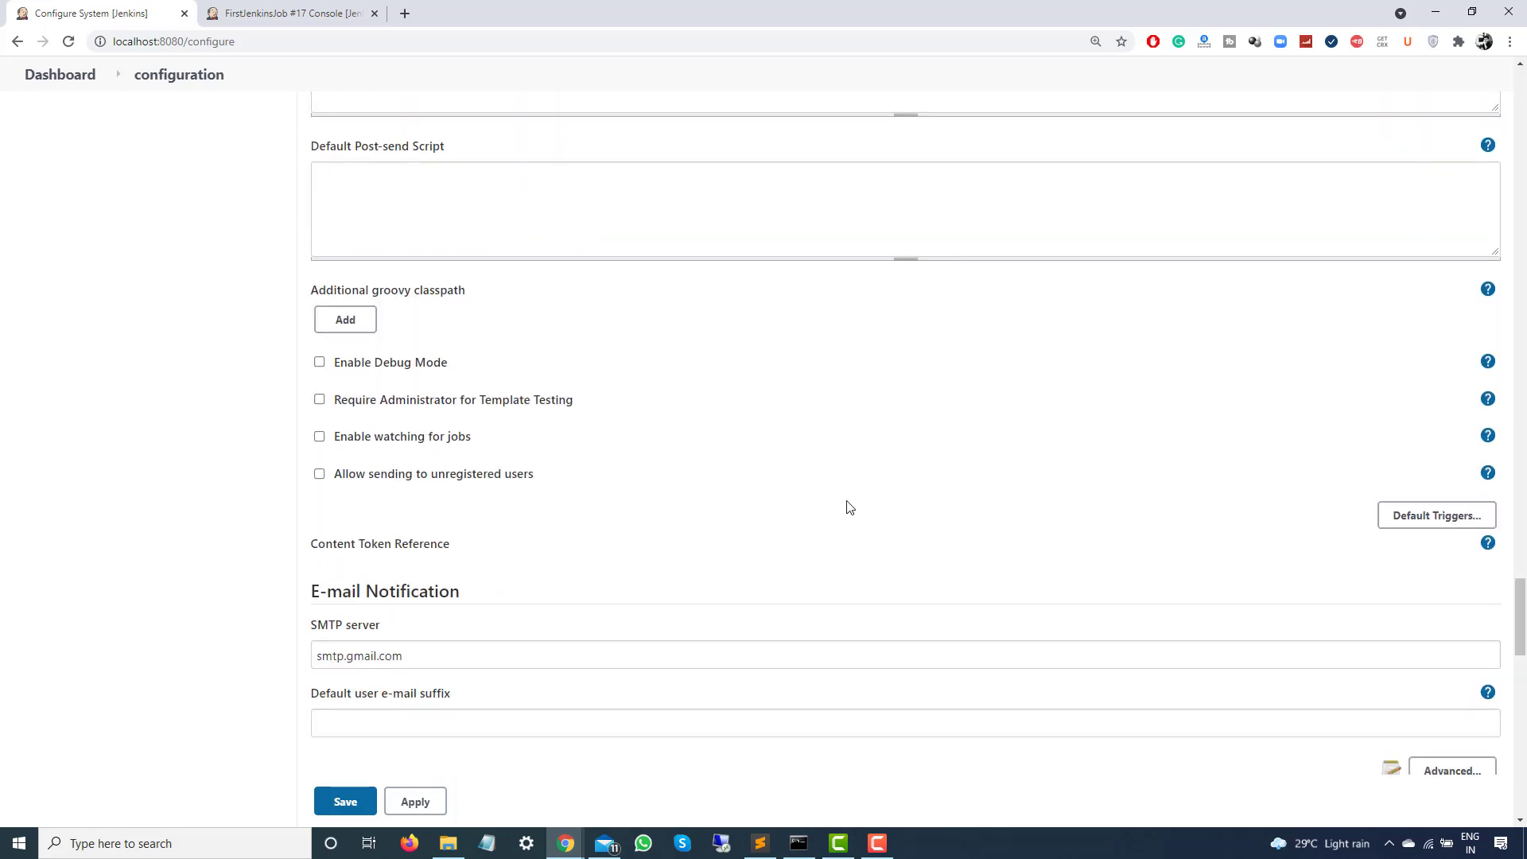
scroll(855, 493, "down", 2)
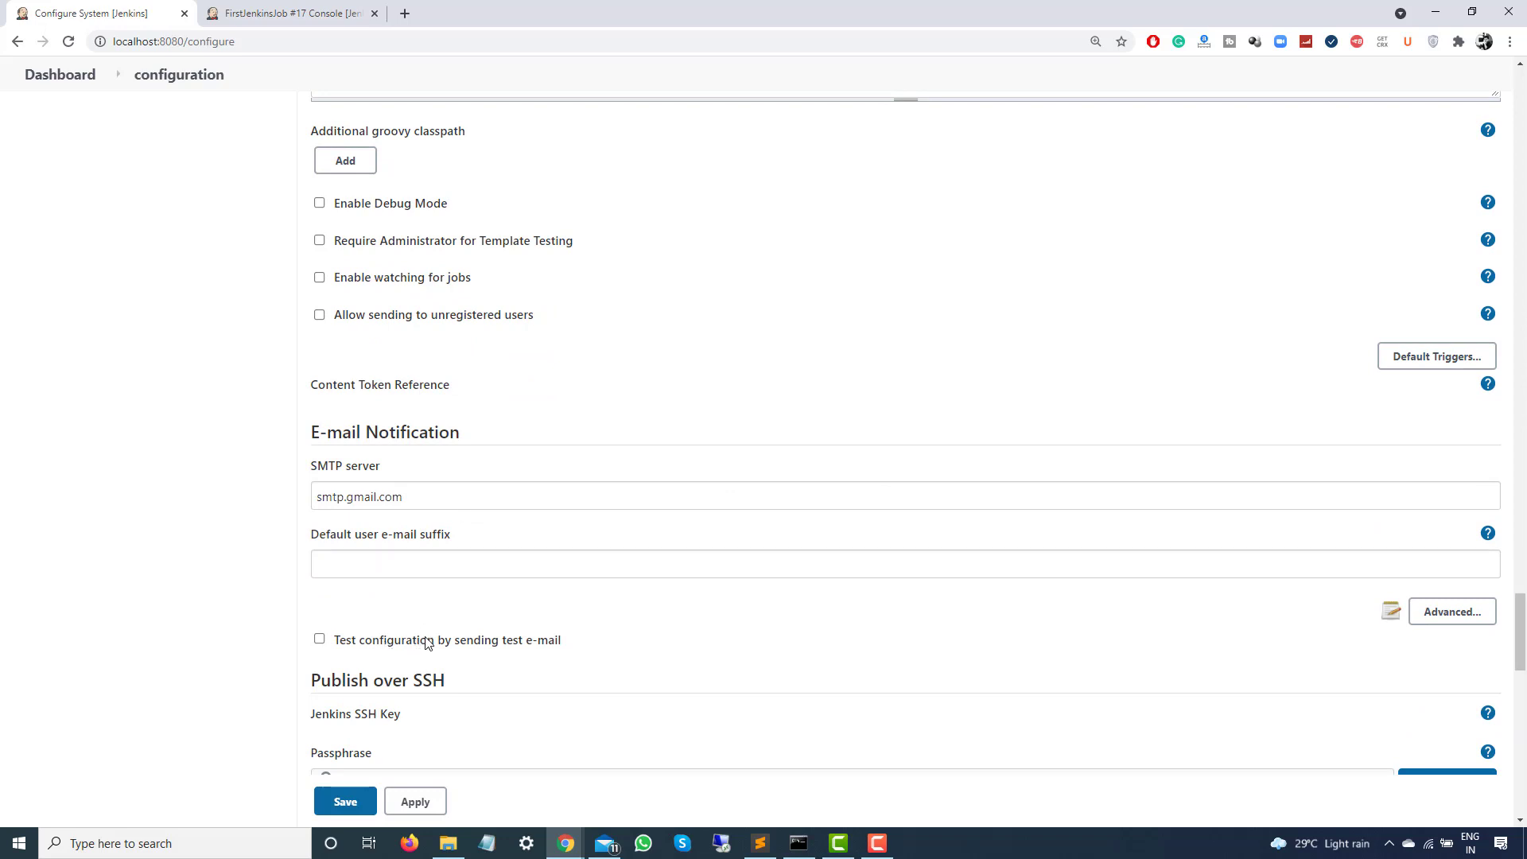
scroll(377, 500, "up", 10)
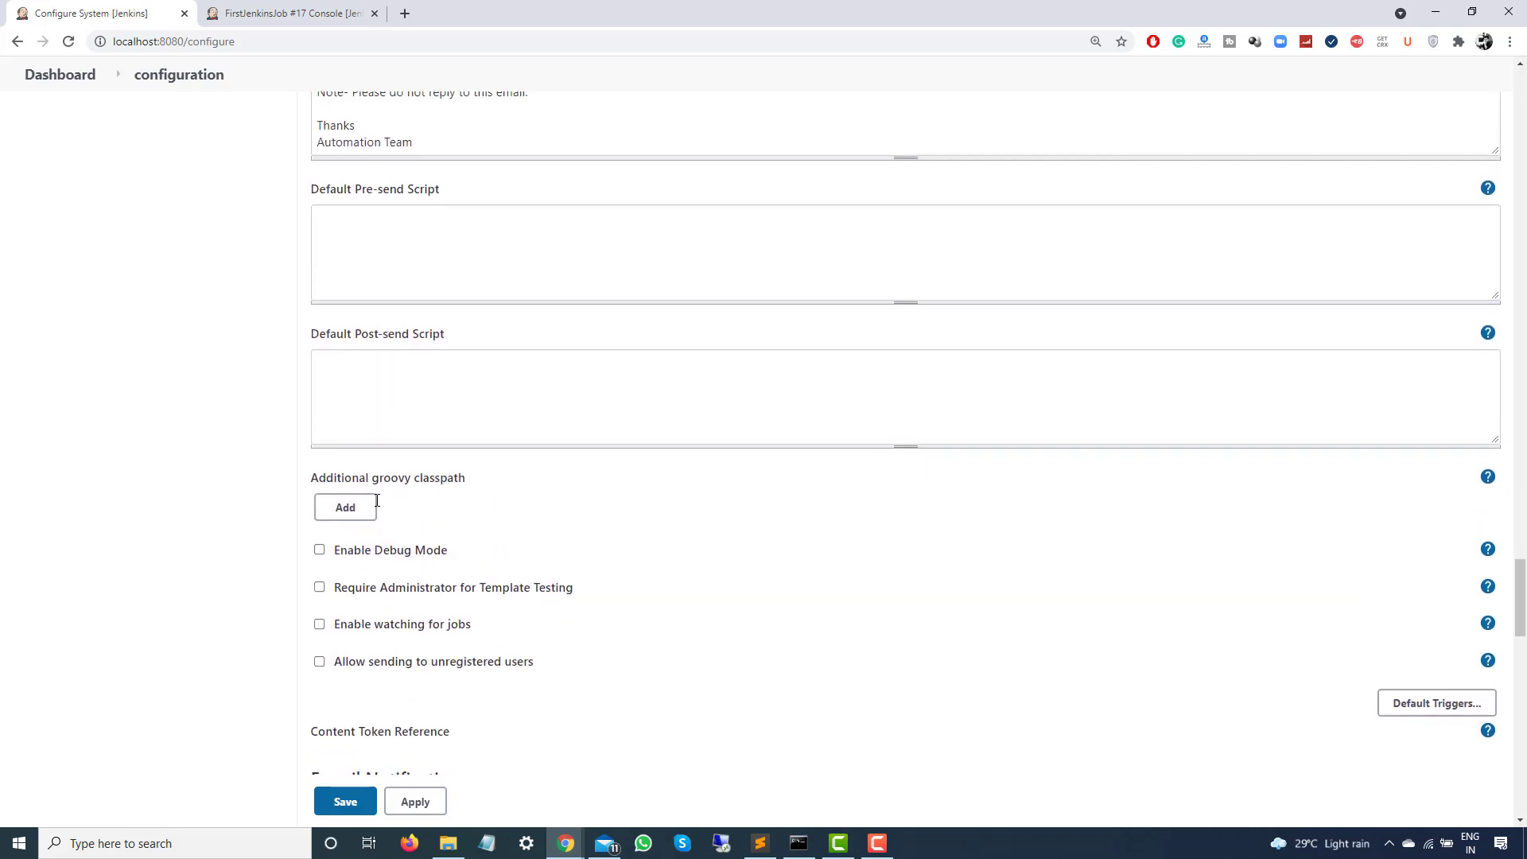
scroll(377, 467, "up", 10)
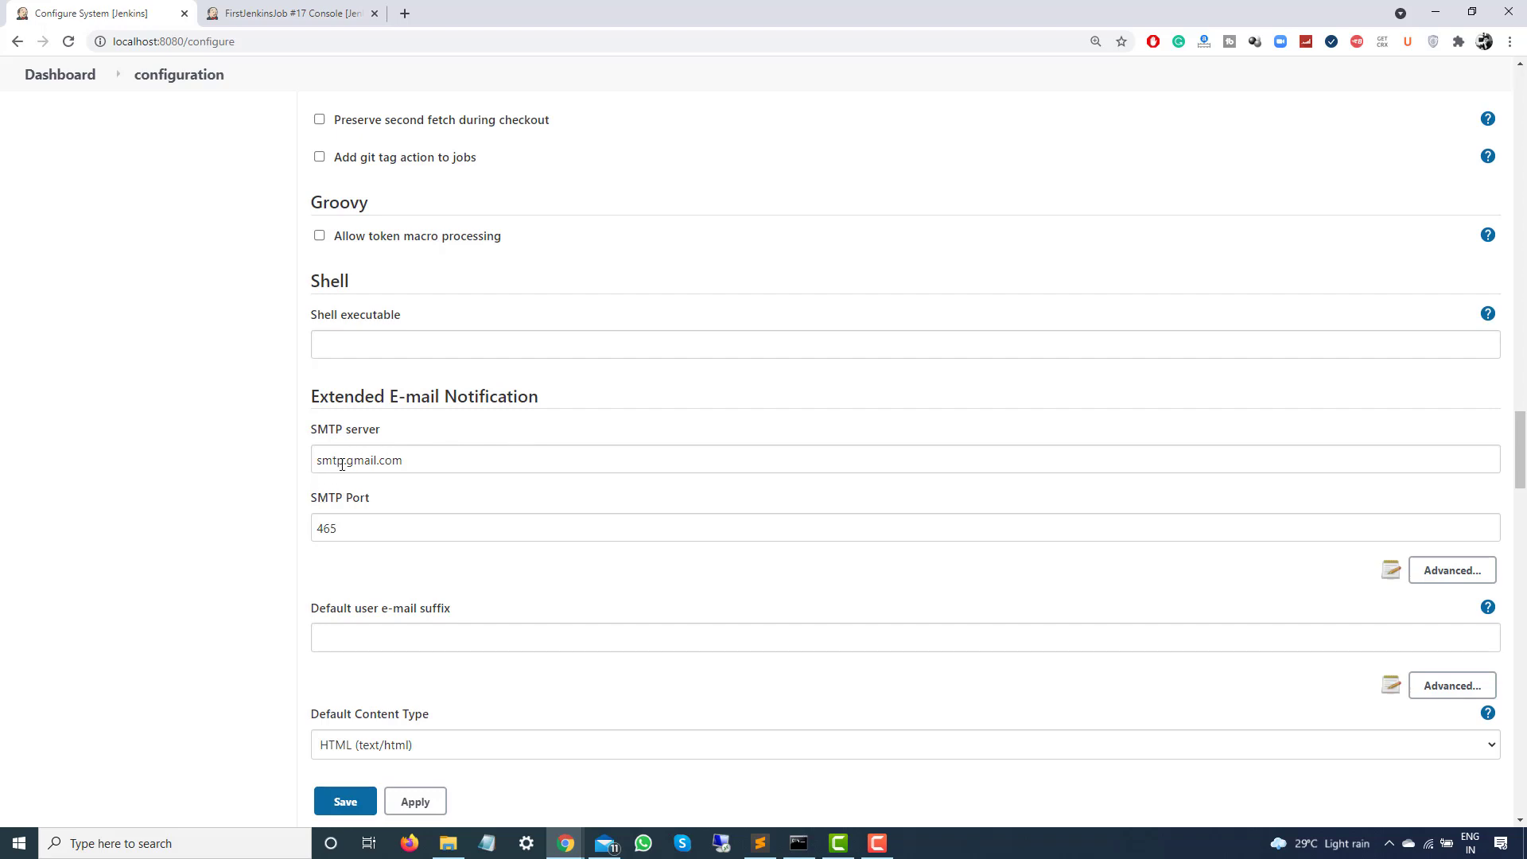
Change the SMTP server for Extended E-mail Notification to smt.gmail.com and save the system configuration
left_click(342, 464)
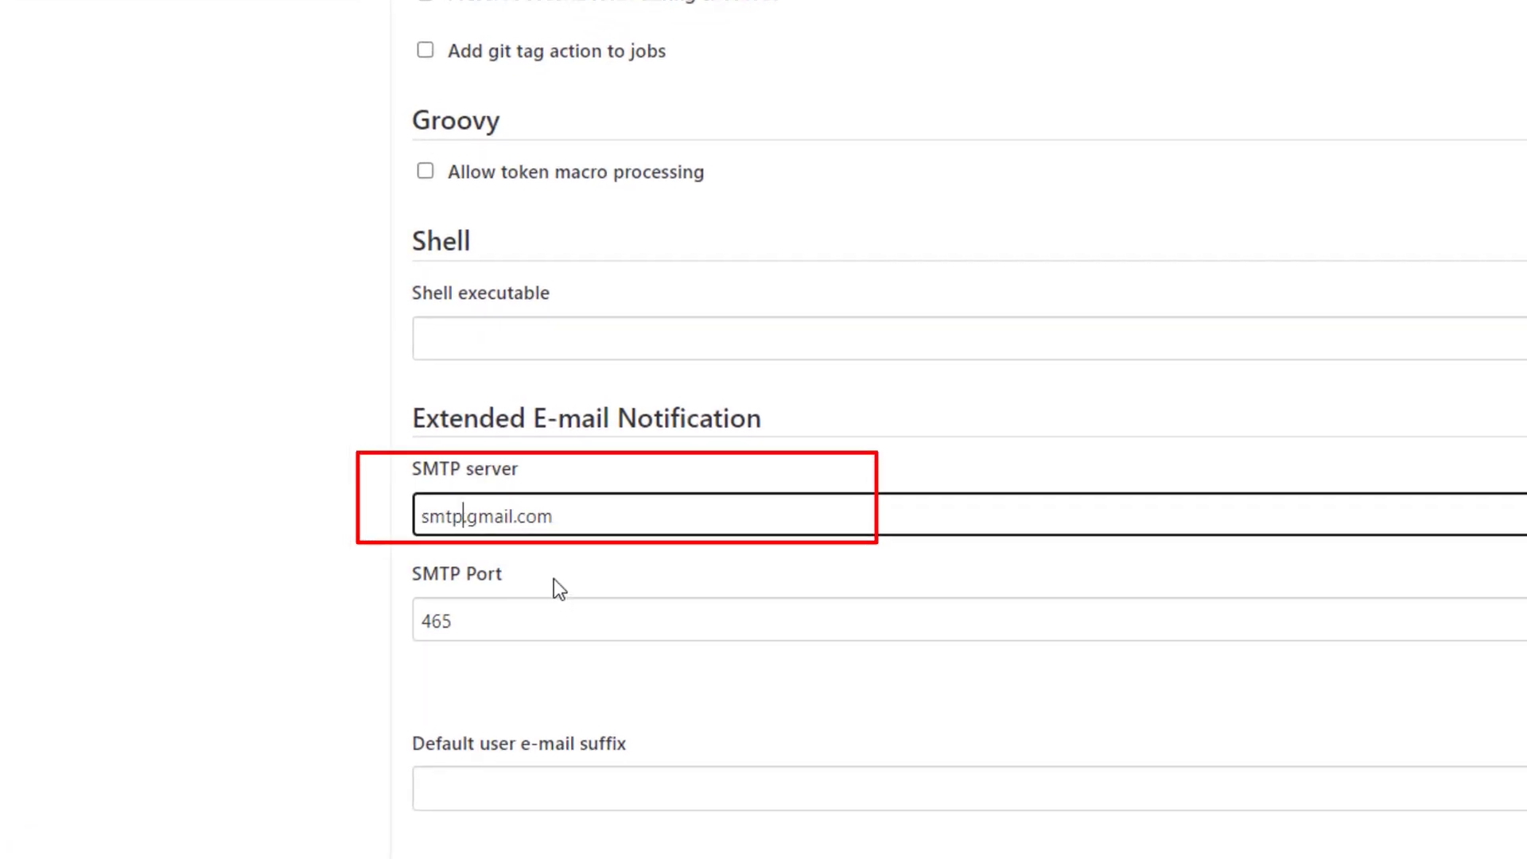
key("BackSpace")
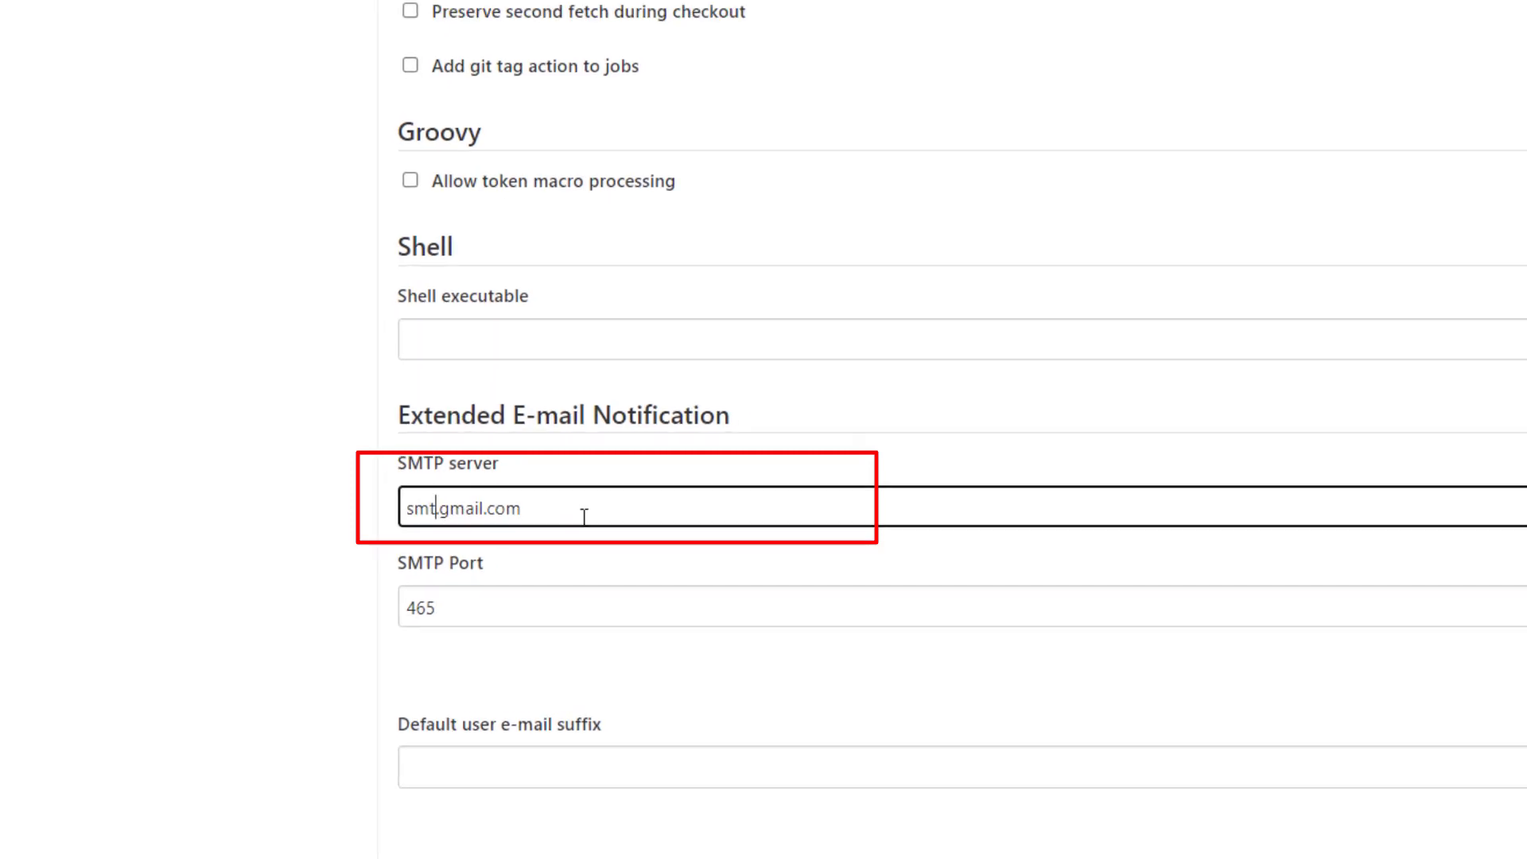
scroll(173, 606, "down", 10)
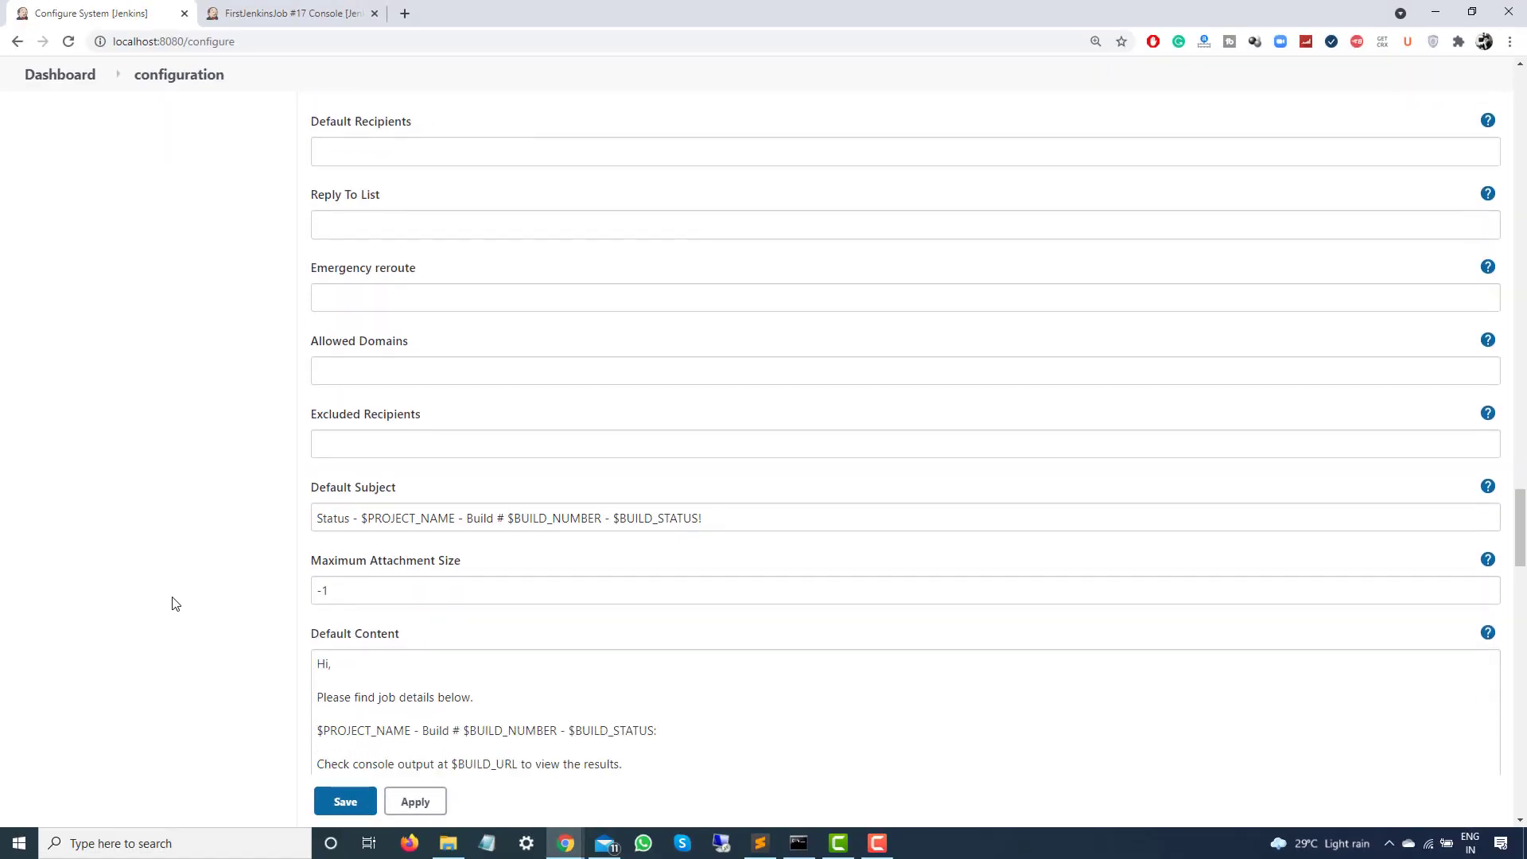
scroll(173, 605, "down", 3)
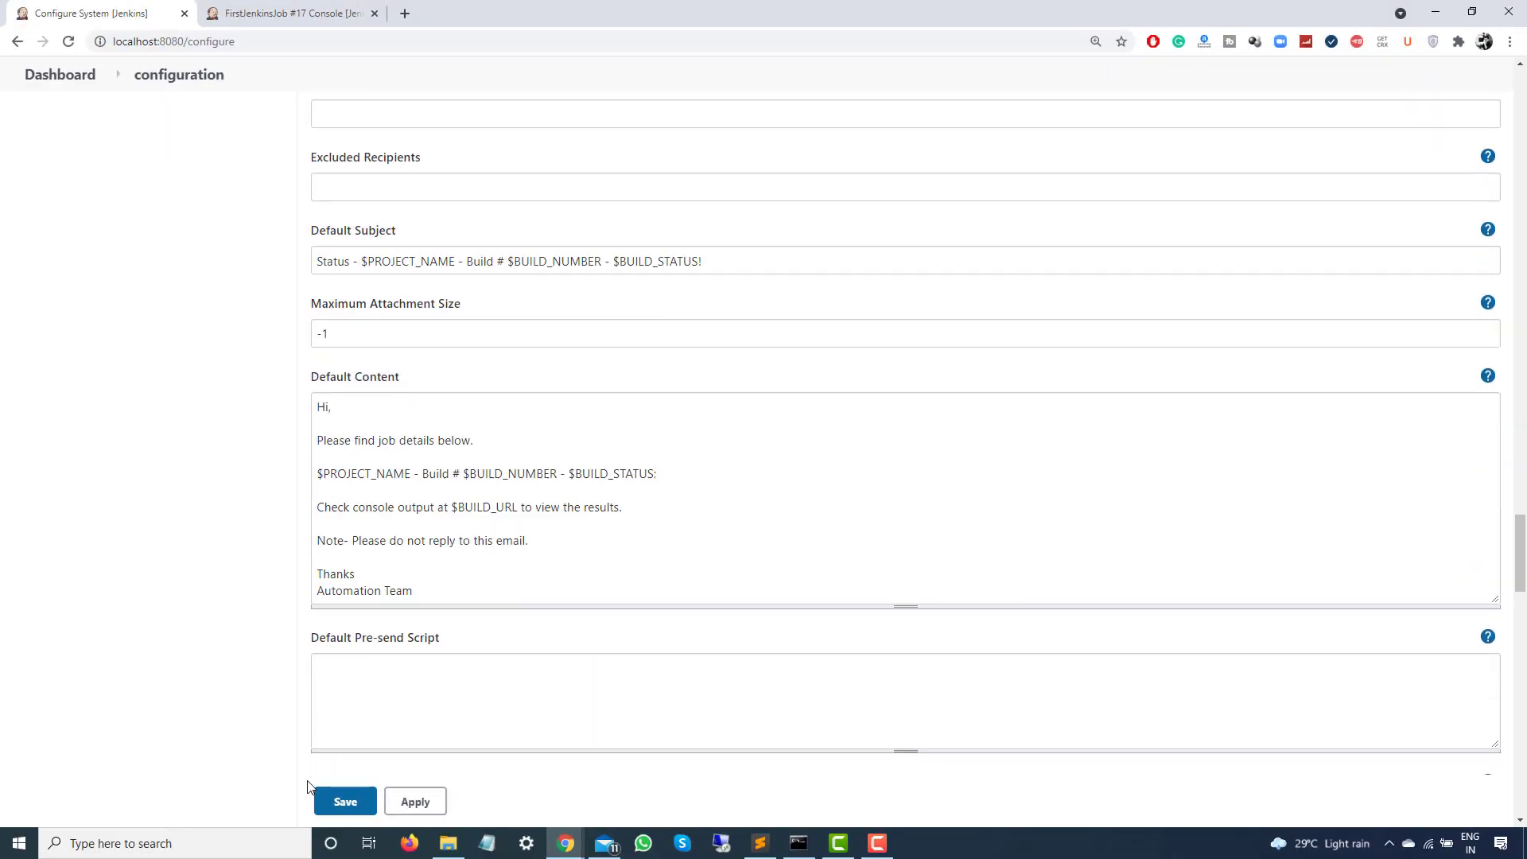
left_click(345, 802)
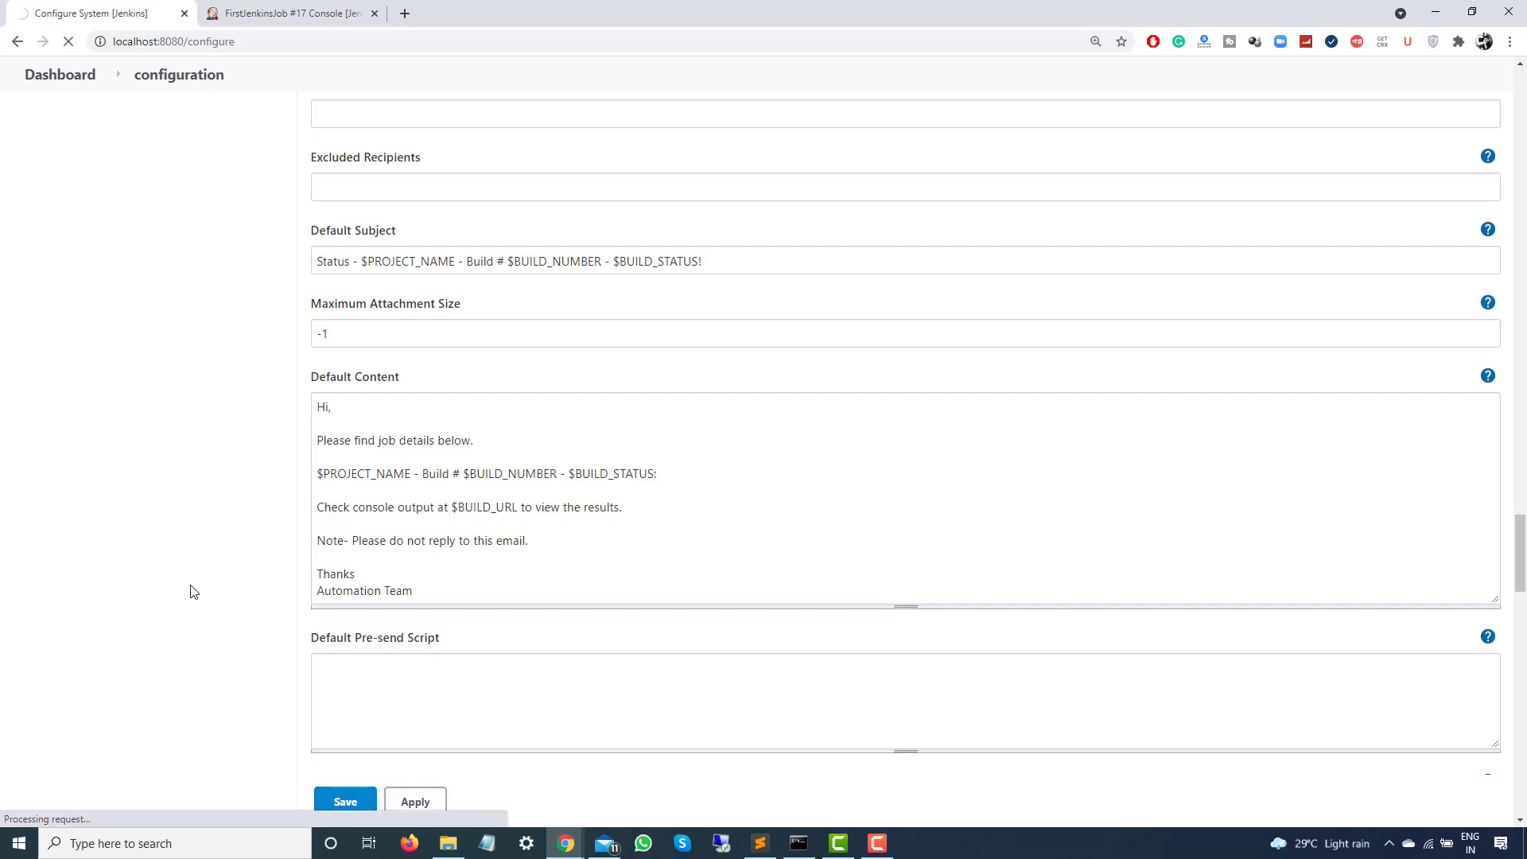
Go back to the FirstJenkinsJob project page, check the Gmail inbox, and return to Jenkins
left_click(311, 13)
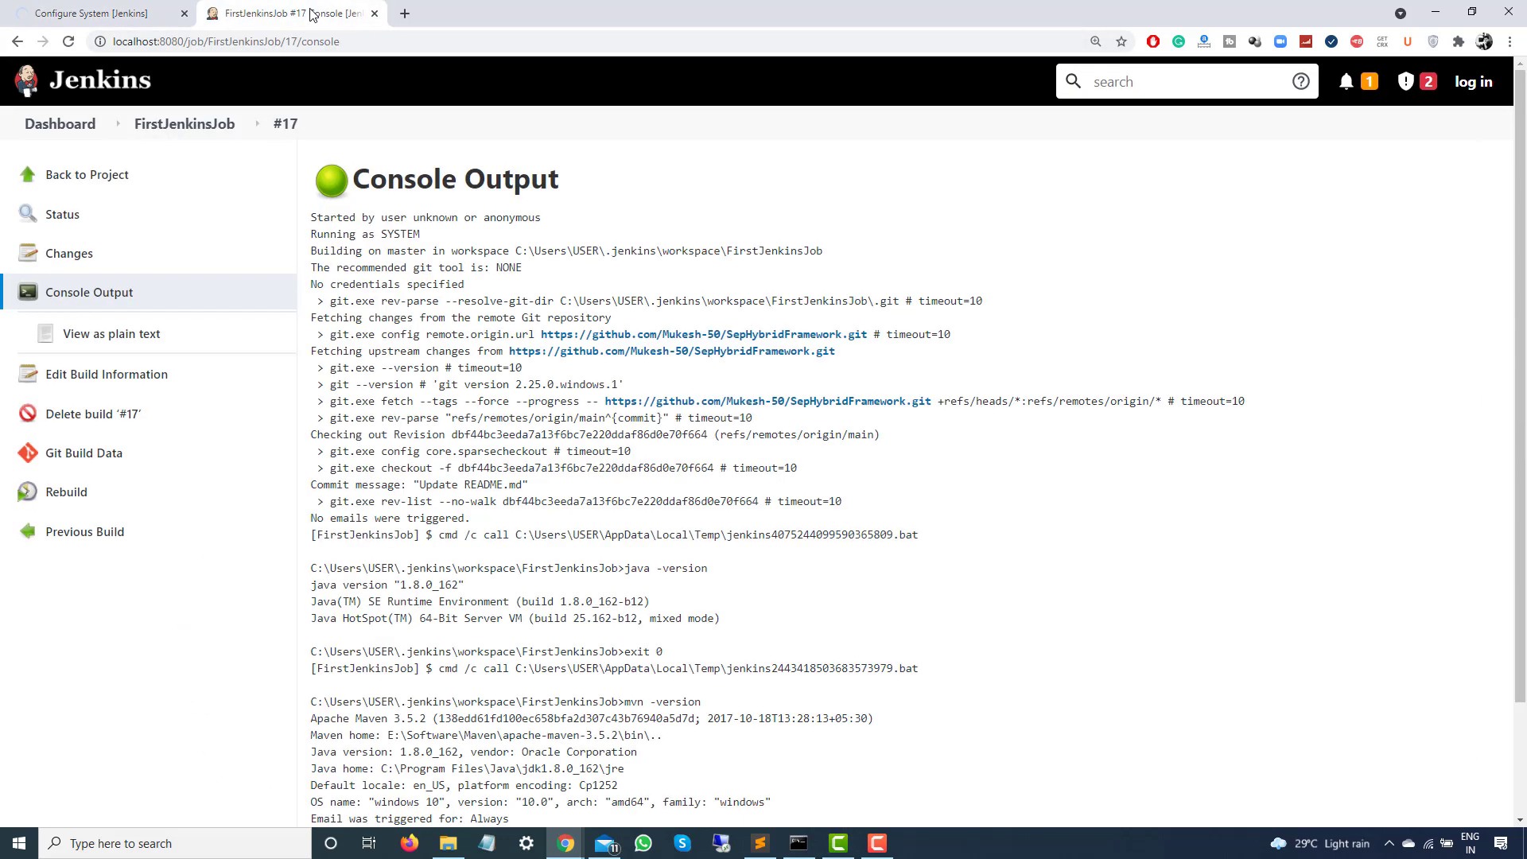
left_click(191, 124)
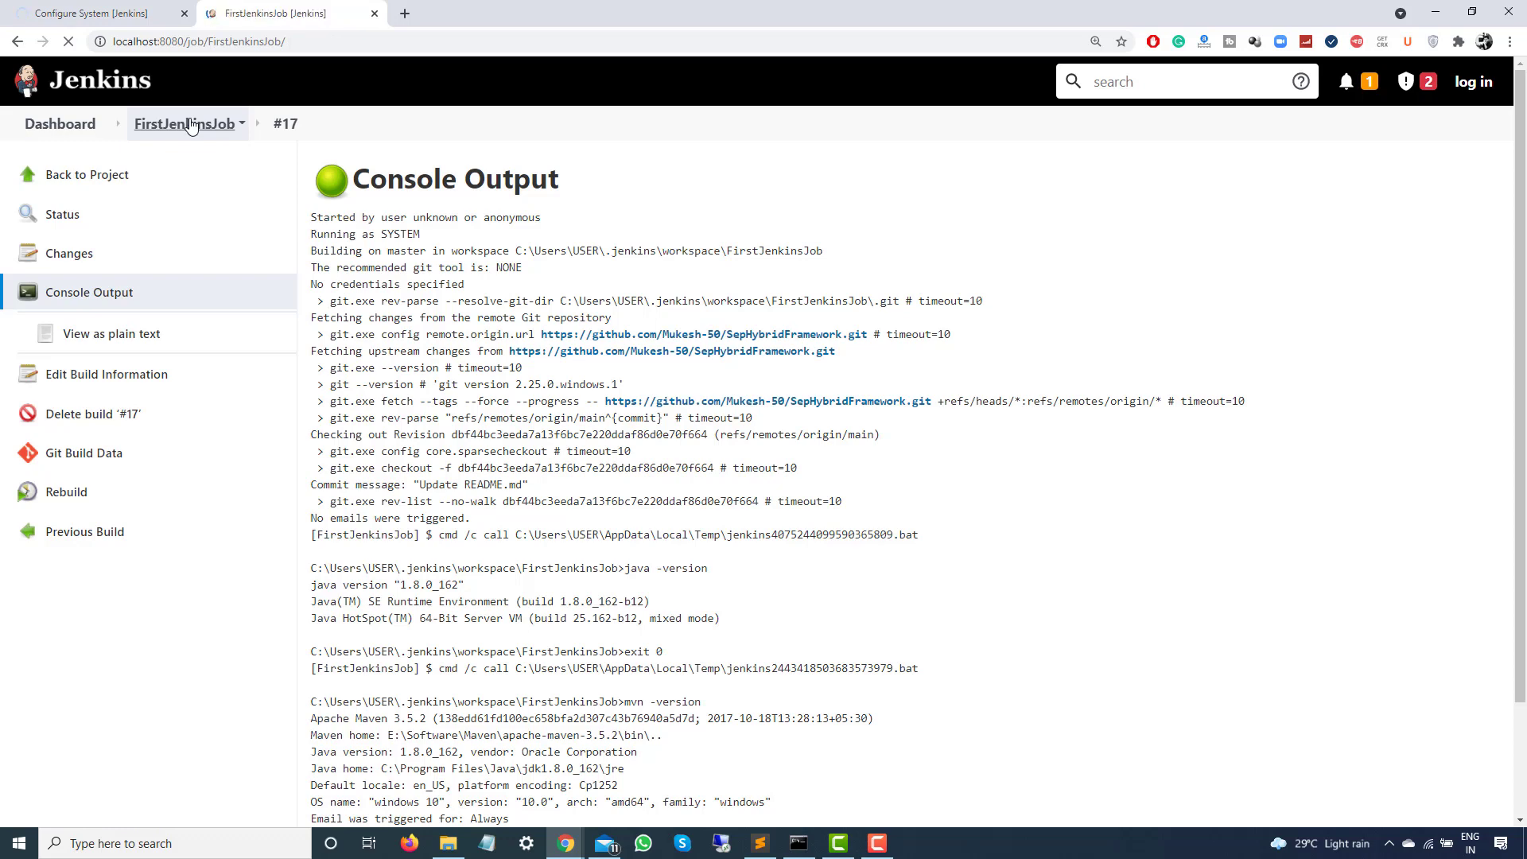
mouse_move(565, 843)
left_click(636, 766)
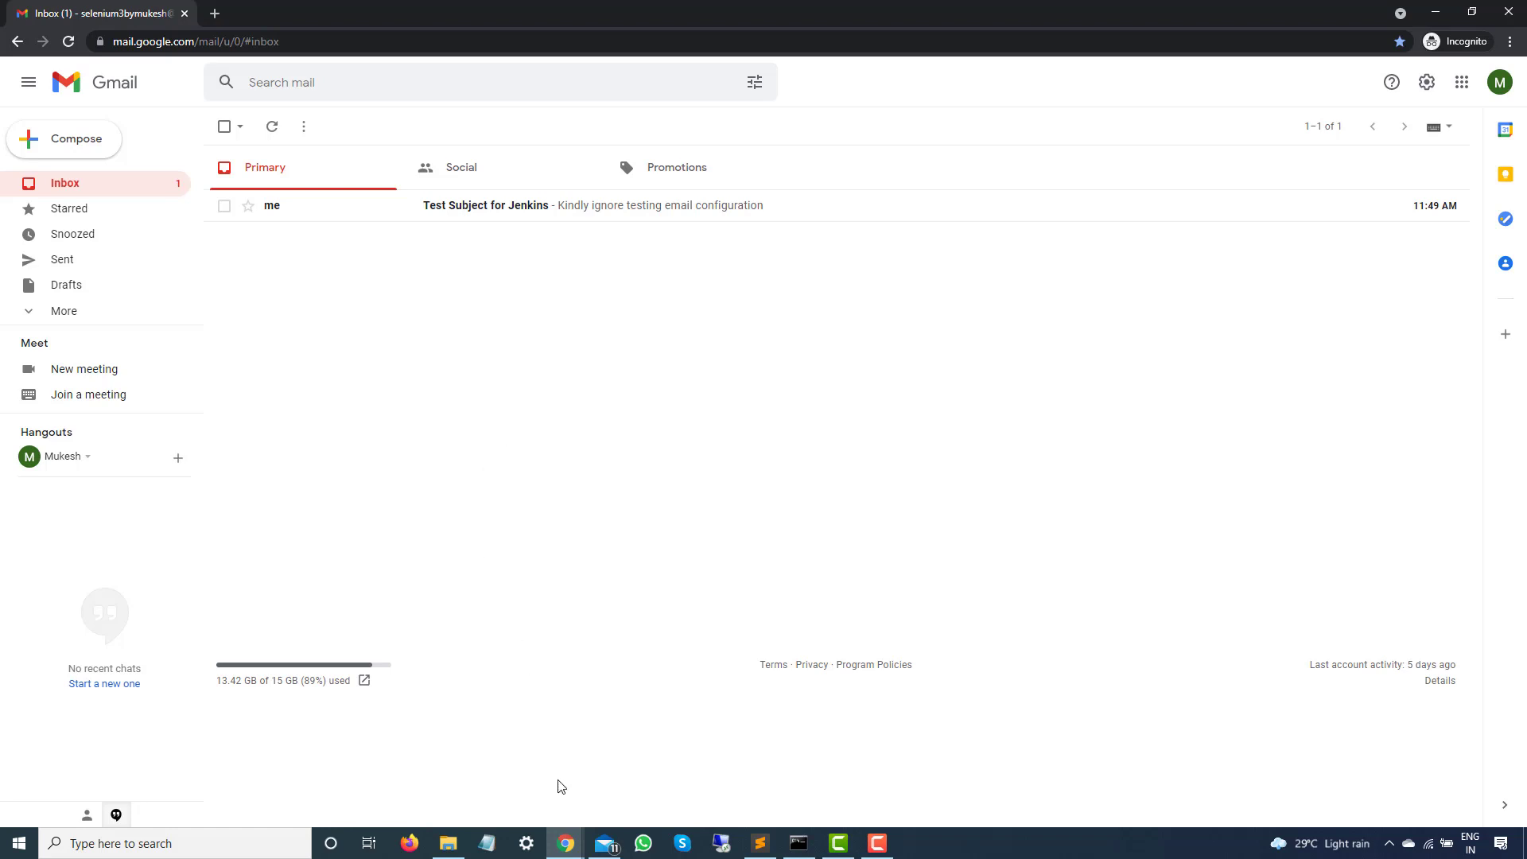
mouse_move(566, 843)
left_click(498, 777)
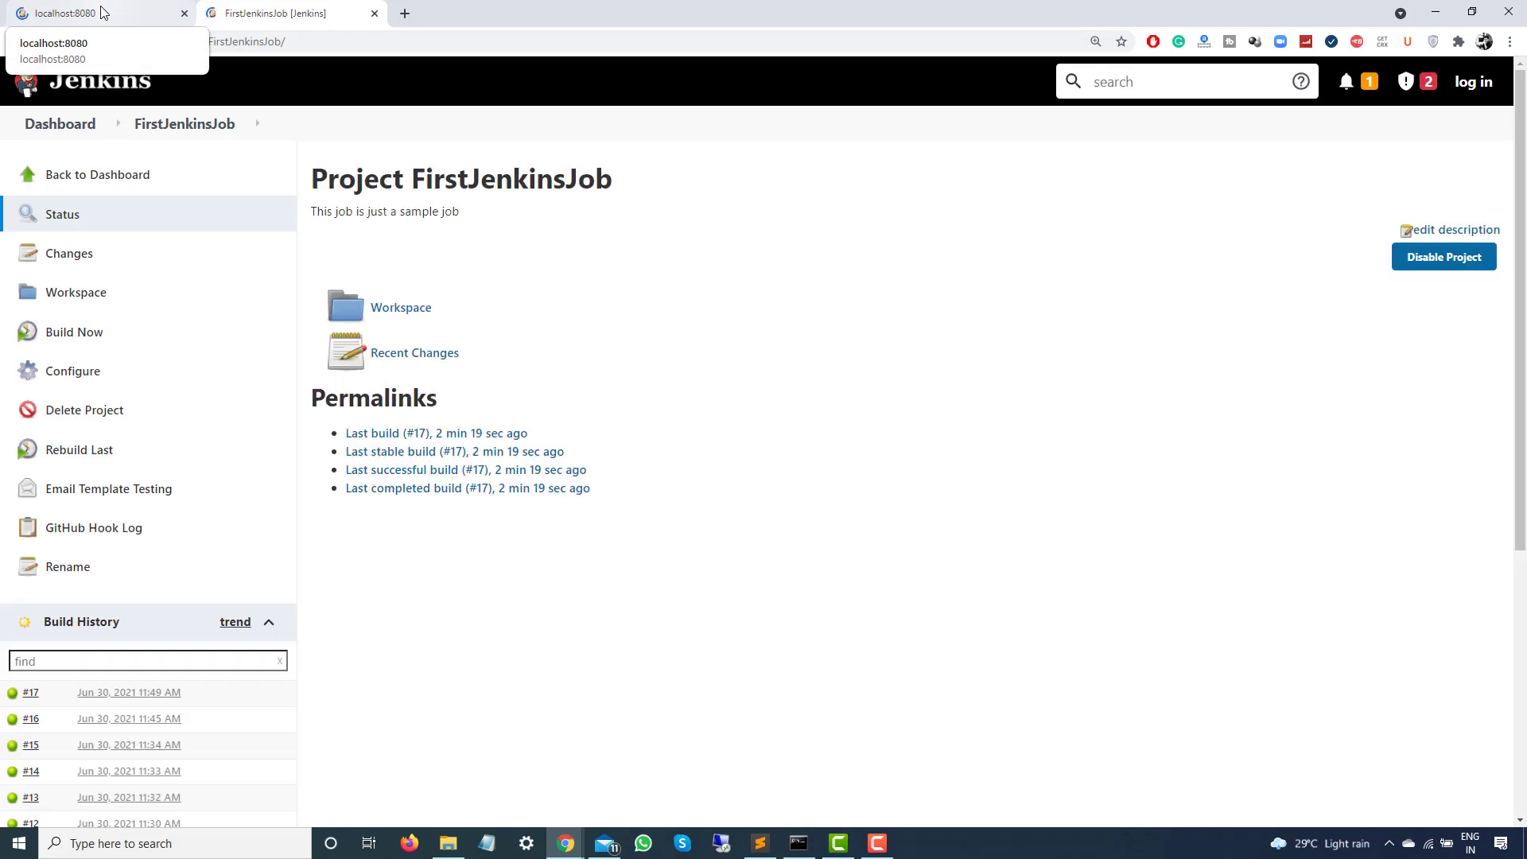
Start another build of FirstJenkinsJob and review its console output through to the final status
left_click(87, 340)
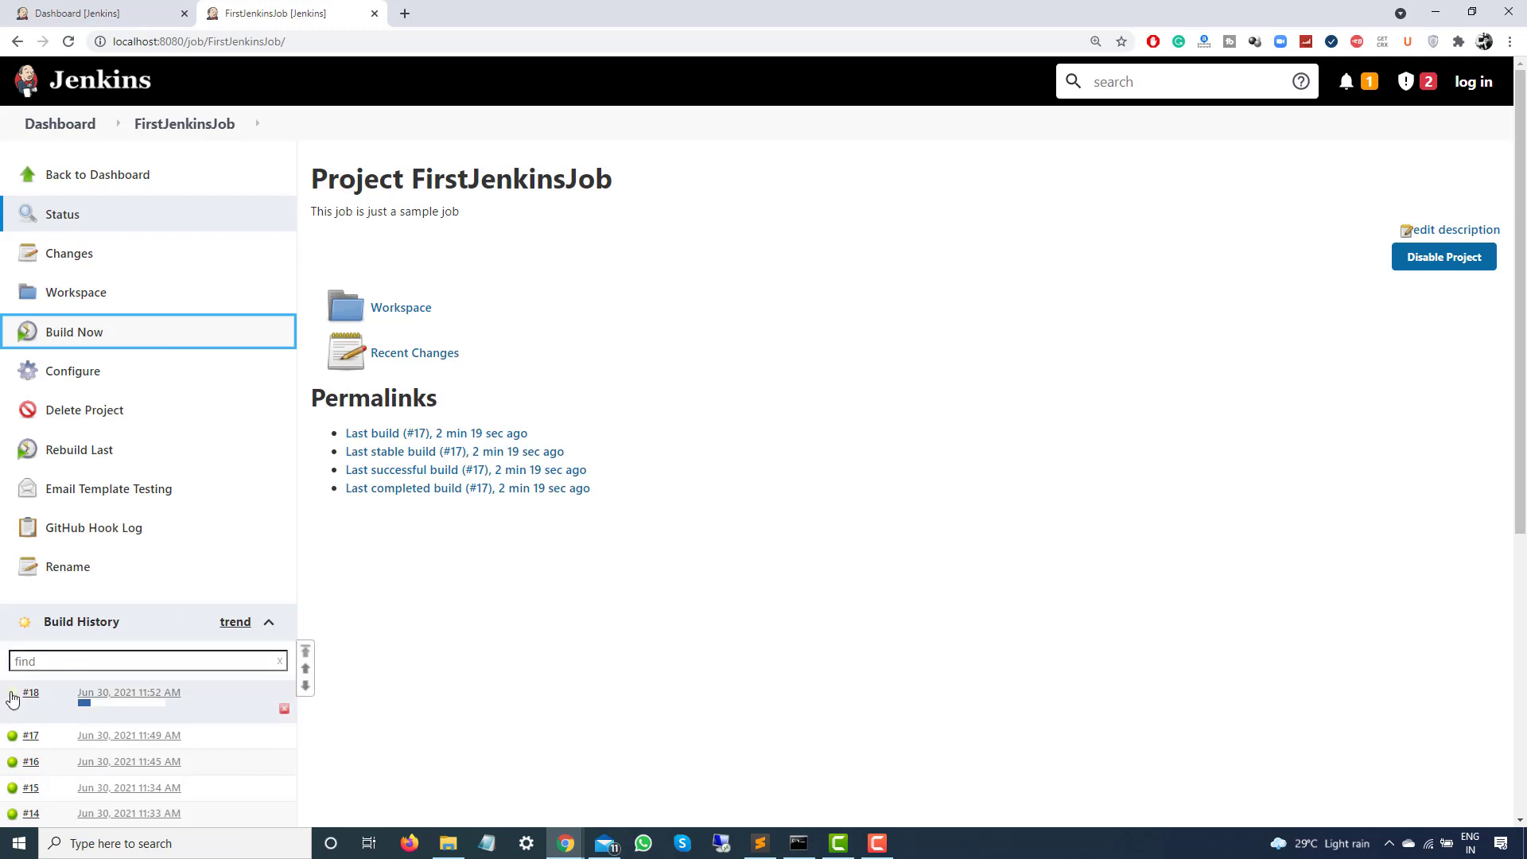
left_click(12, 694)
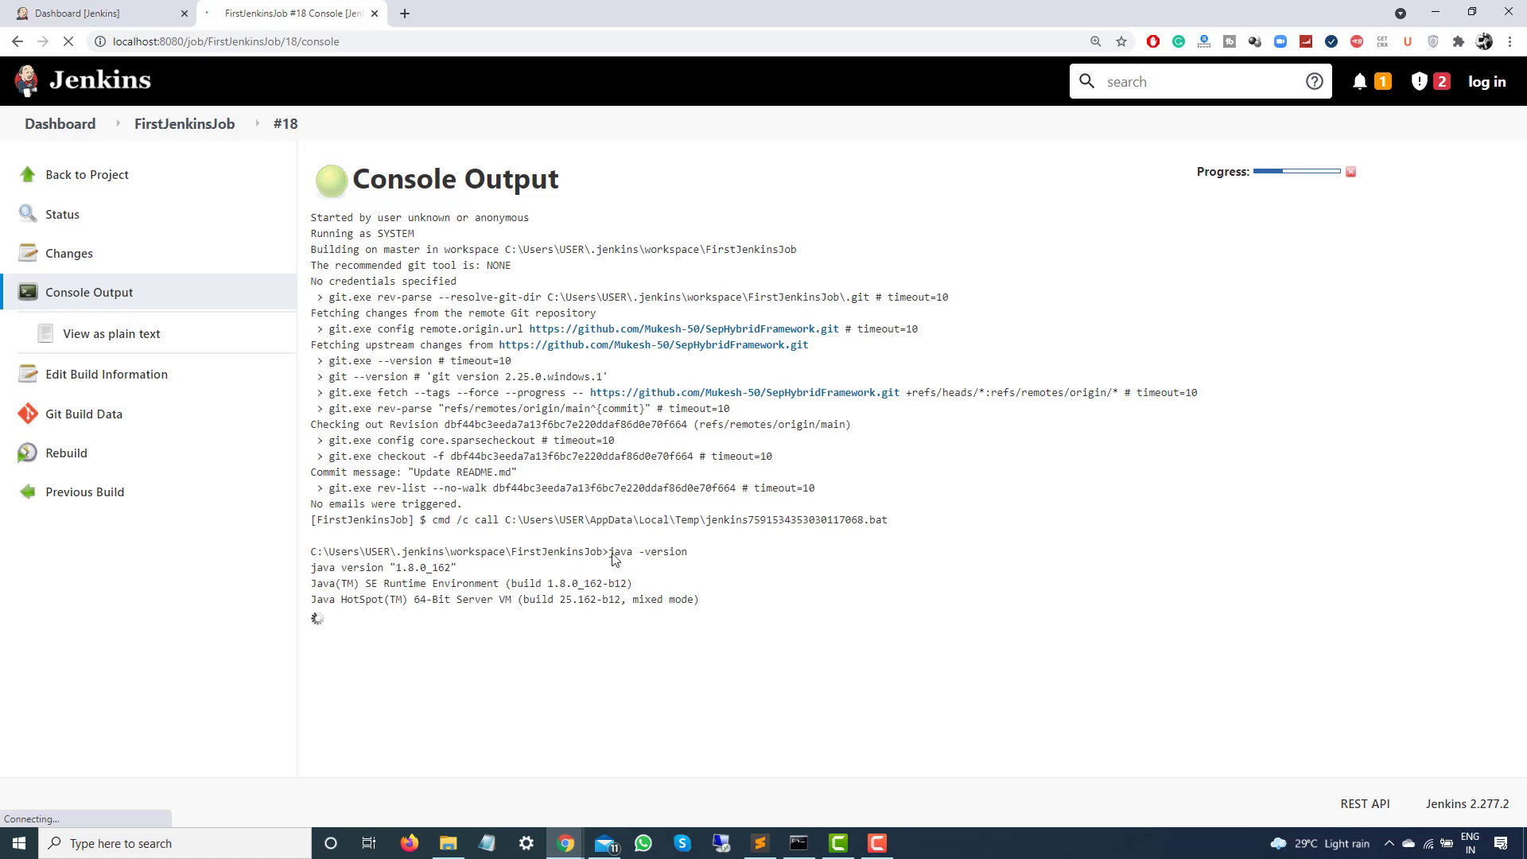
left_click_drag(610, 553, 705, 559)
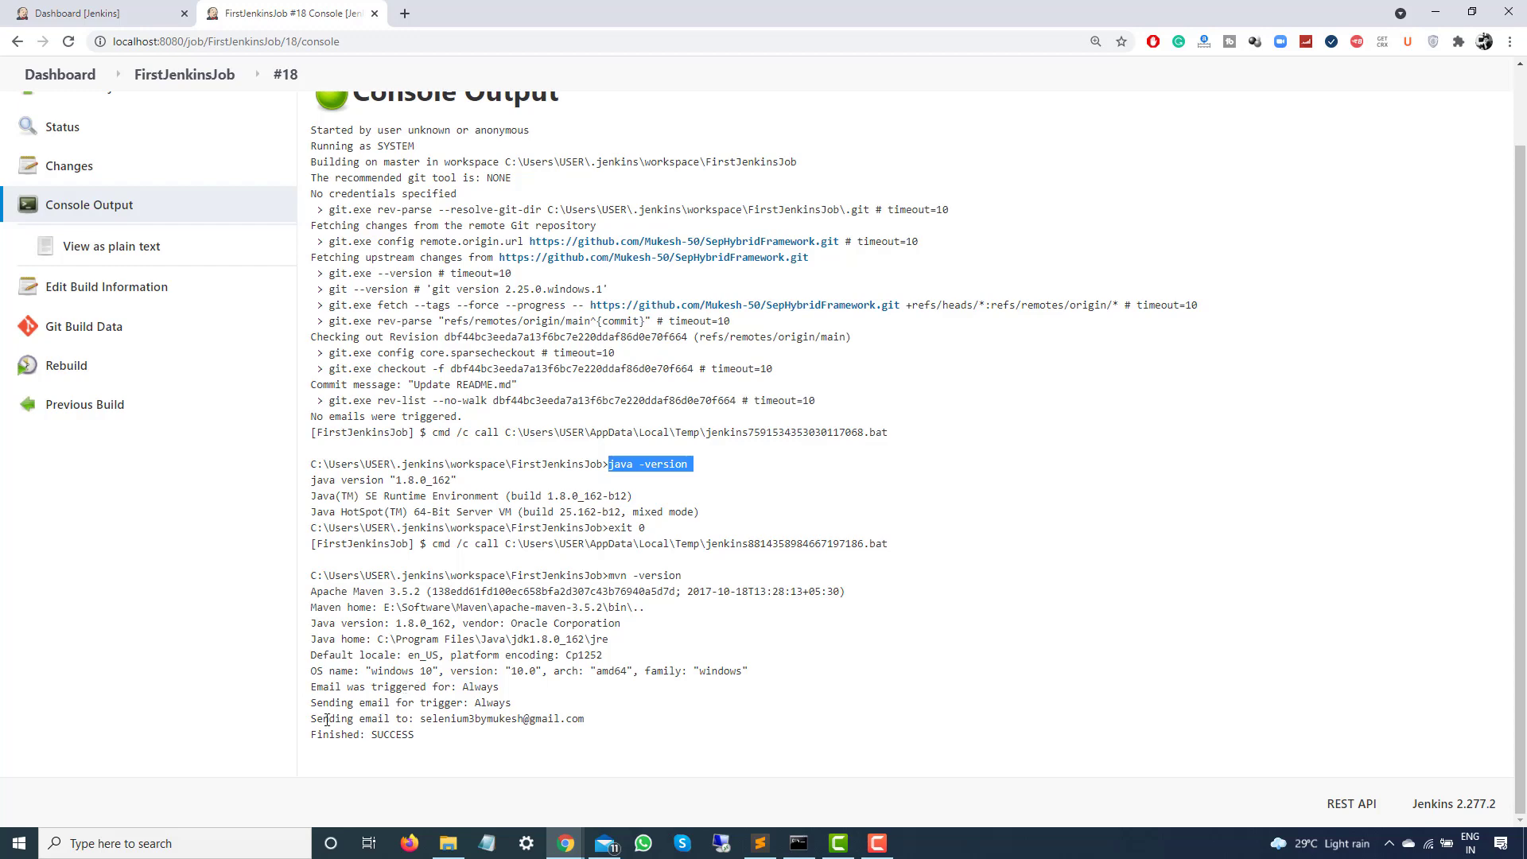
double_click(397, 735)
Switch to Gmail, refresh the inbox to look for the new build's email, and return to the console output
key("alt+Tab")
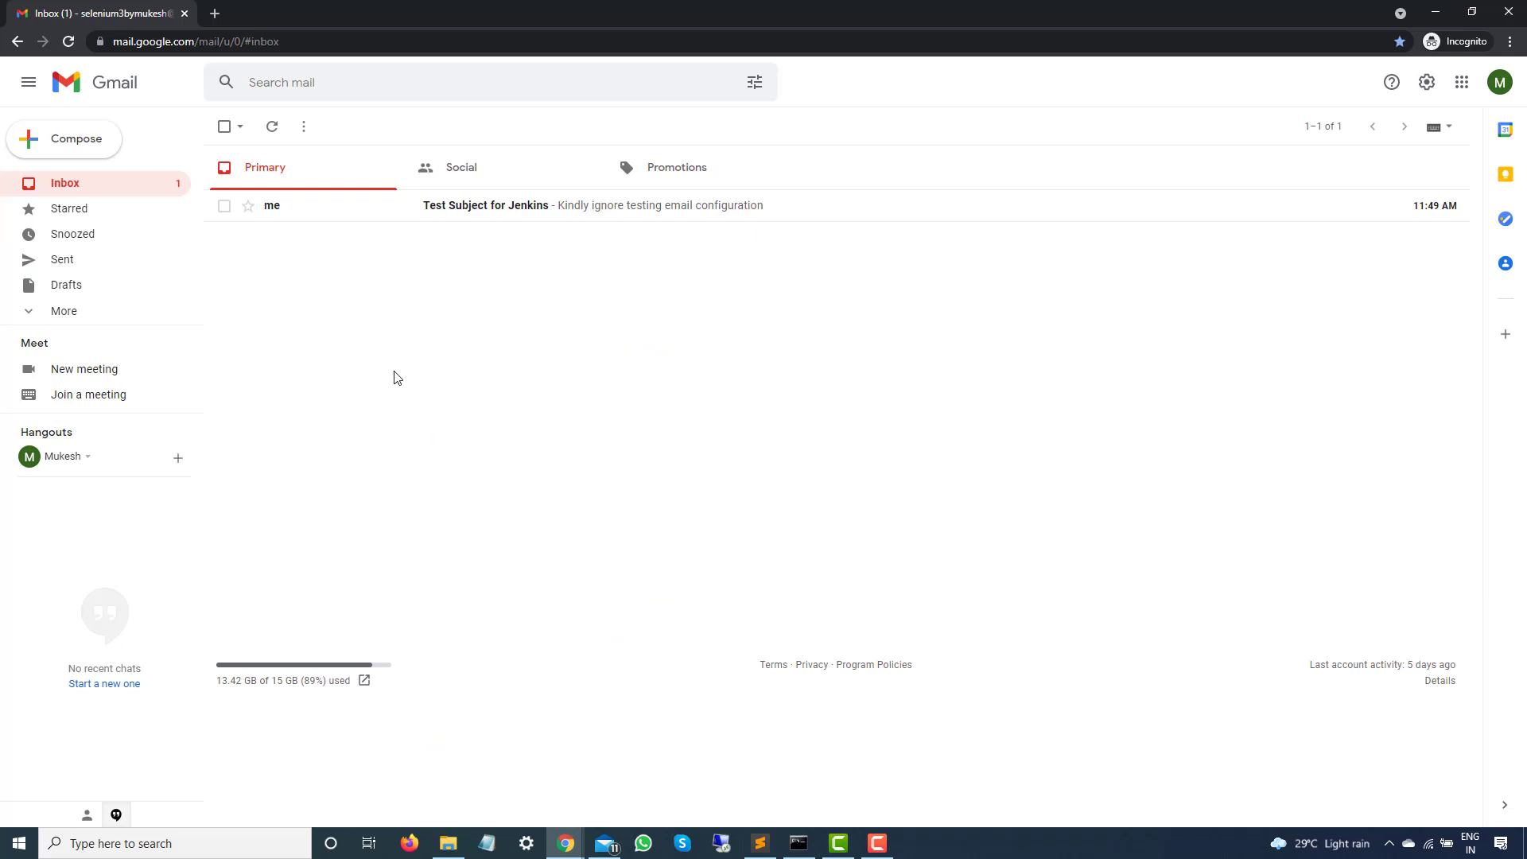
left_click(271, 128)
mouse_move(580, 850)
left_click(482, 766)
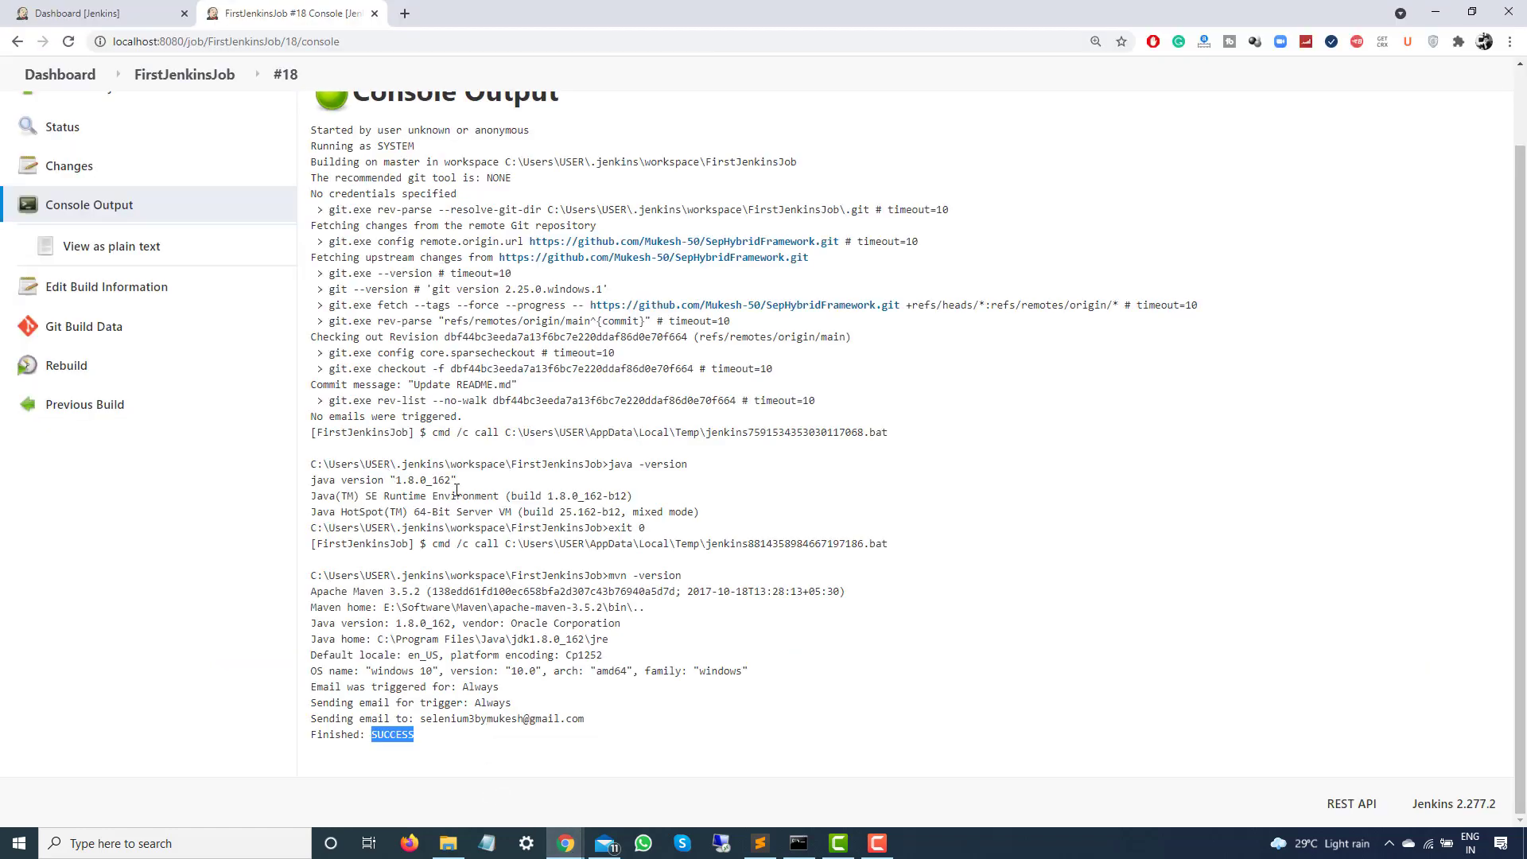
left_click(429, 400)
Enable Debug Mode for Extended E-mail Notification in the Jenkins system configuration and save it
left_click(125, 8)
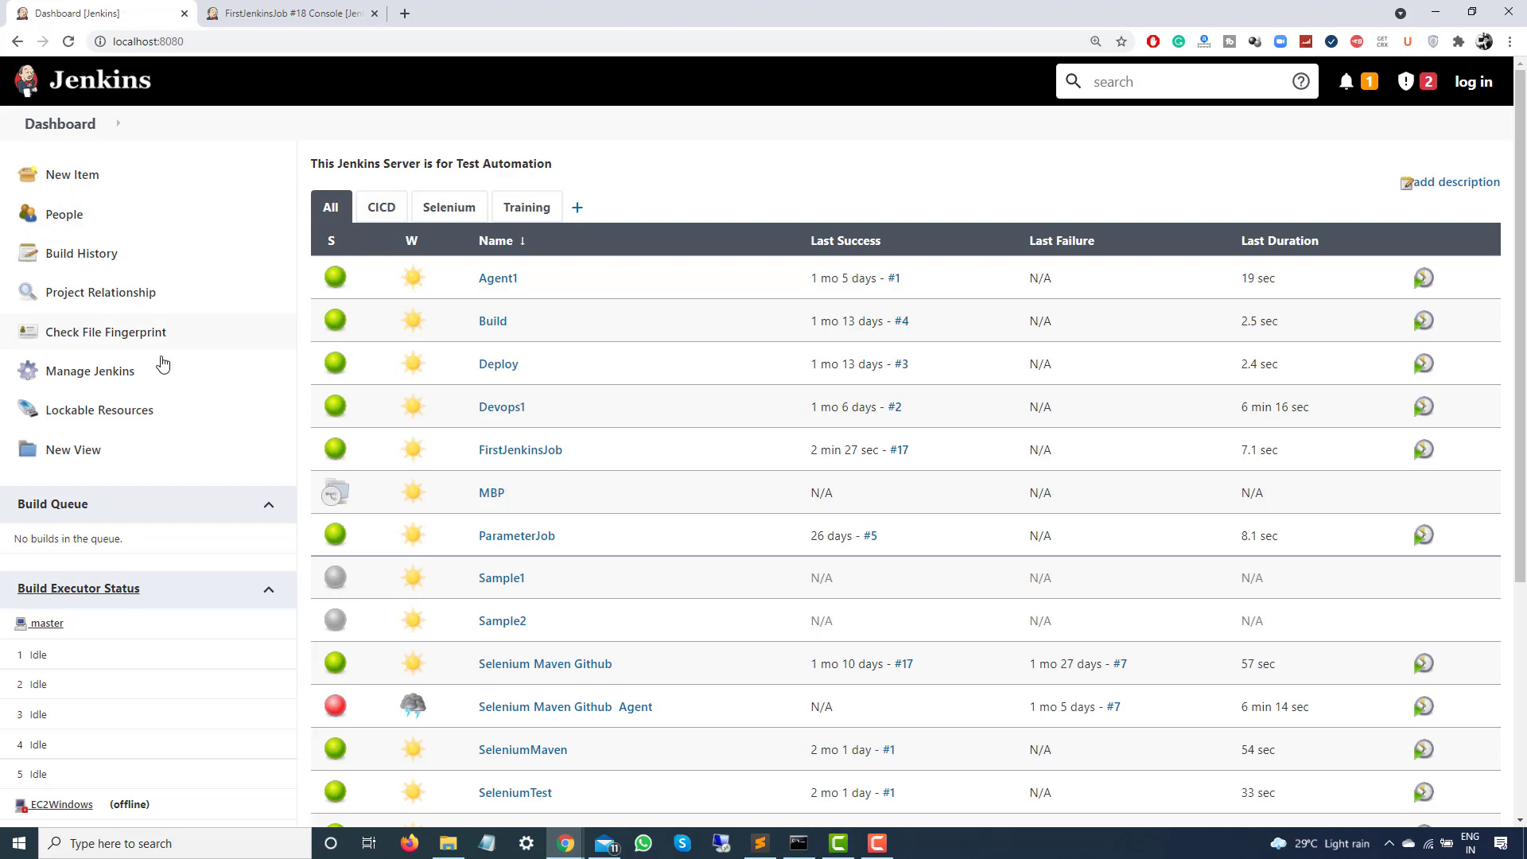
left_click(92, 377)
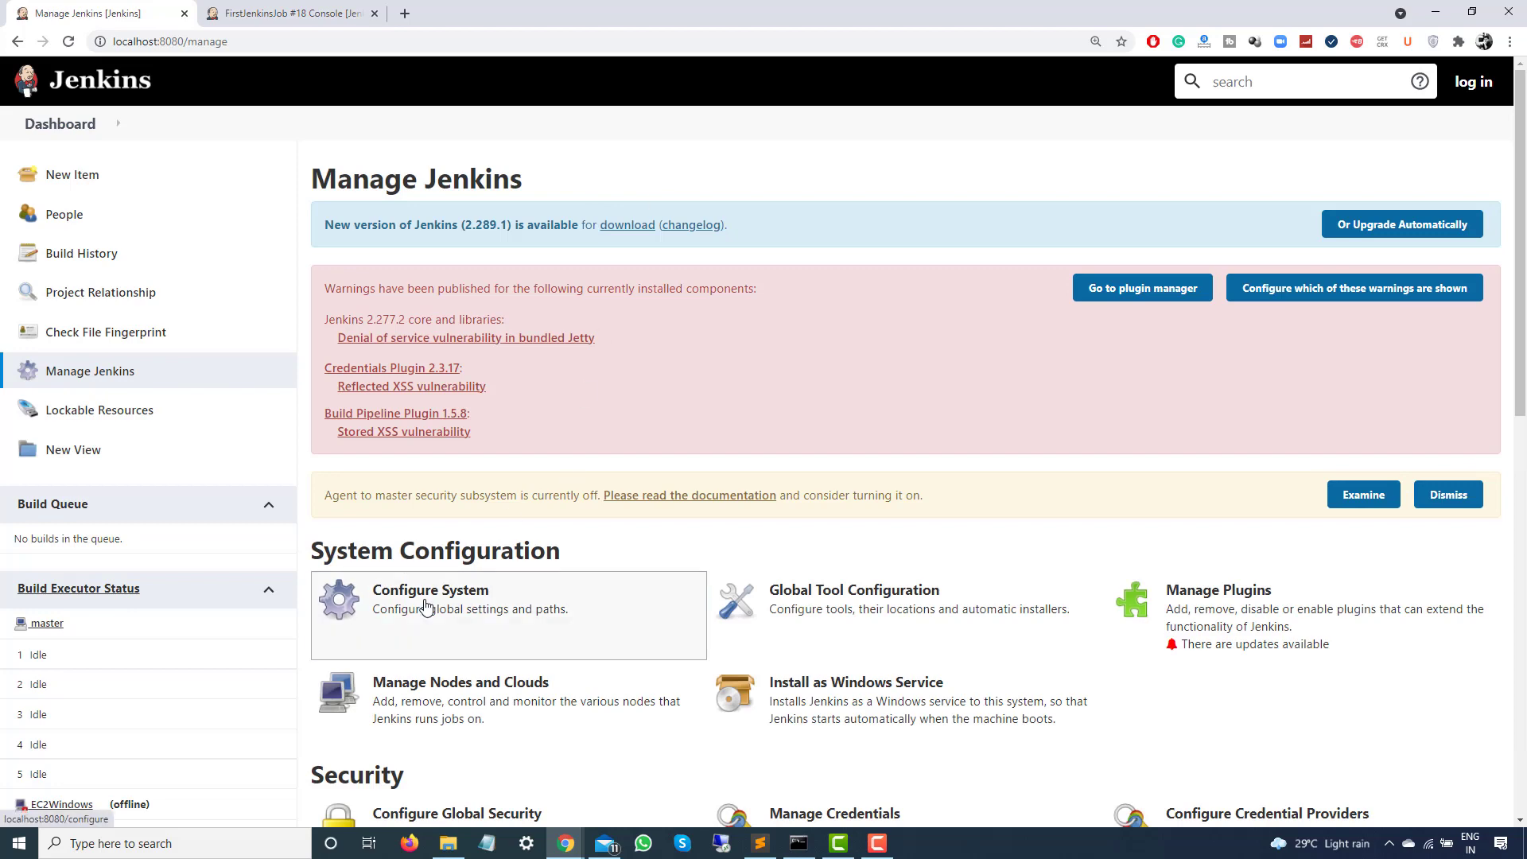
left_click(422, 604)
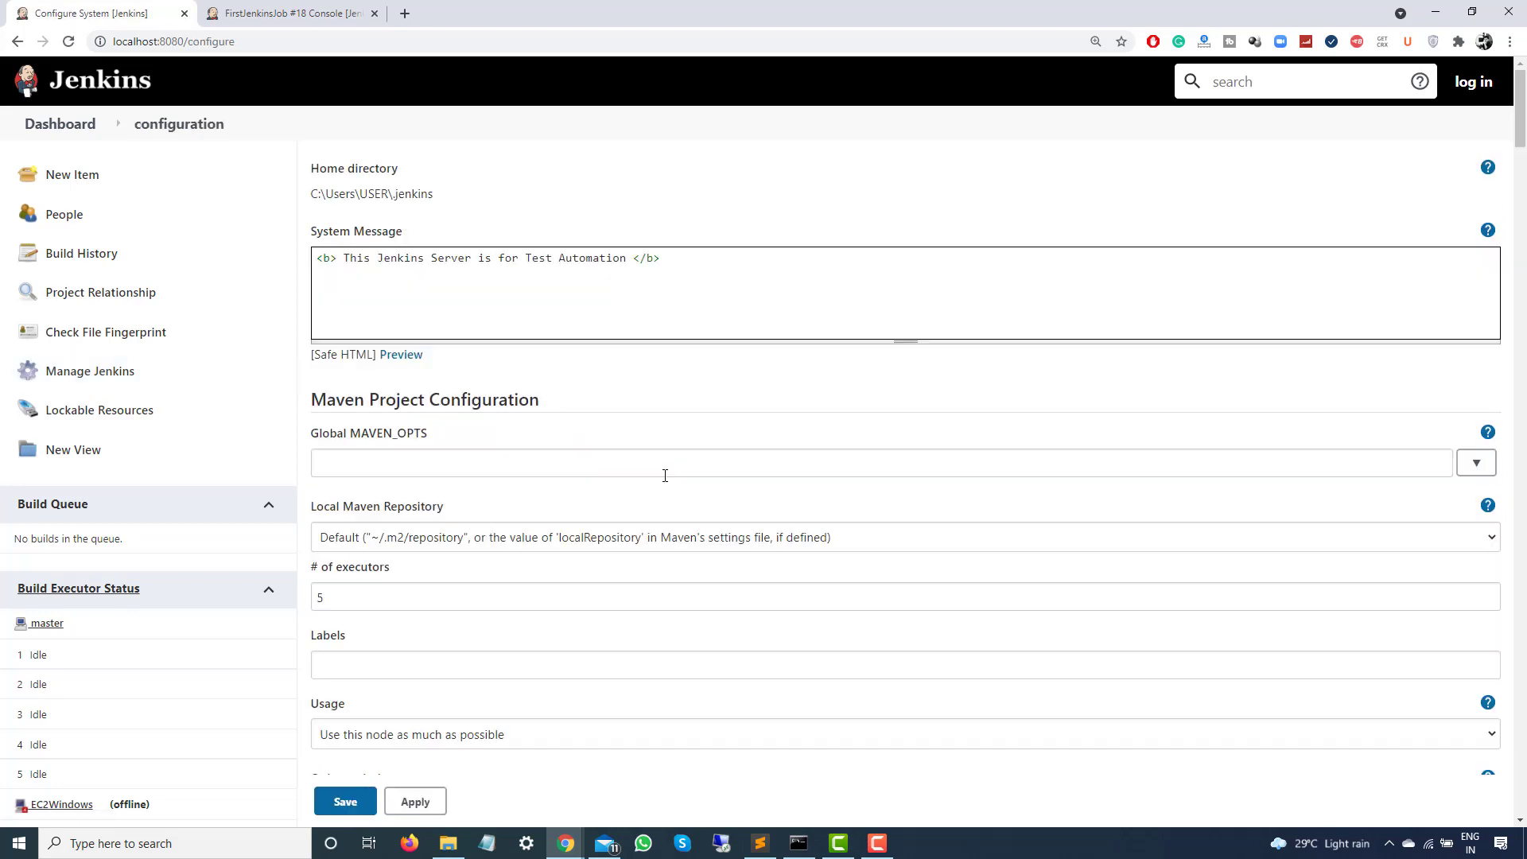
scroll(599, 447, "down", 20)
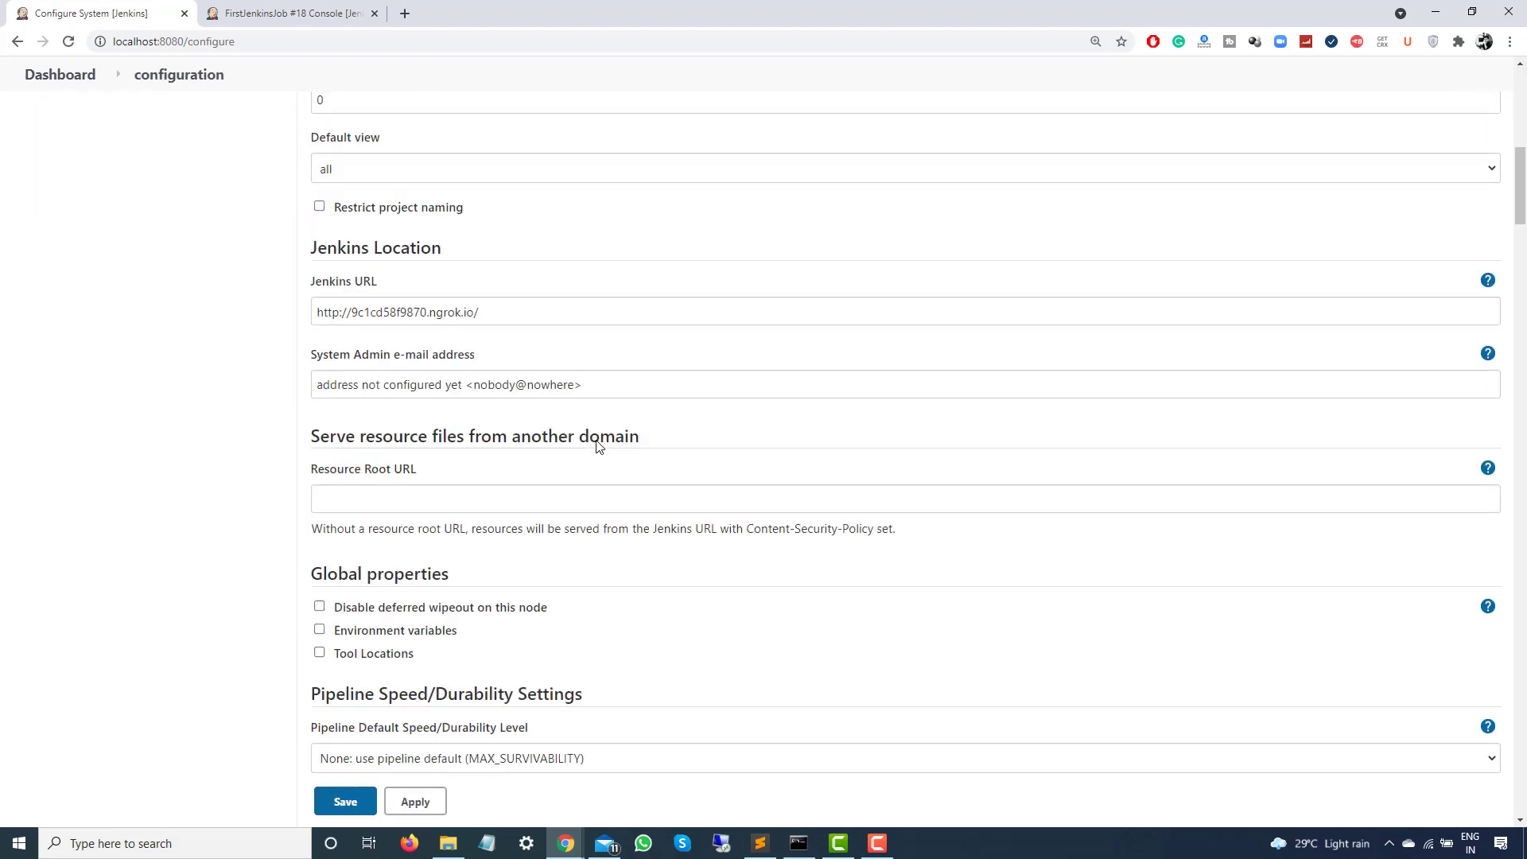
scroll(599, 447, "down", 20)
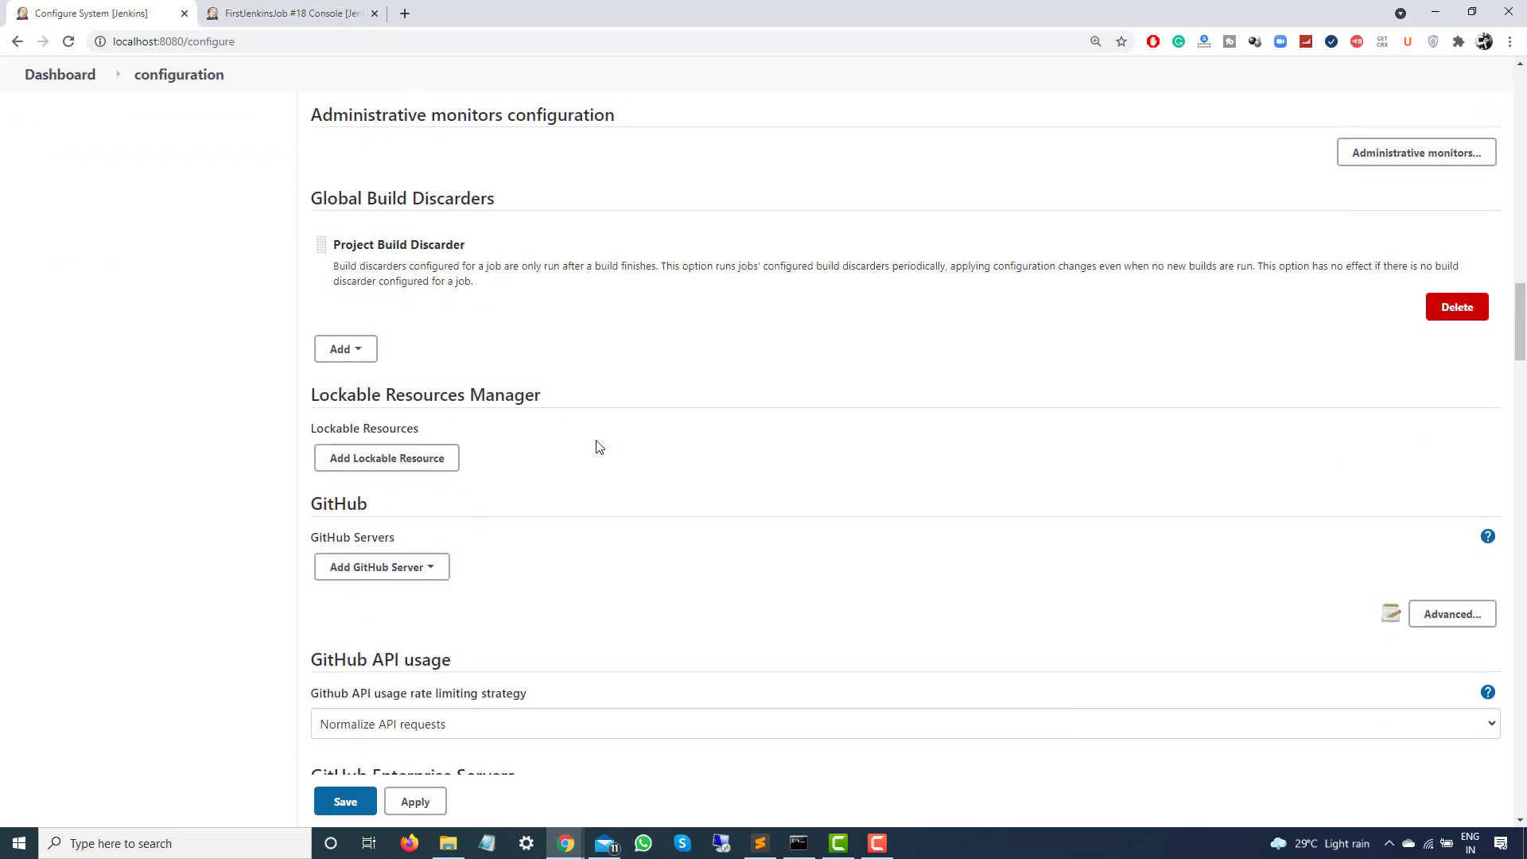
scroll(599, 446, "down", 10)
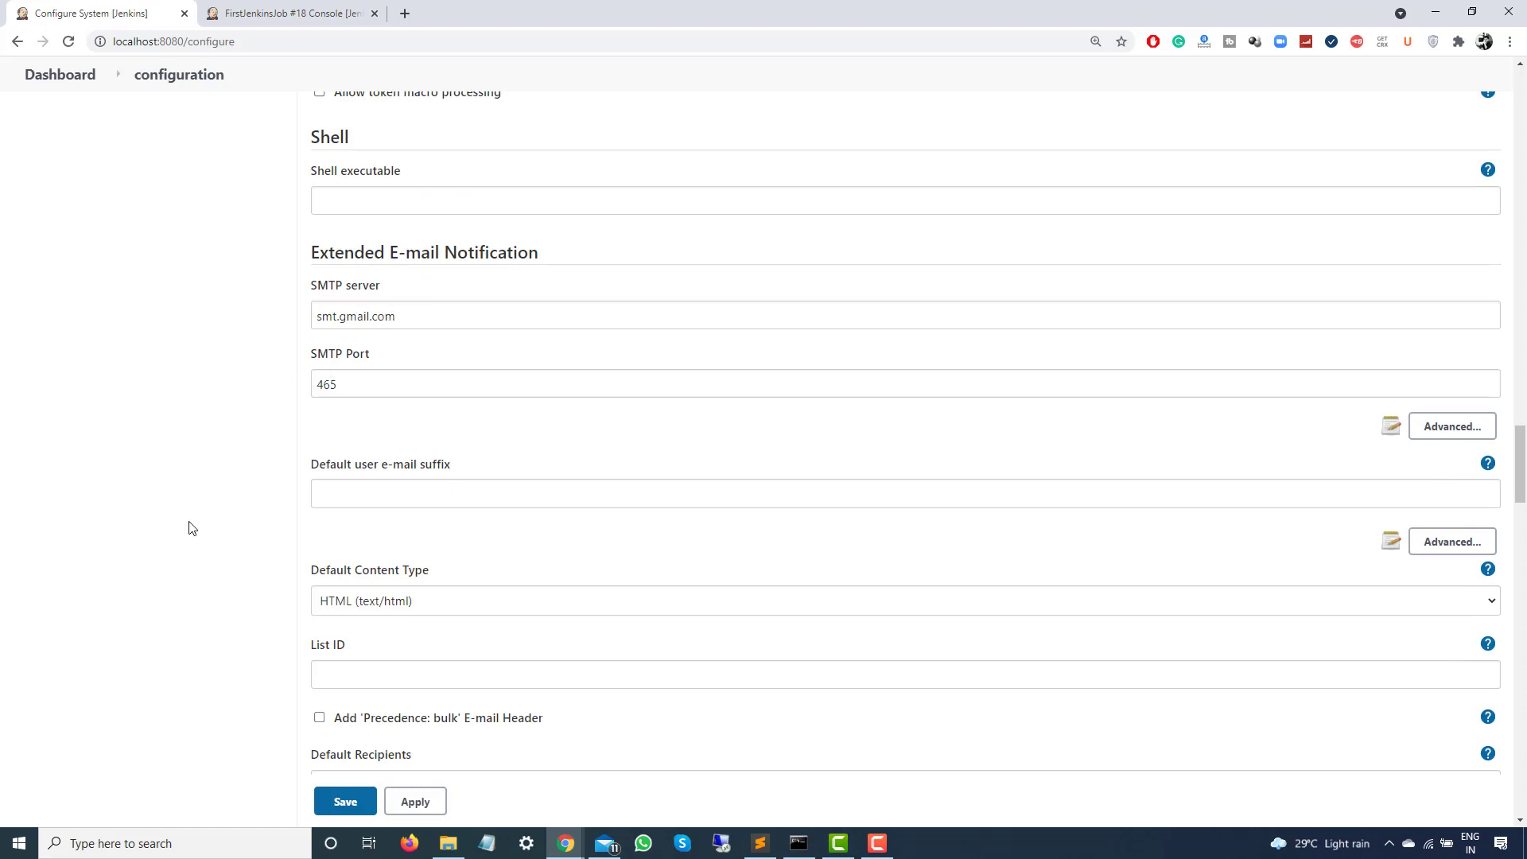
scroll(188, 531, "down", 5)
scroll(189, 531, "down", 8)
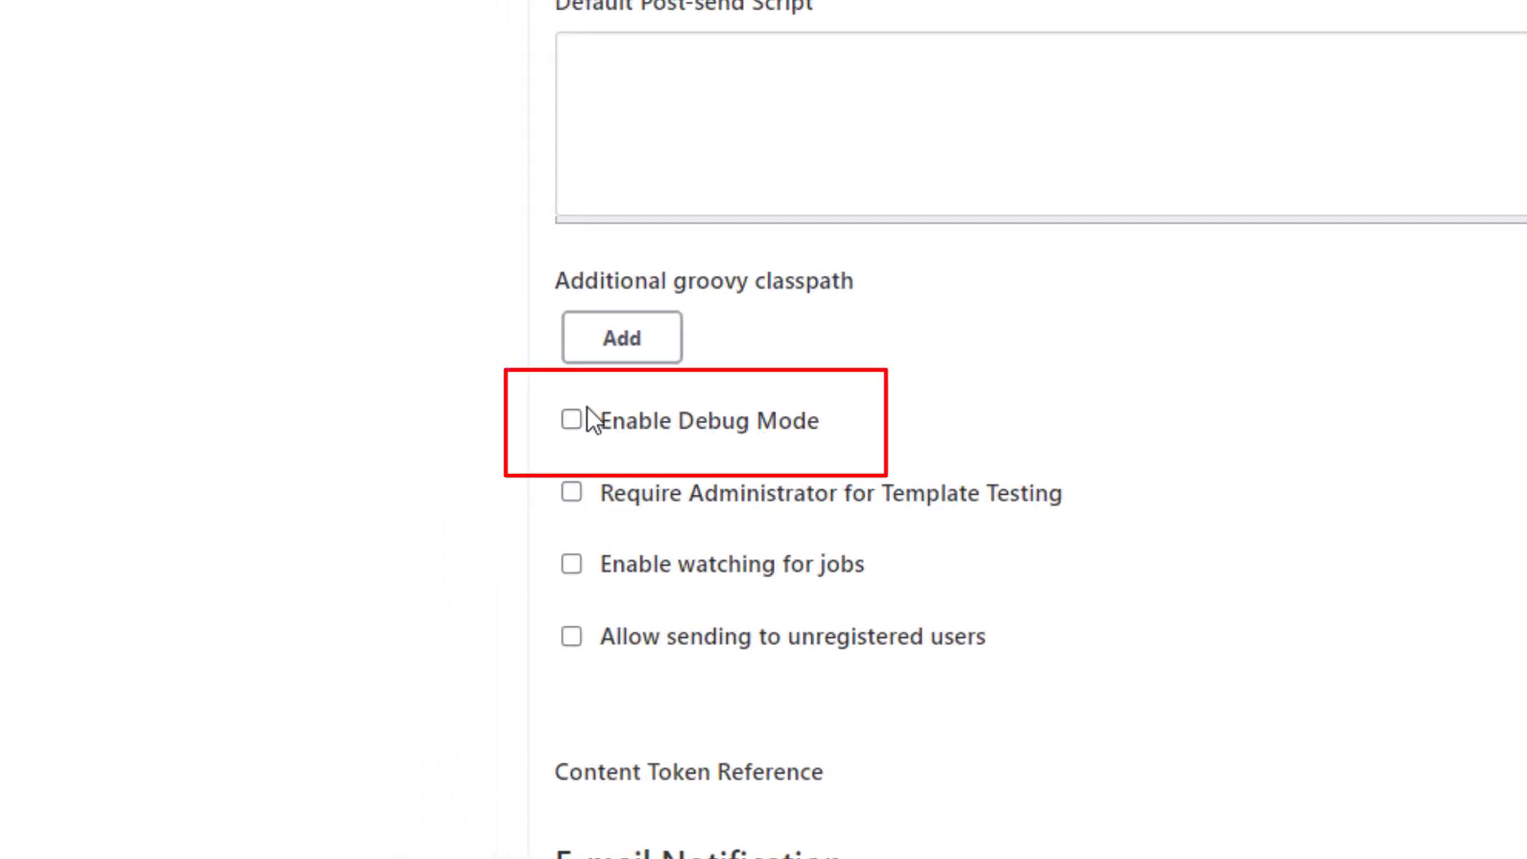
left_click(571, 420)
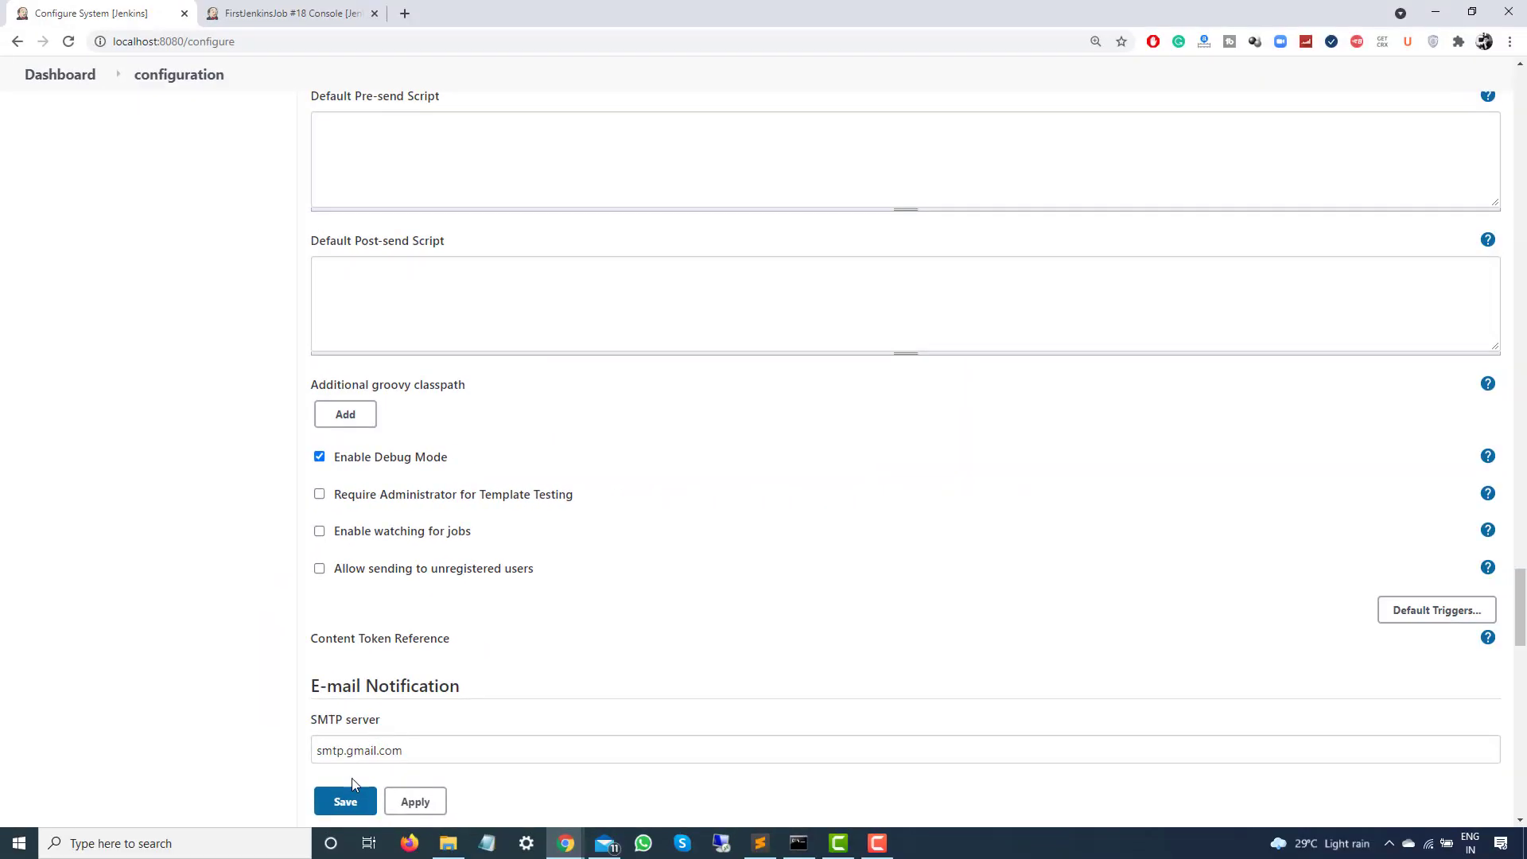
left_click(345, 803)
Start a new build of FirstJenkinsJob from its project page and follow its console output to the email section
left_click(282, 12)
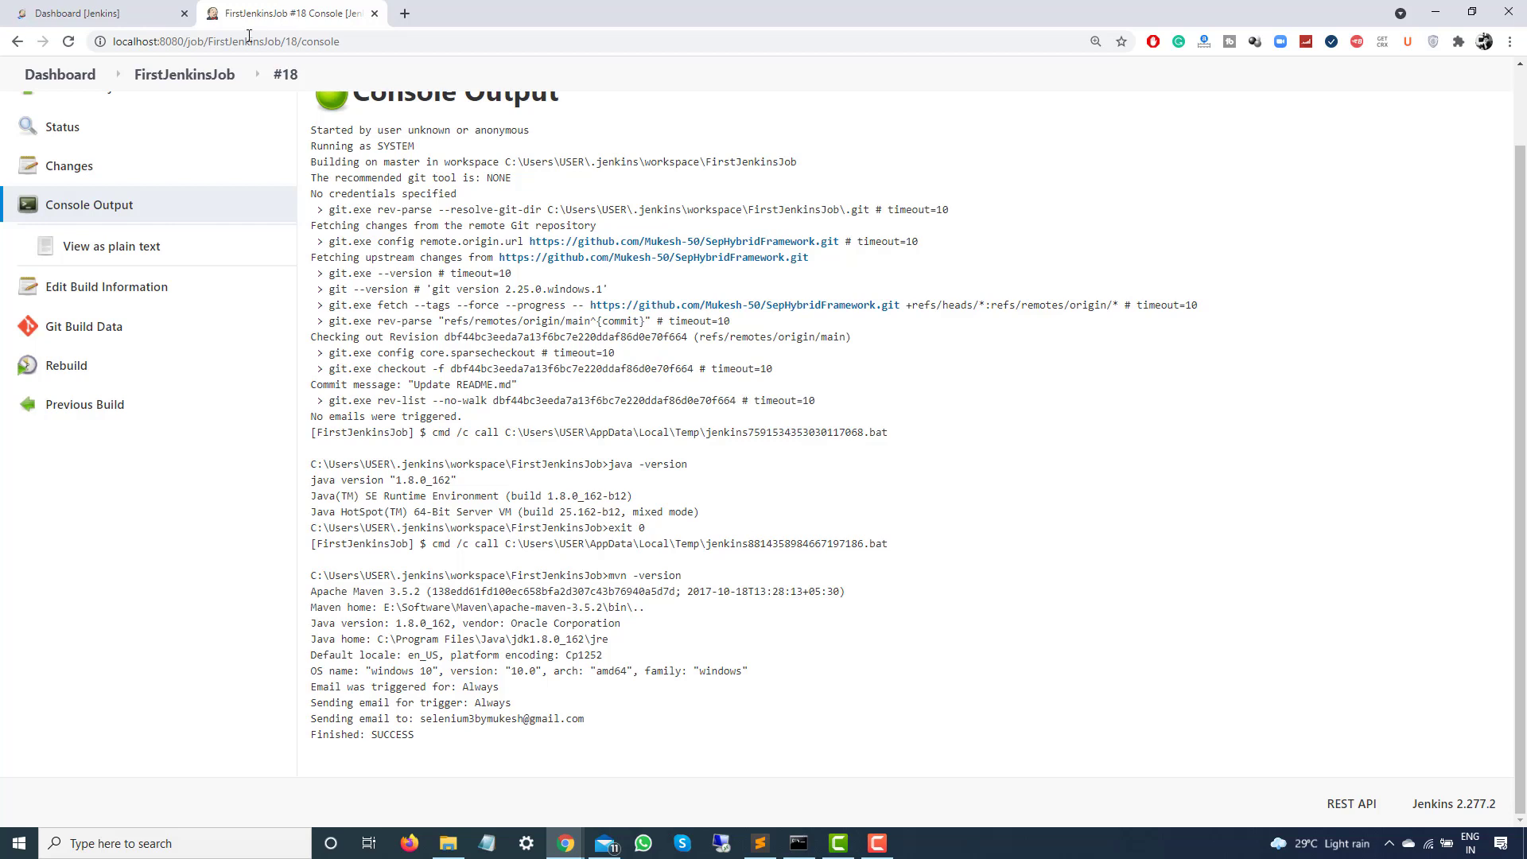
left_click(191, 89)
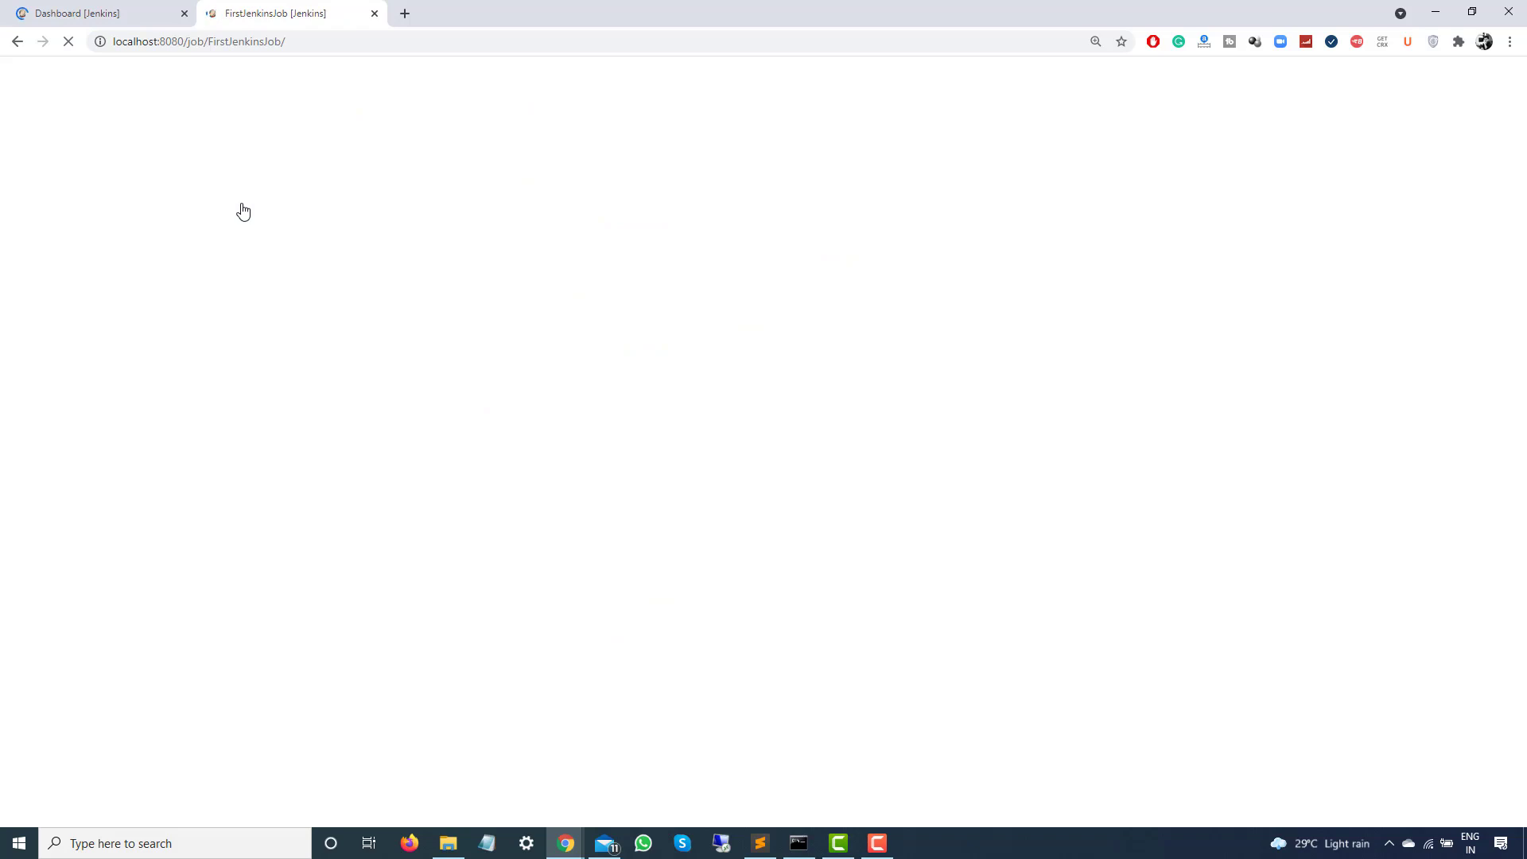
left_click(56, 340)
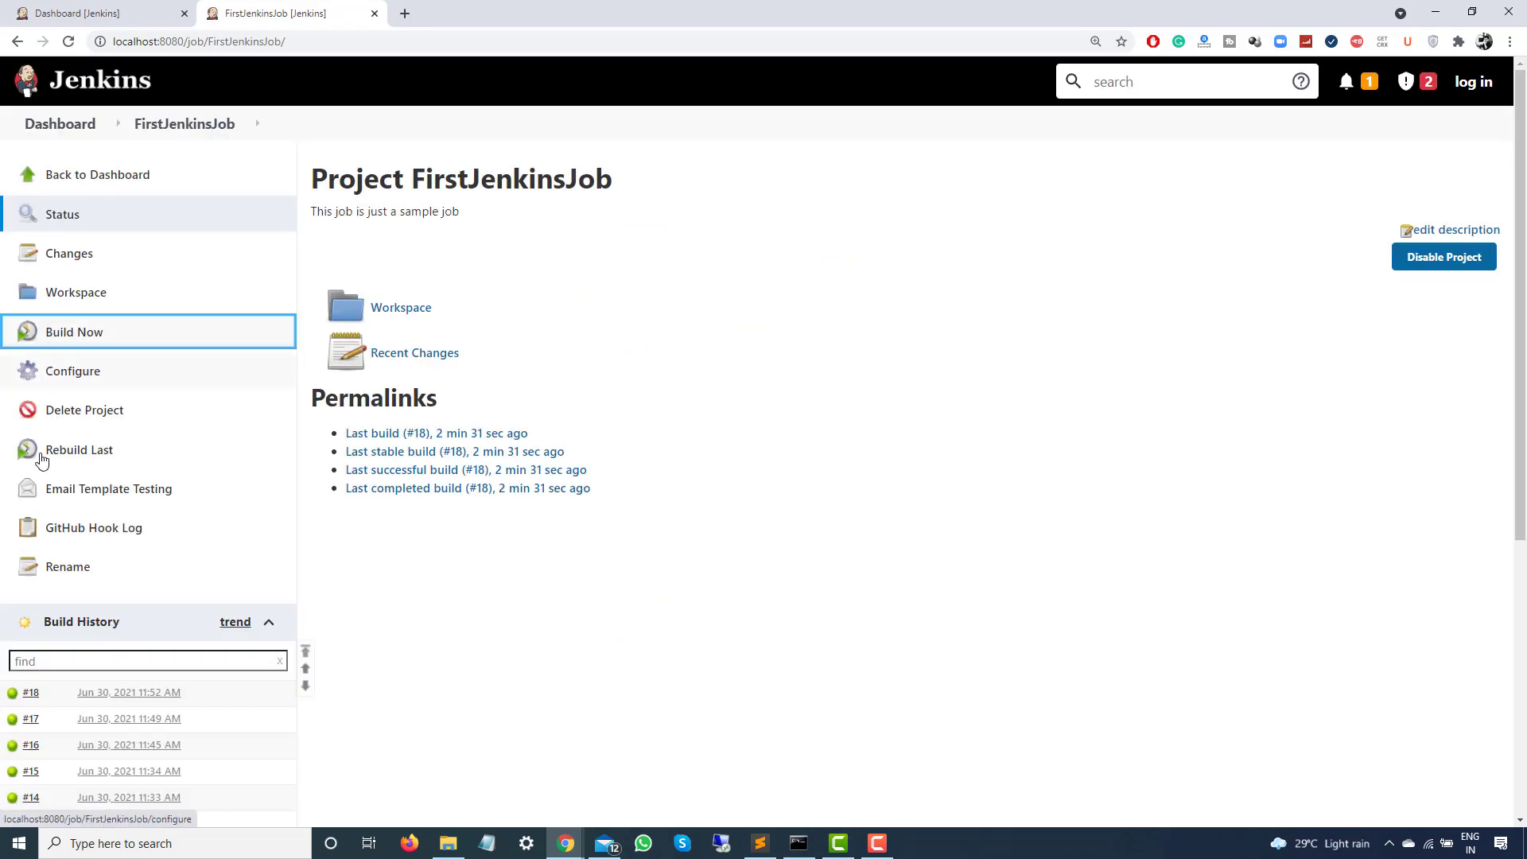
left_click(12, 693)
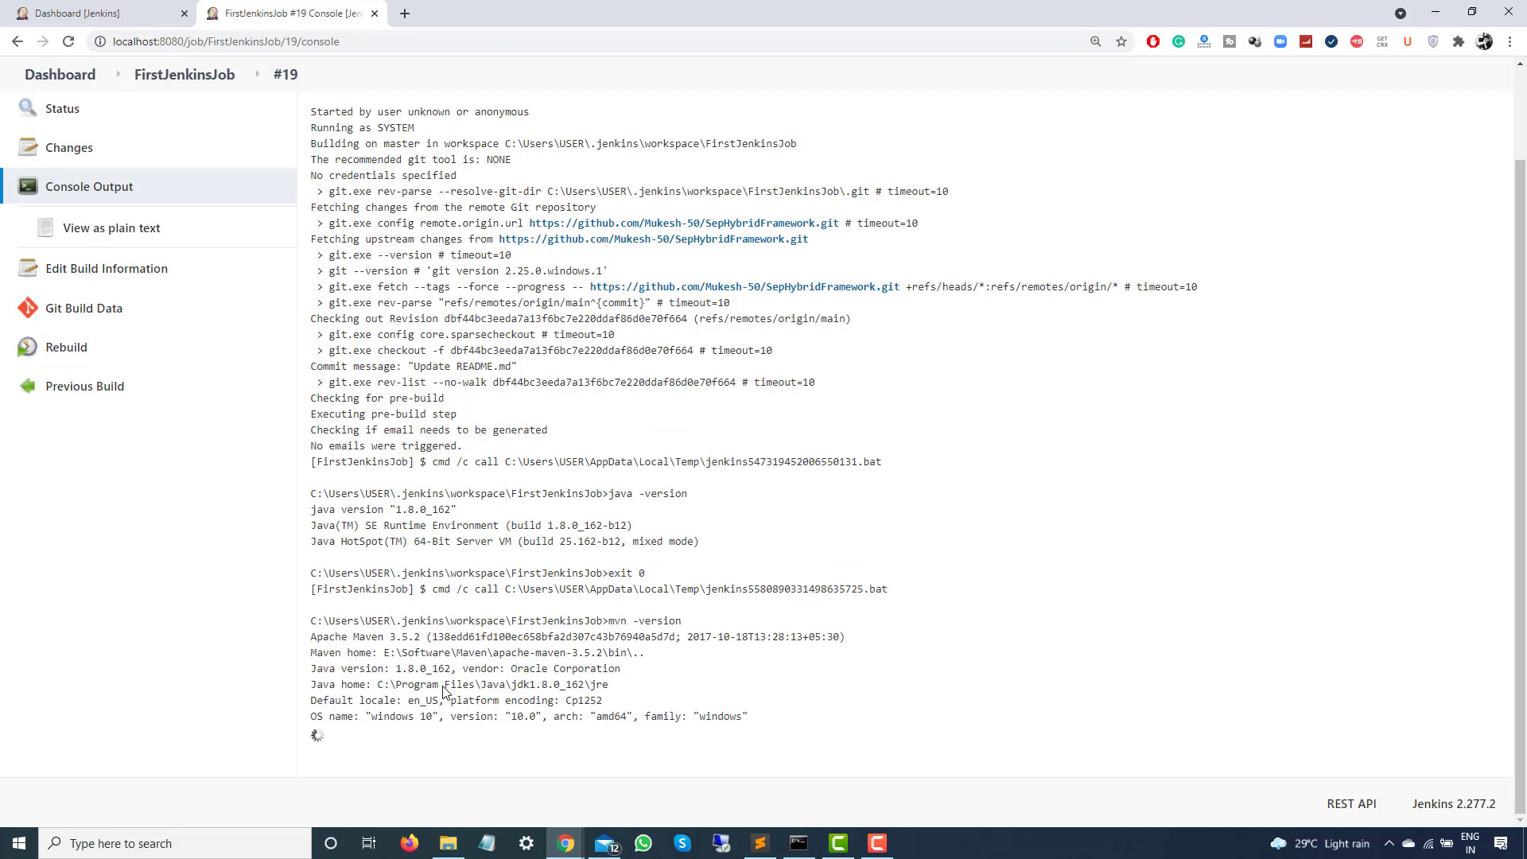
scroll(477, 556, "up", 3)
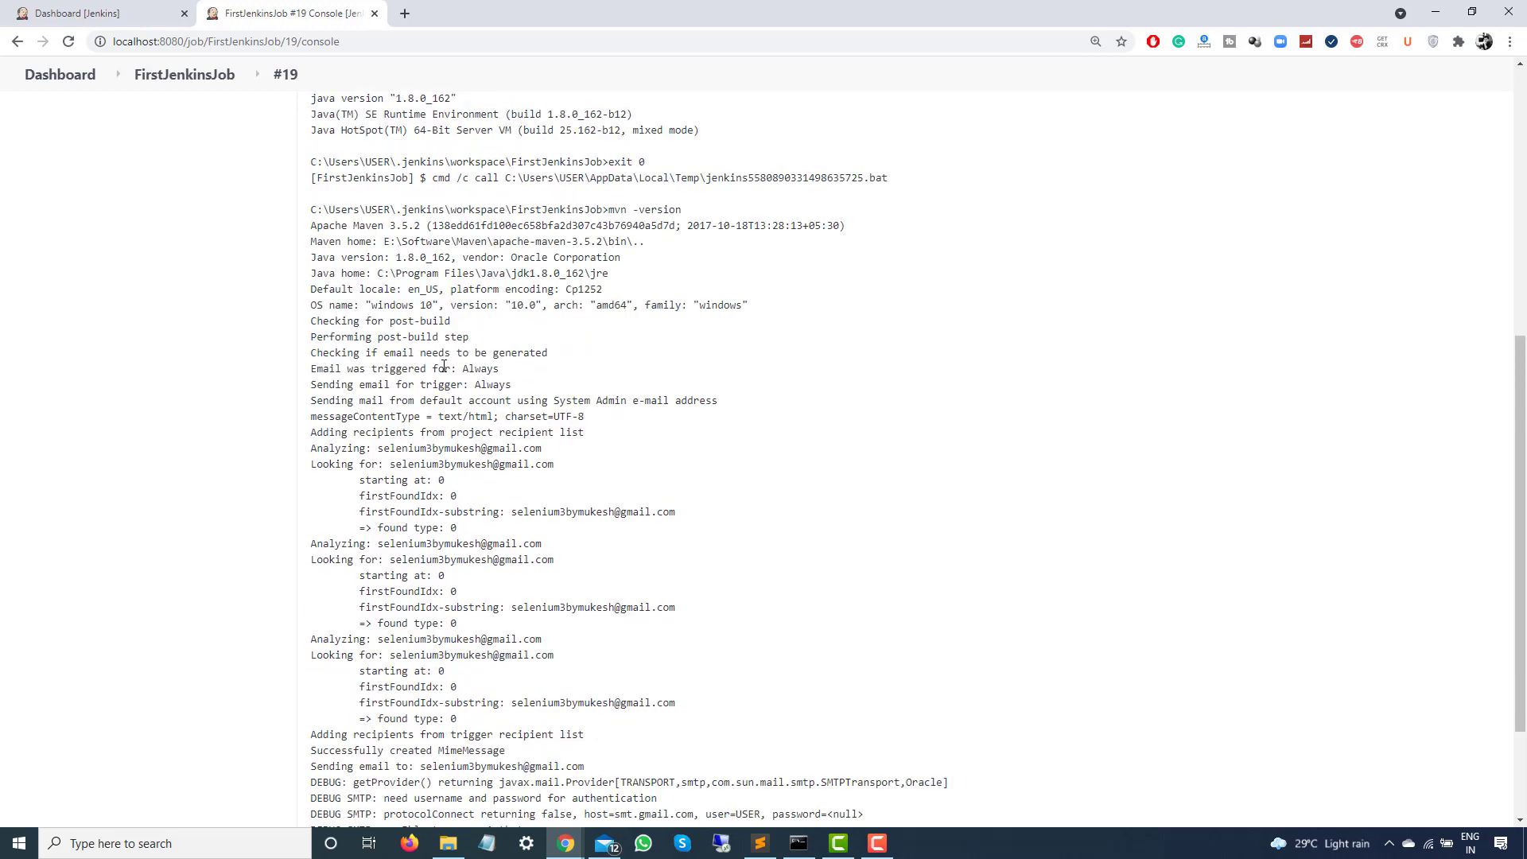
Open the FirstJenkinsJob project page in a separate tab and return to the build's console output
middle_click(187, 80)
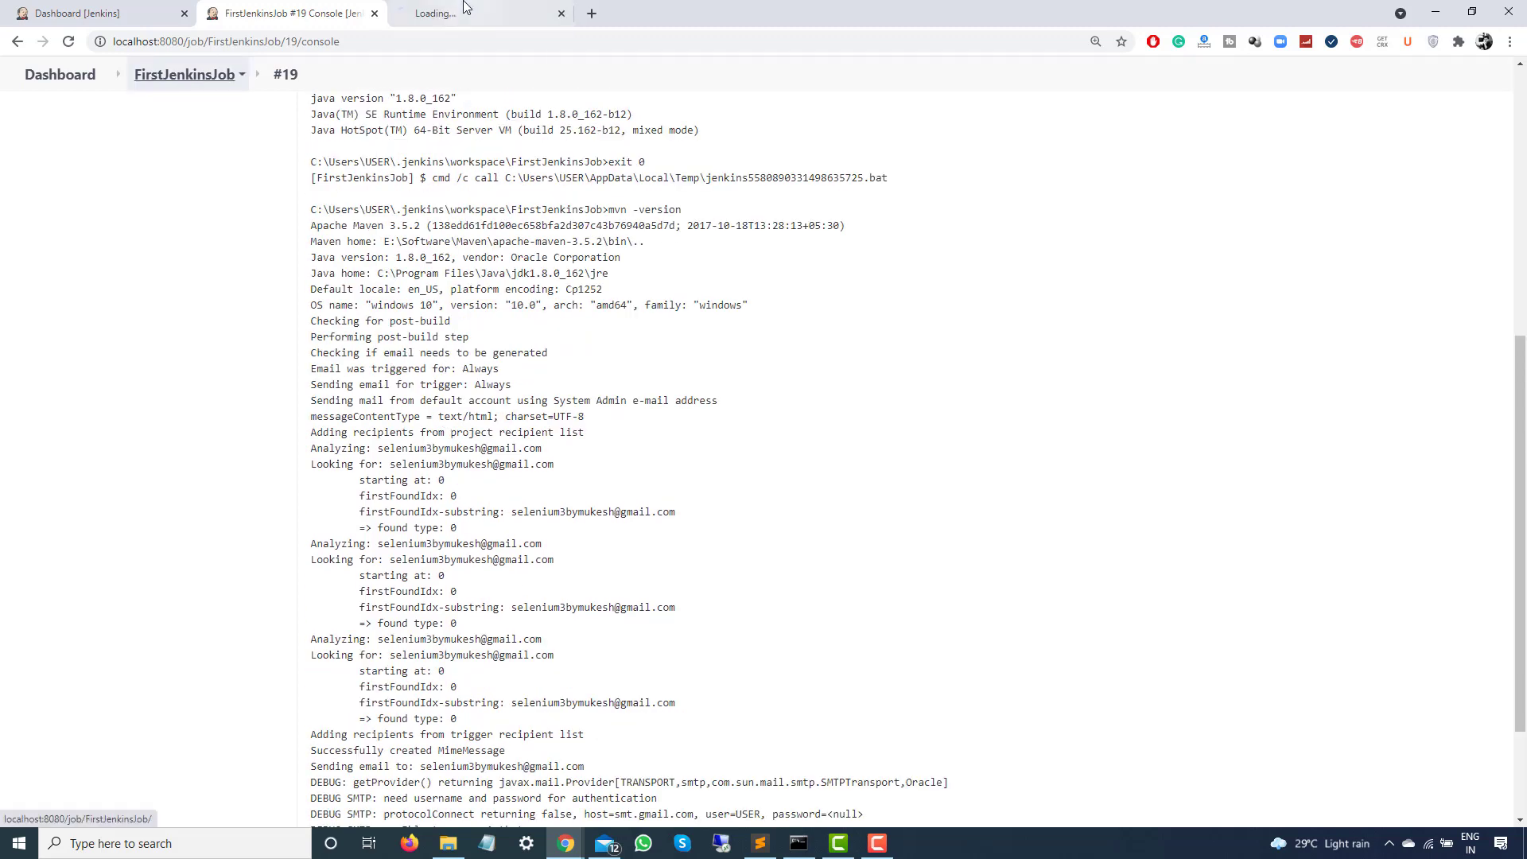
left_click(466, 10)
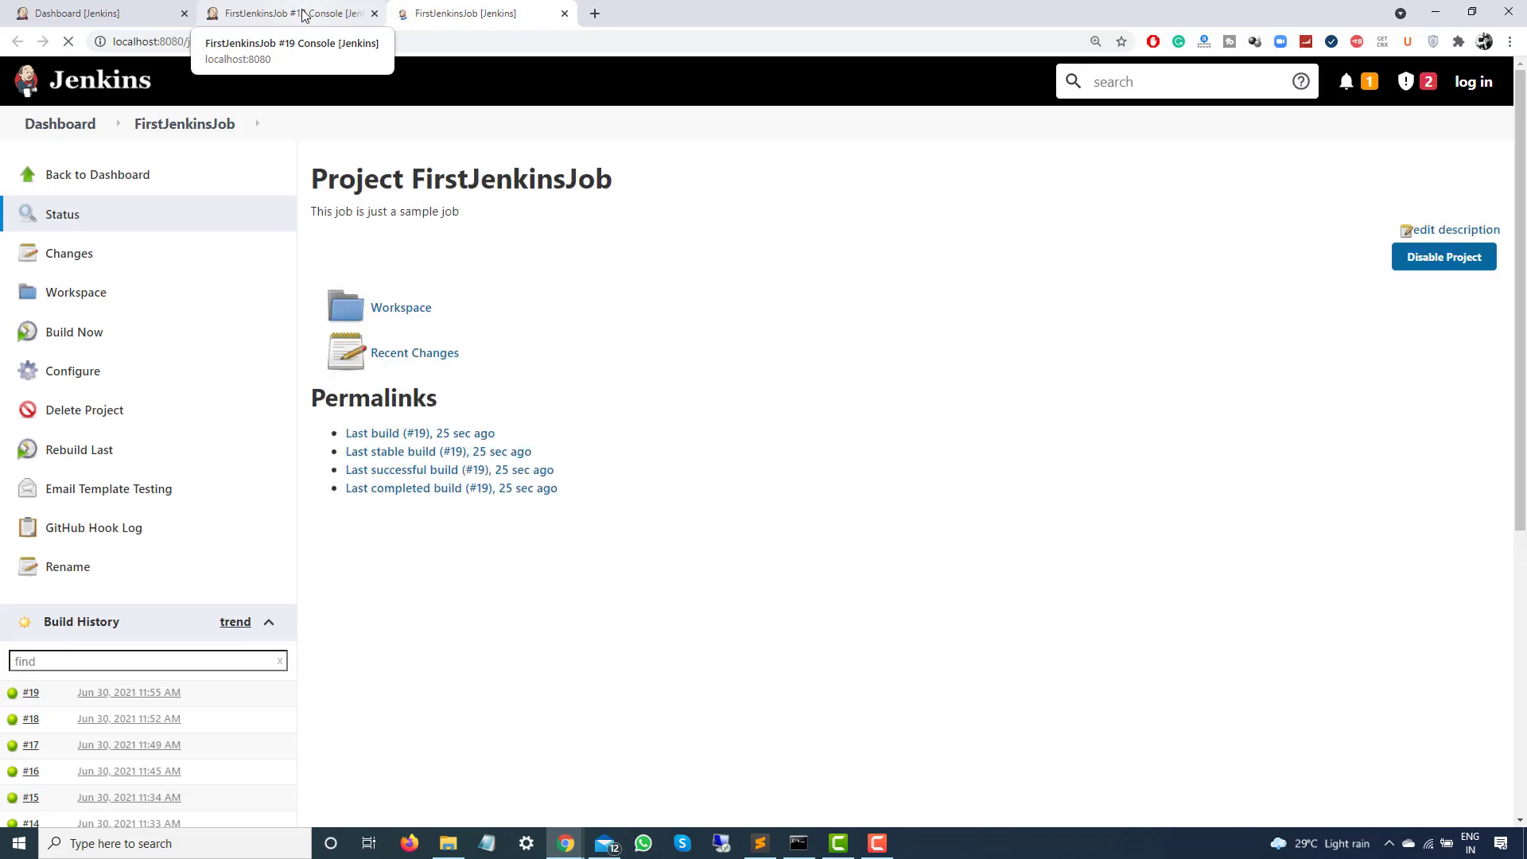
left_click(301, 14)
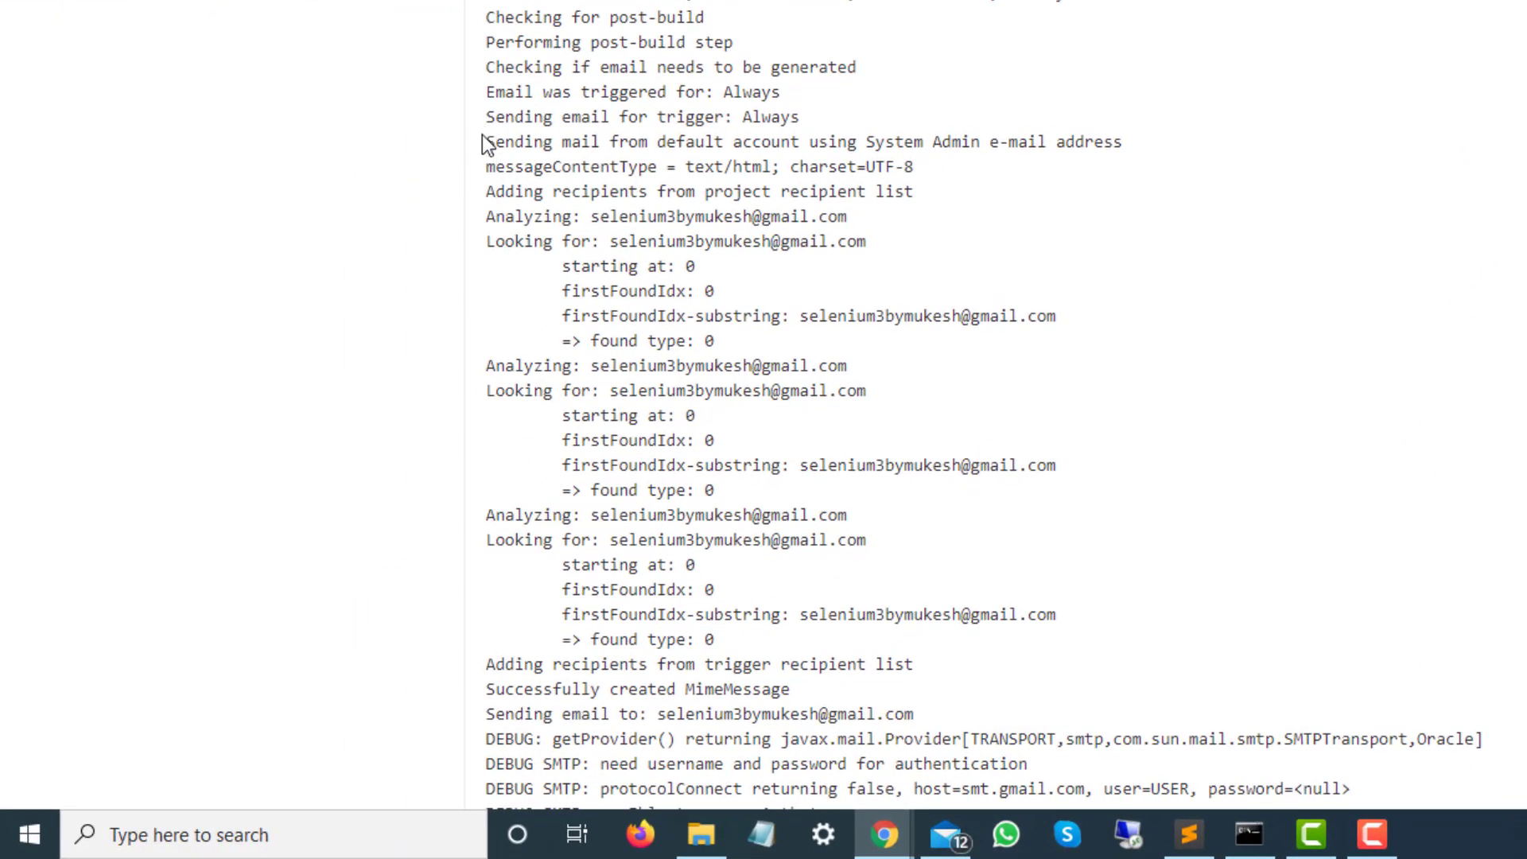
Examine the recipient analysis and the SMTP debug lines in the build's console output
left_click_drag(486, 168, 902, 212)
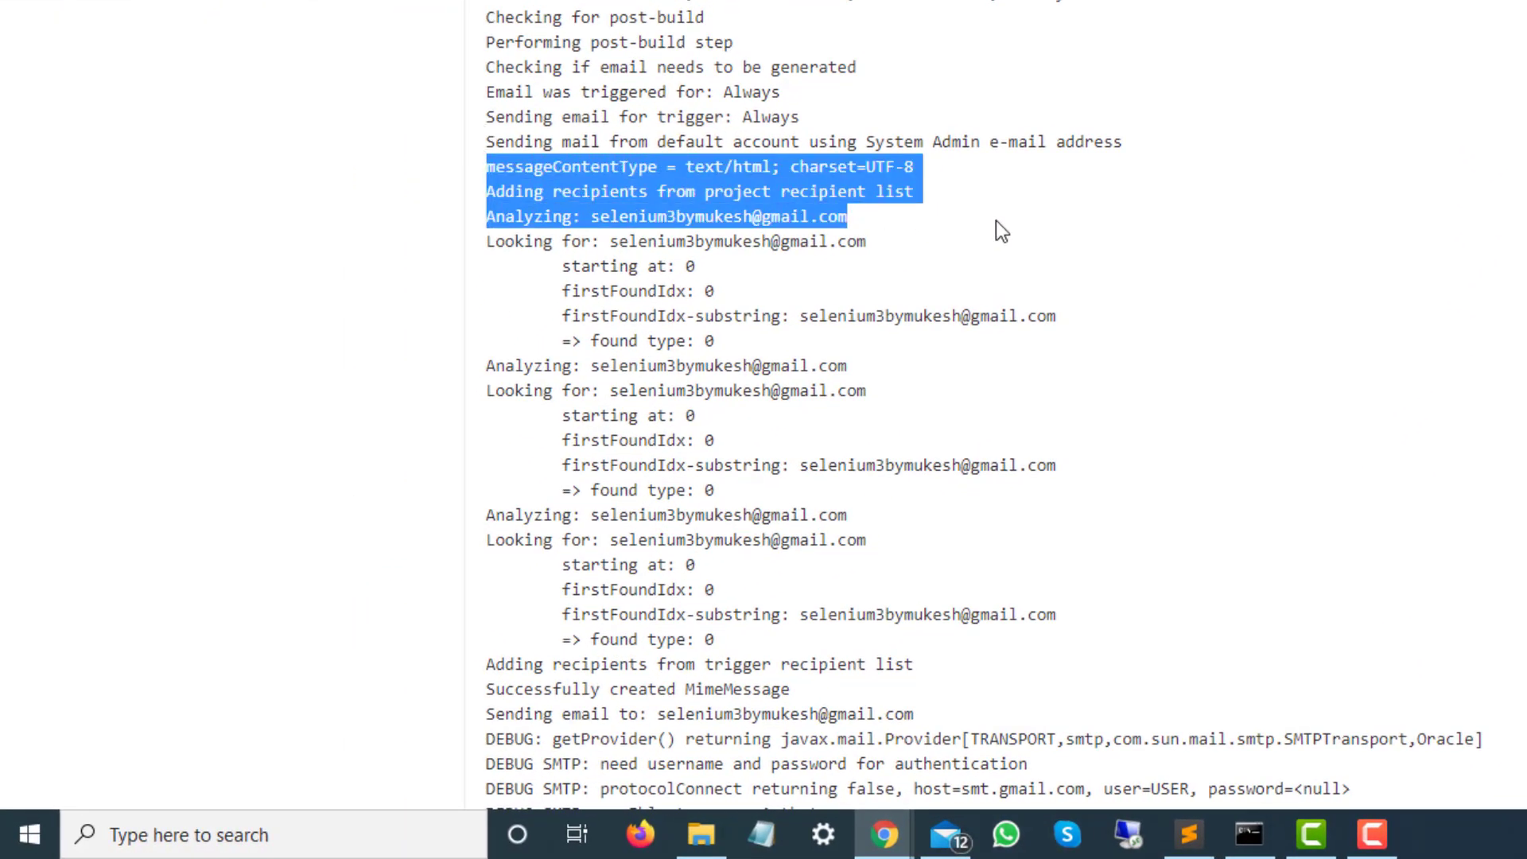
left_click(496, 239)
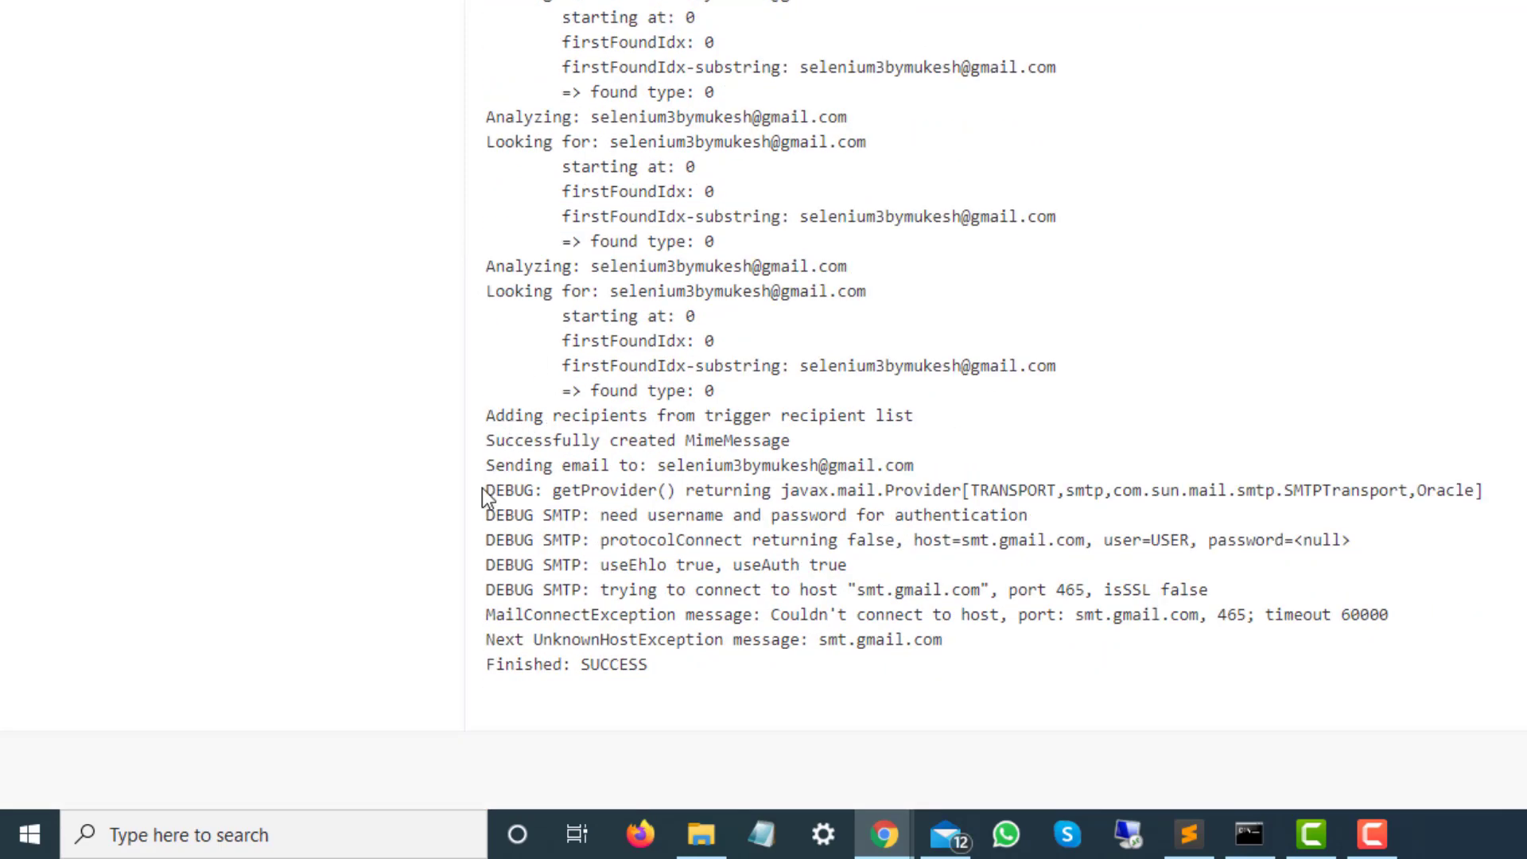
mouse_move(486, 490)
left_mouse_down()
mouse_move(611, 498)
mouse_move(965, 586)
mouse_move(1389, 616)
left_mouse_up()
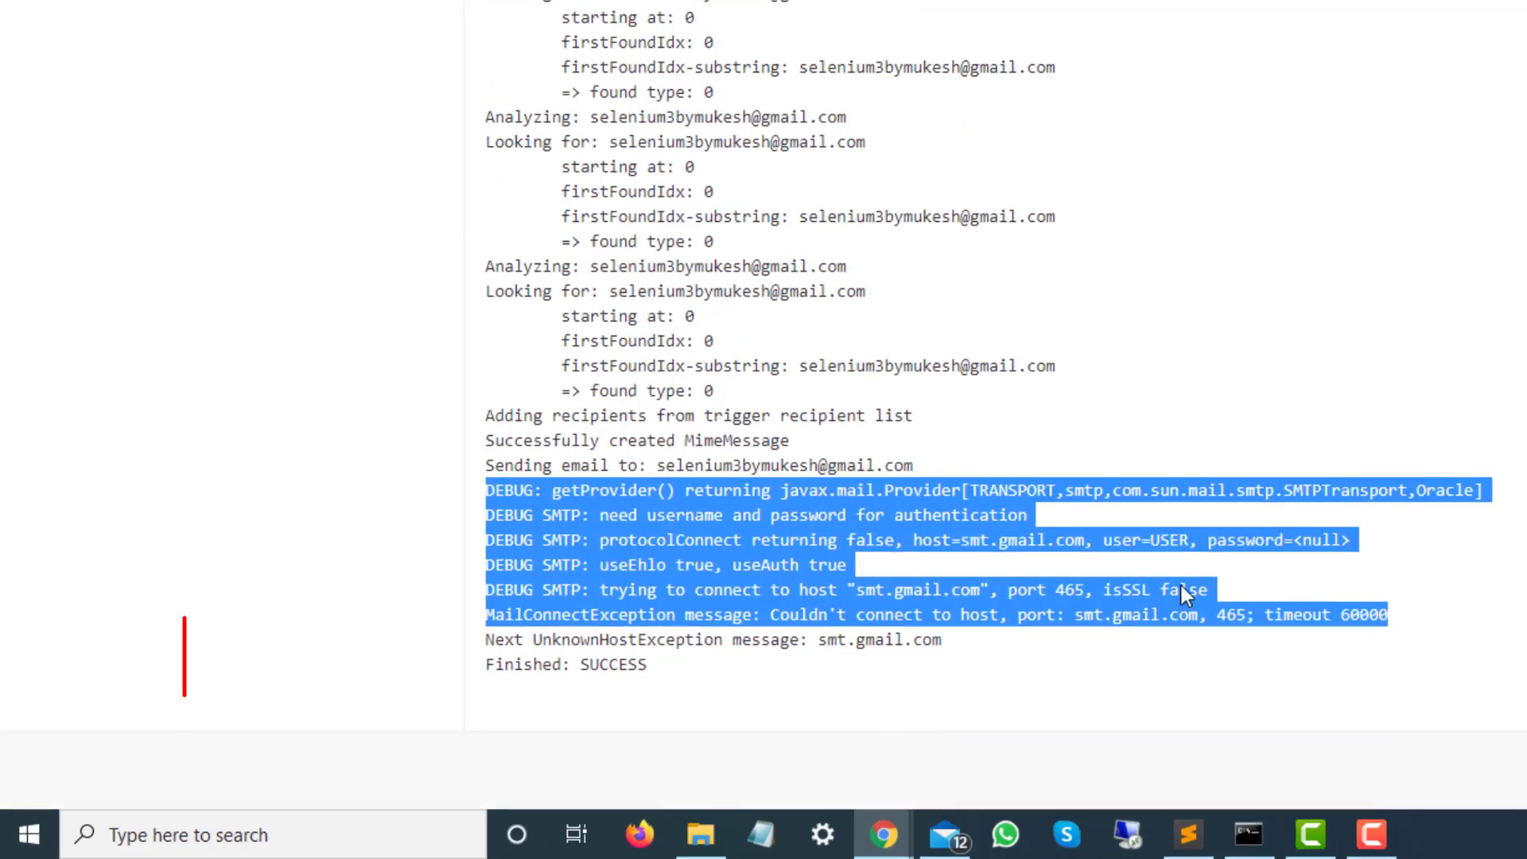
left_click(684, 586)
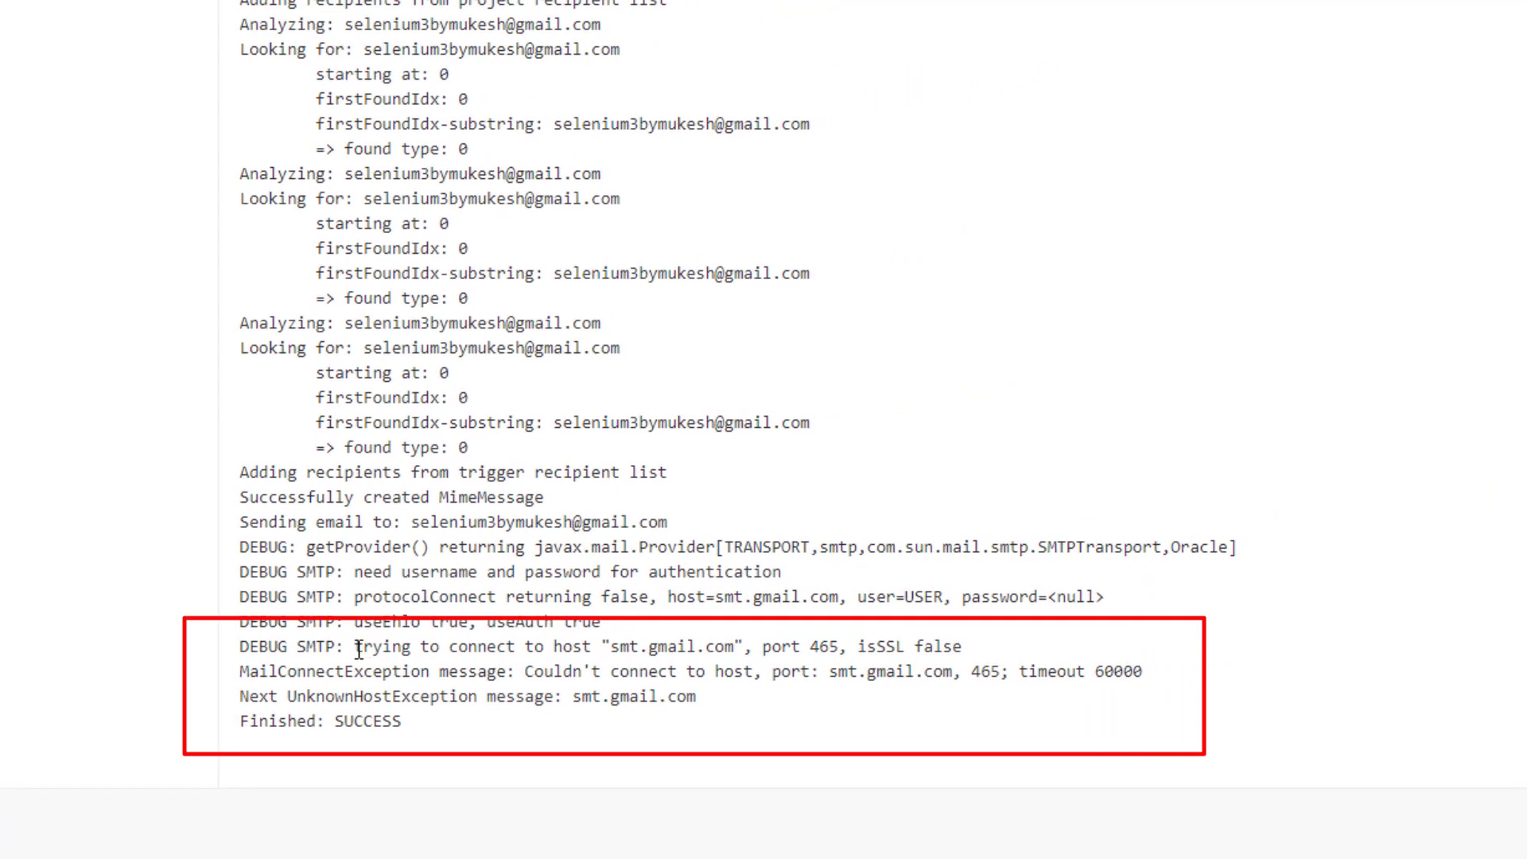
Examine the host connection attempt and the mail exception messages at the end of the console output
left_click_drag(359, 649, 594, 647)
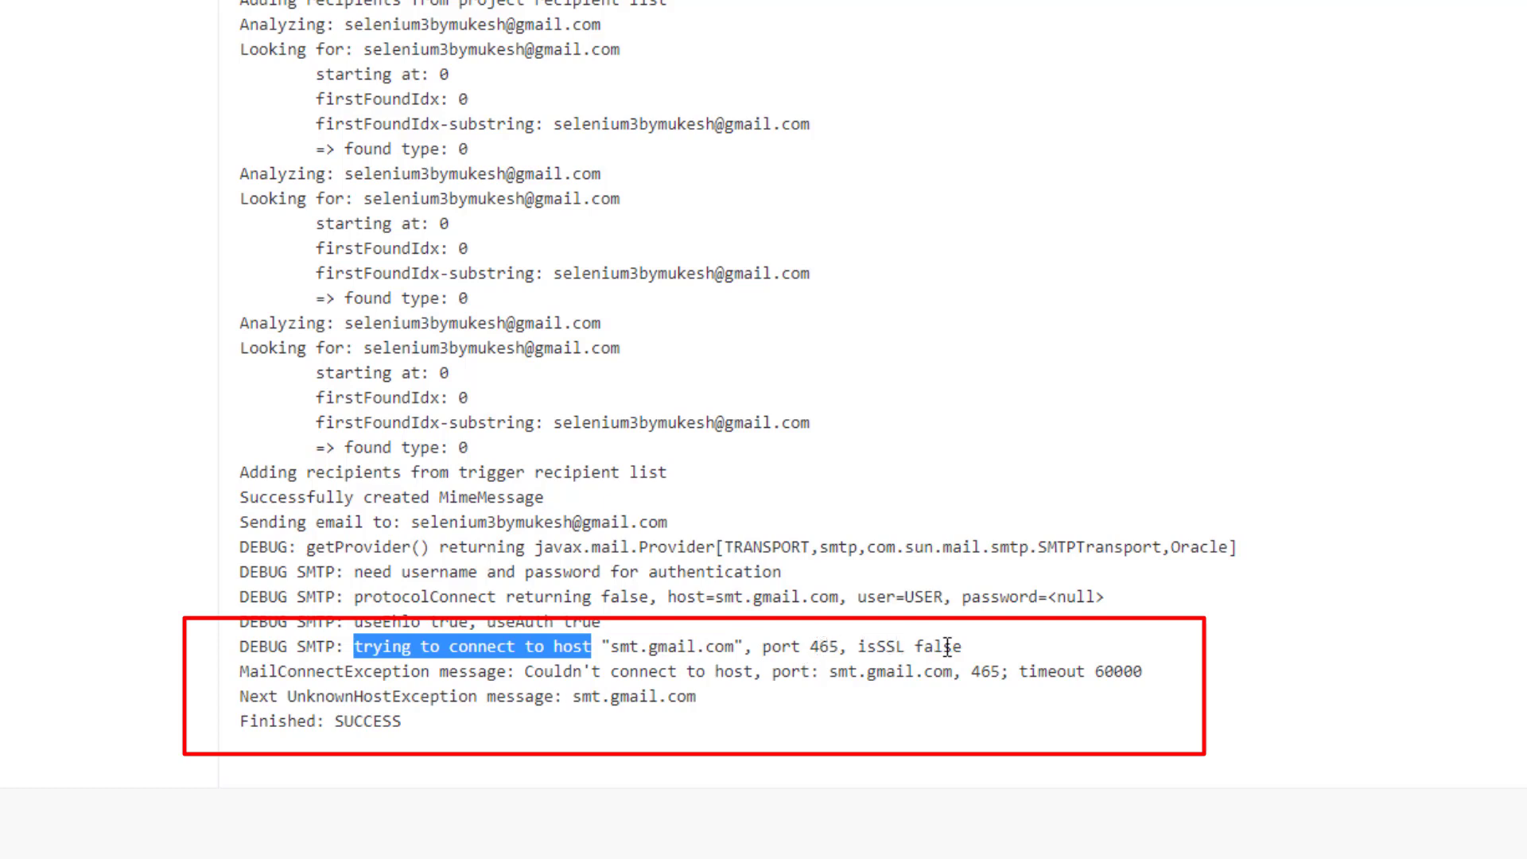
left_click_drag(240, 672, 942, 653)
left_click(637, 669)
left_click_drag(520, 673, 747, 673)
left_click(817, 673)
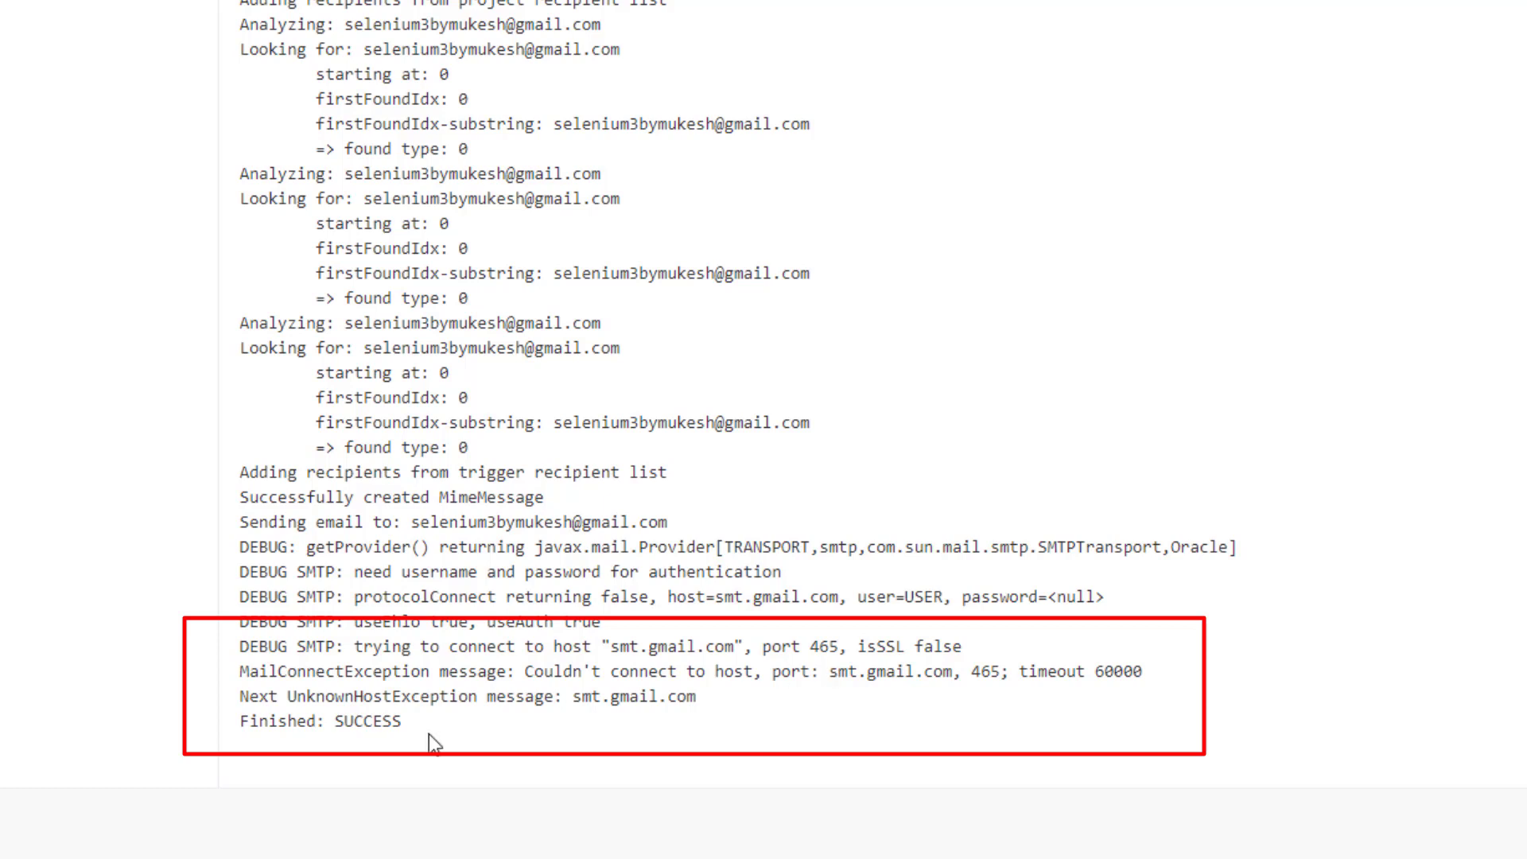
left_click_drag(286, 700, 704, 704)
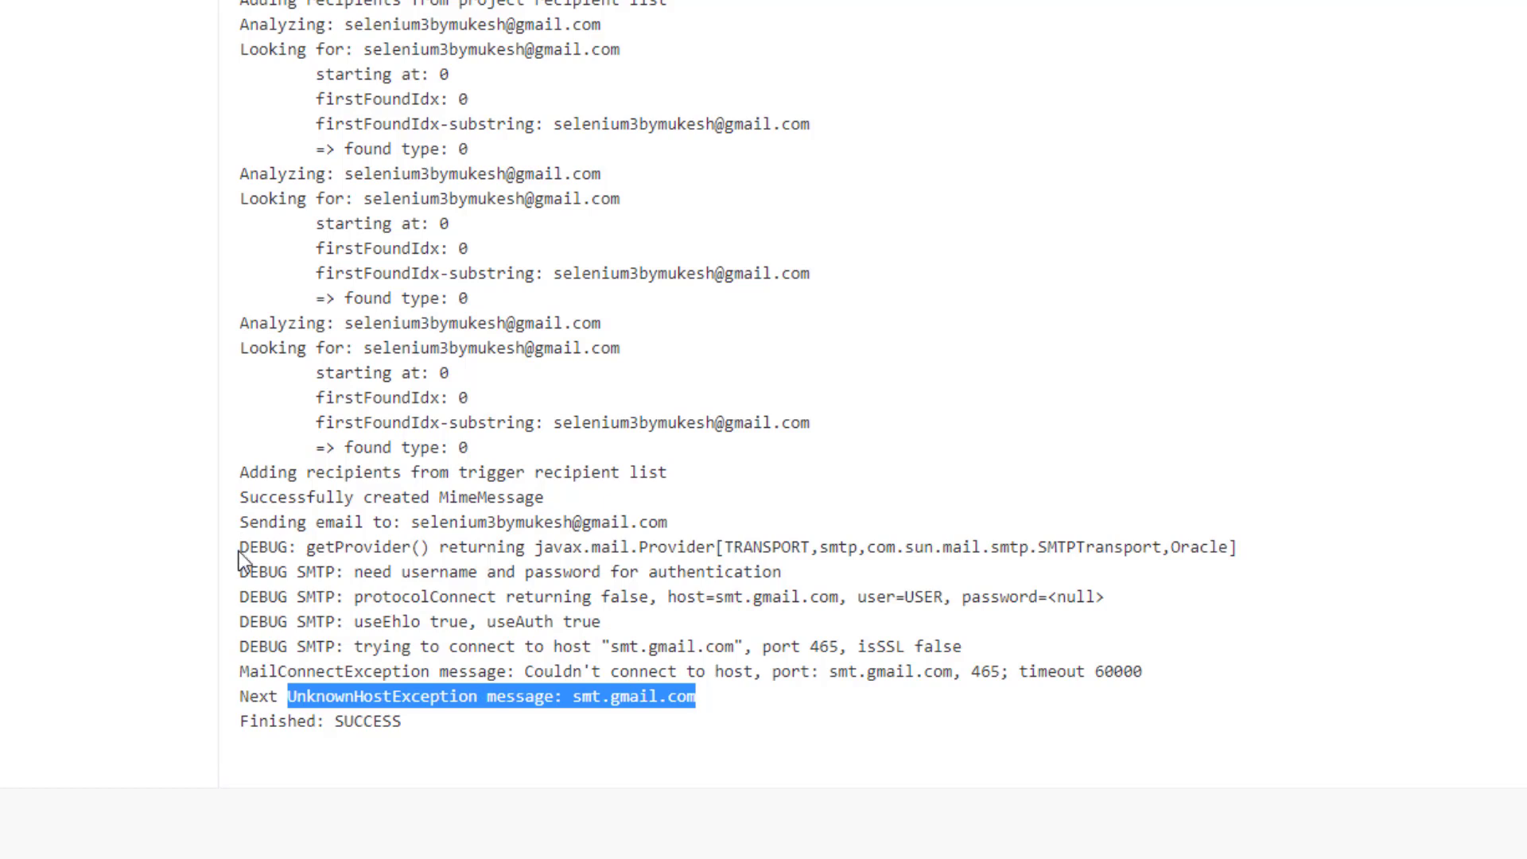
left_click_drag(240, 547, 1166, 682)
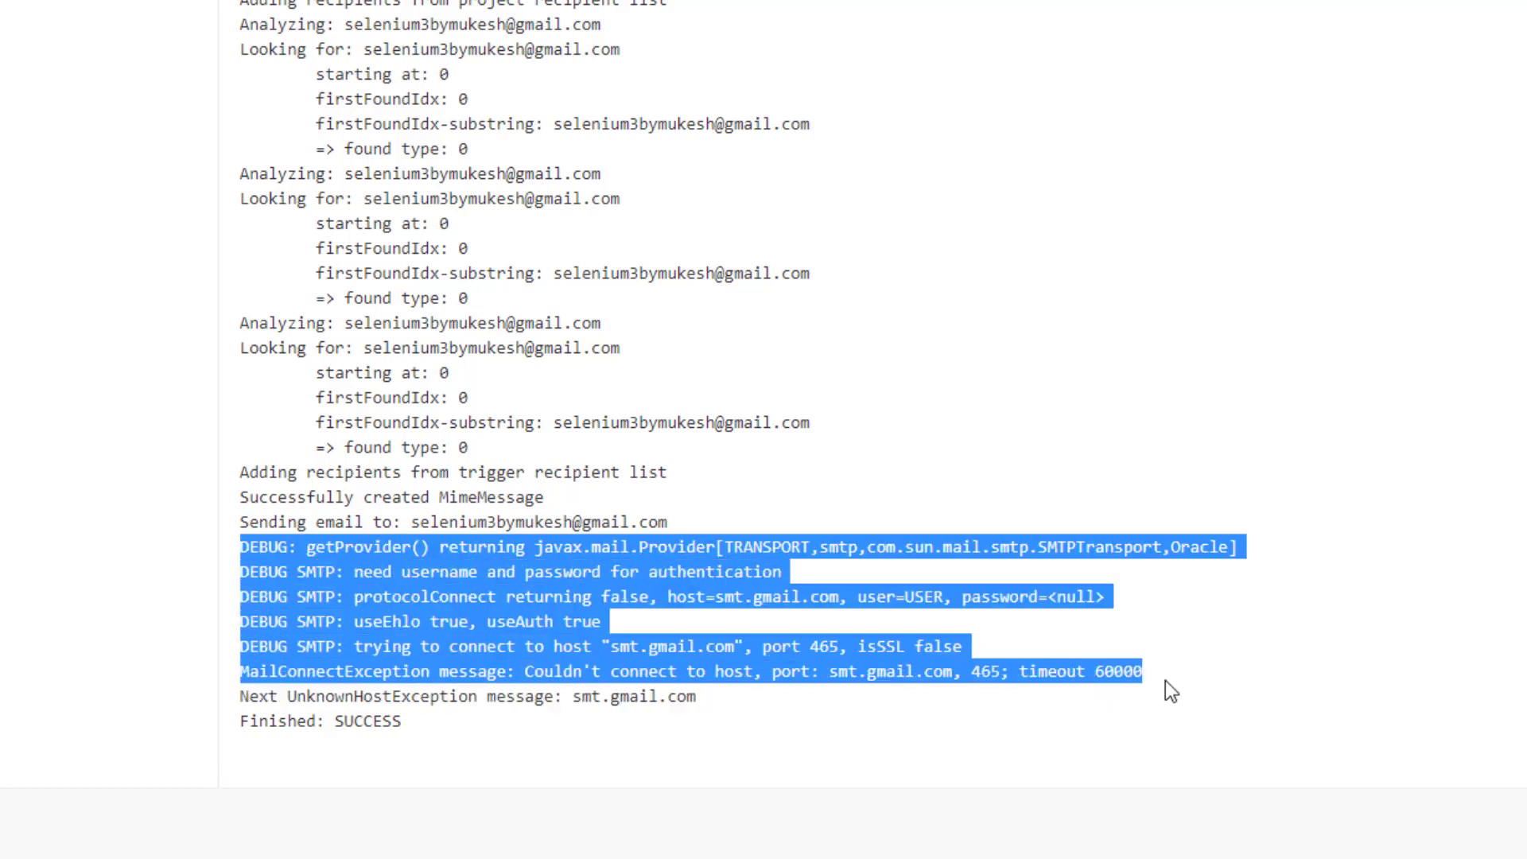
left_click_drag(763, 705, 231, 547)
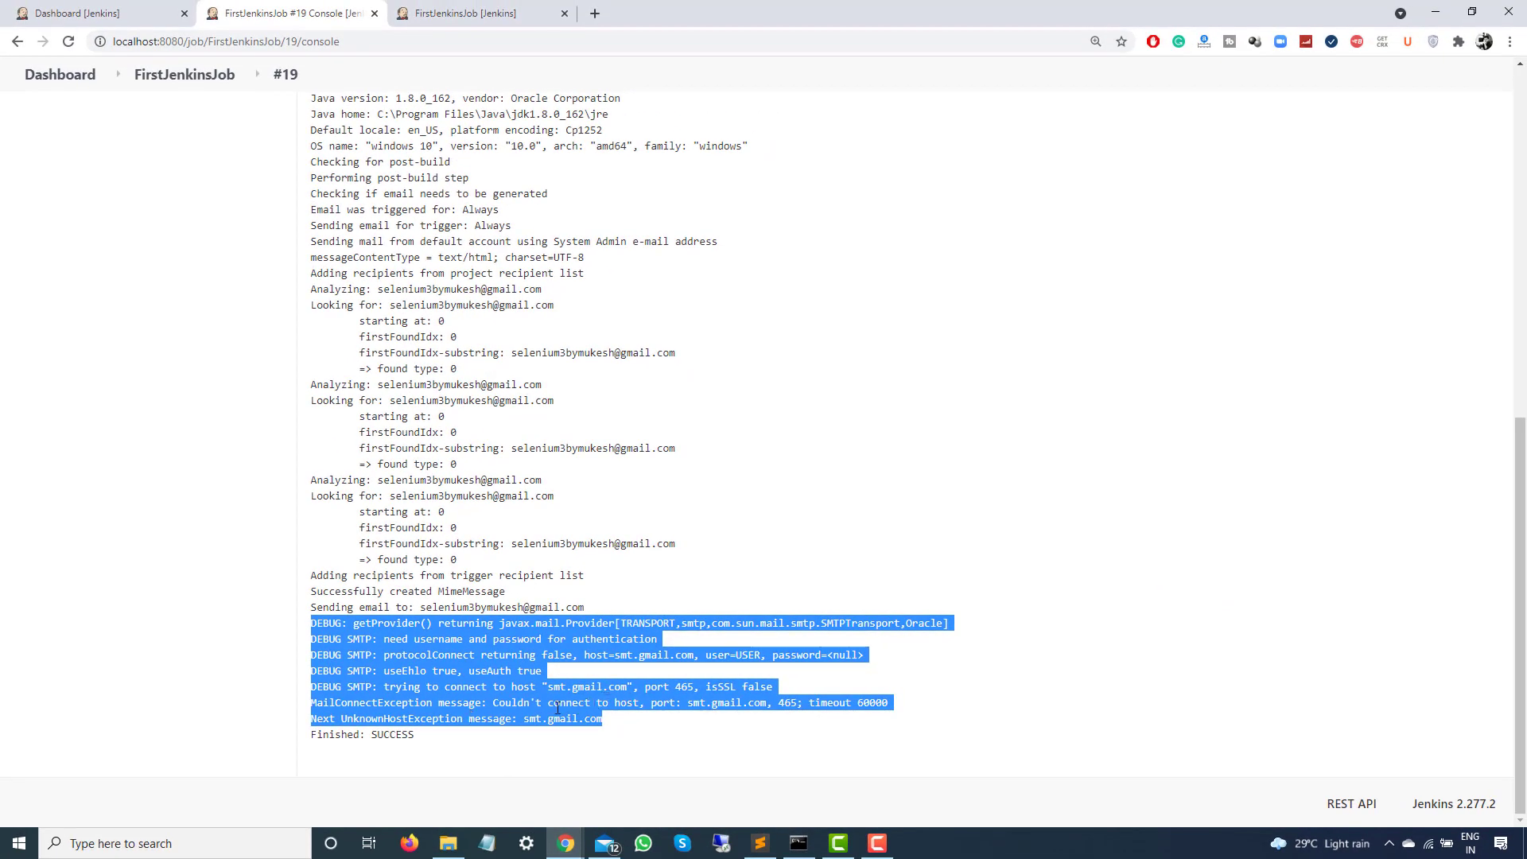
left_click(584, 704)
Set the Extended E-mail Notification SMTP server to smtp.gmail.com in the system configuration and save it
left_click(109, 10)
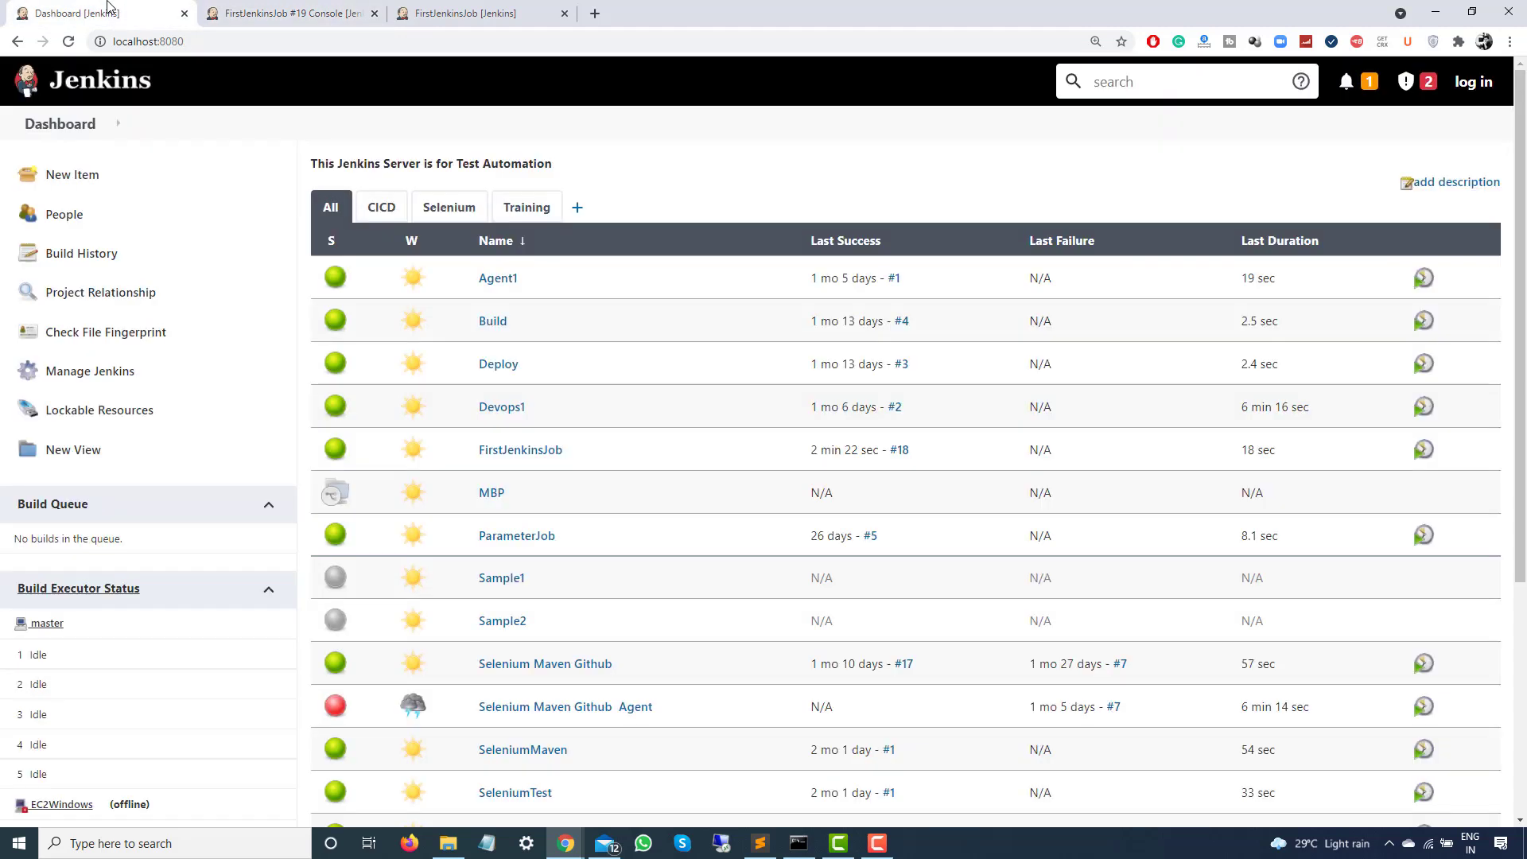
left_click(88, 377)
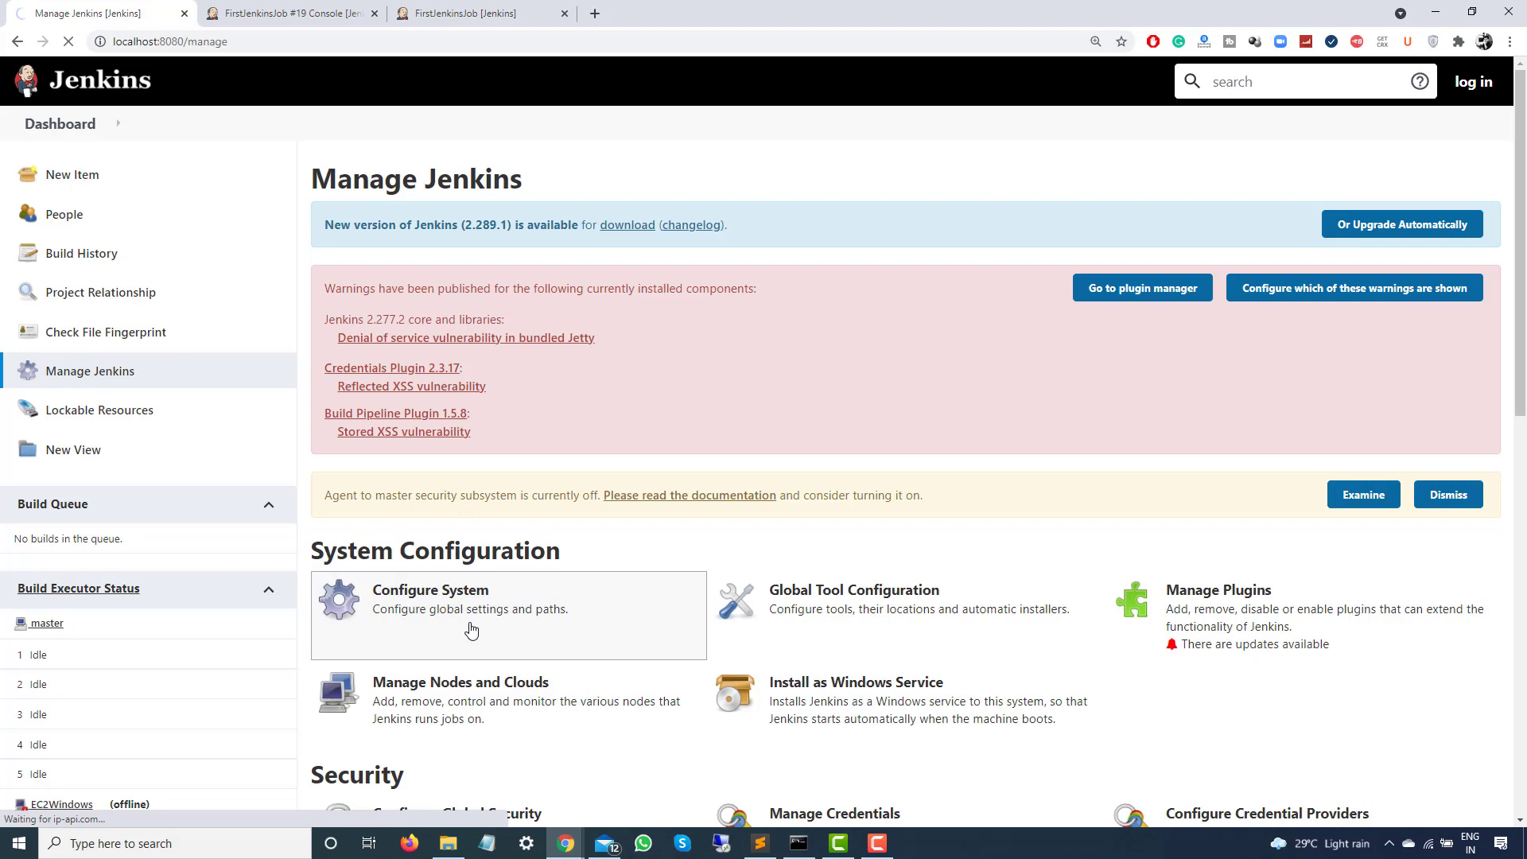
left_click(471, 630)
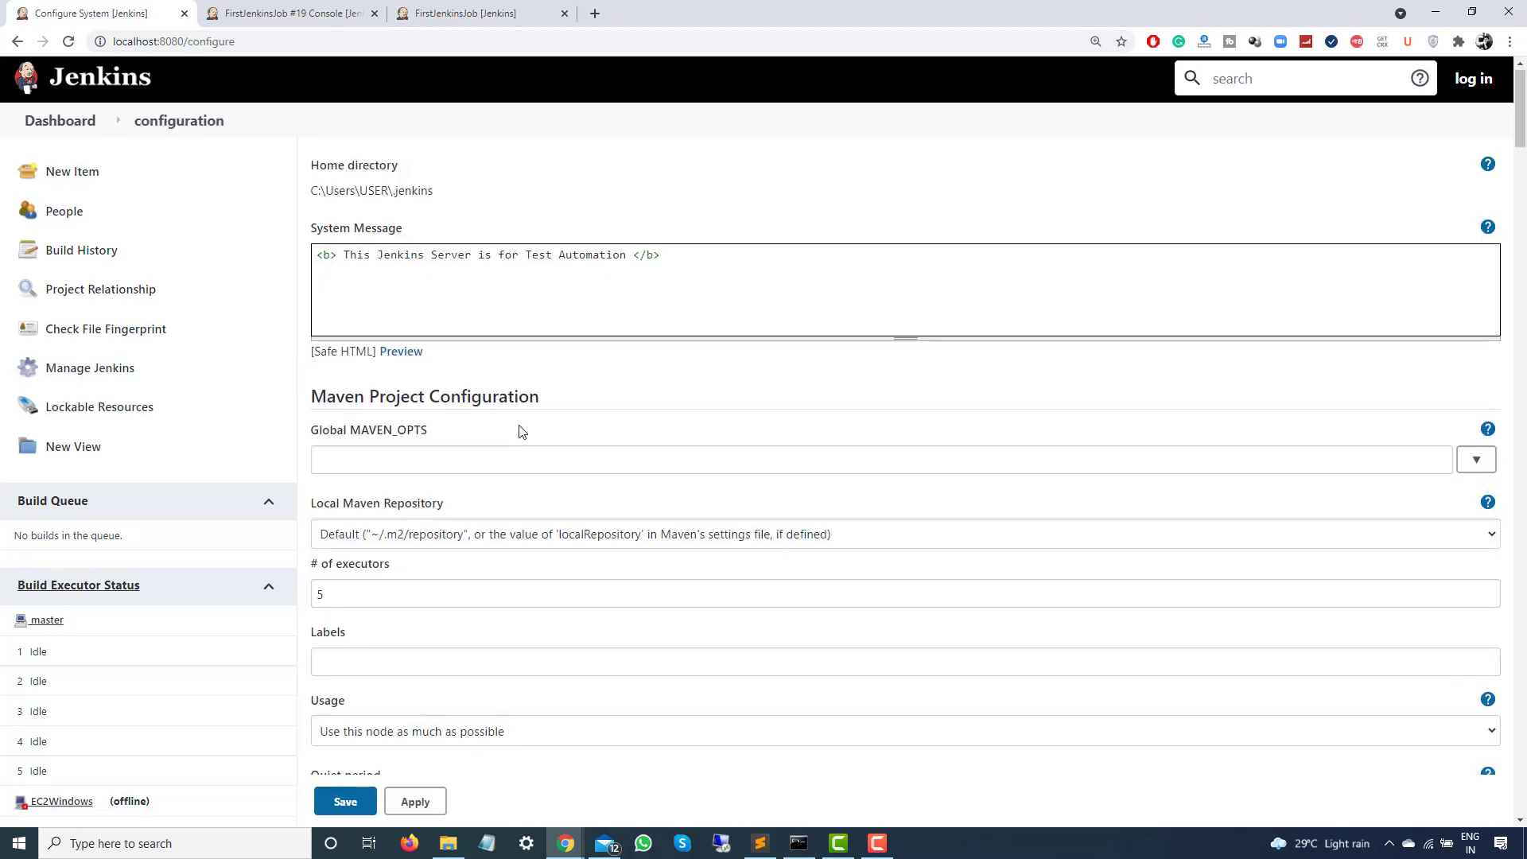
scroll(519, 438, "down", 20)
scroll(512, 515, "down", 15)
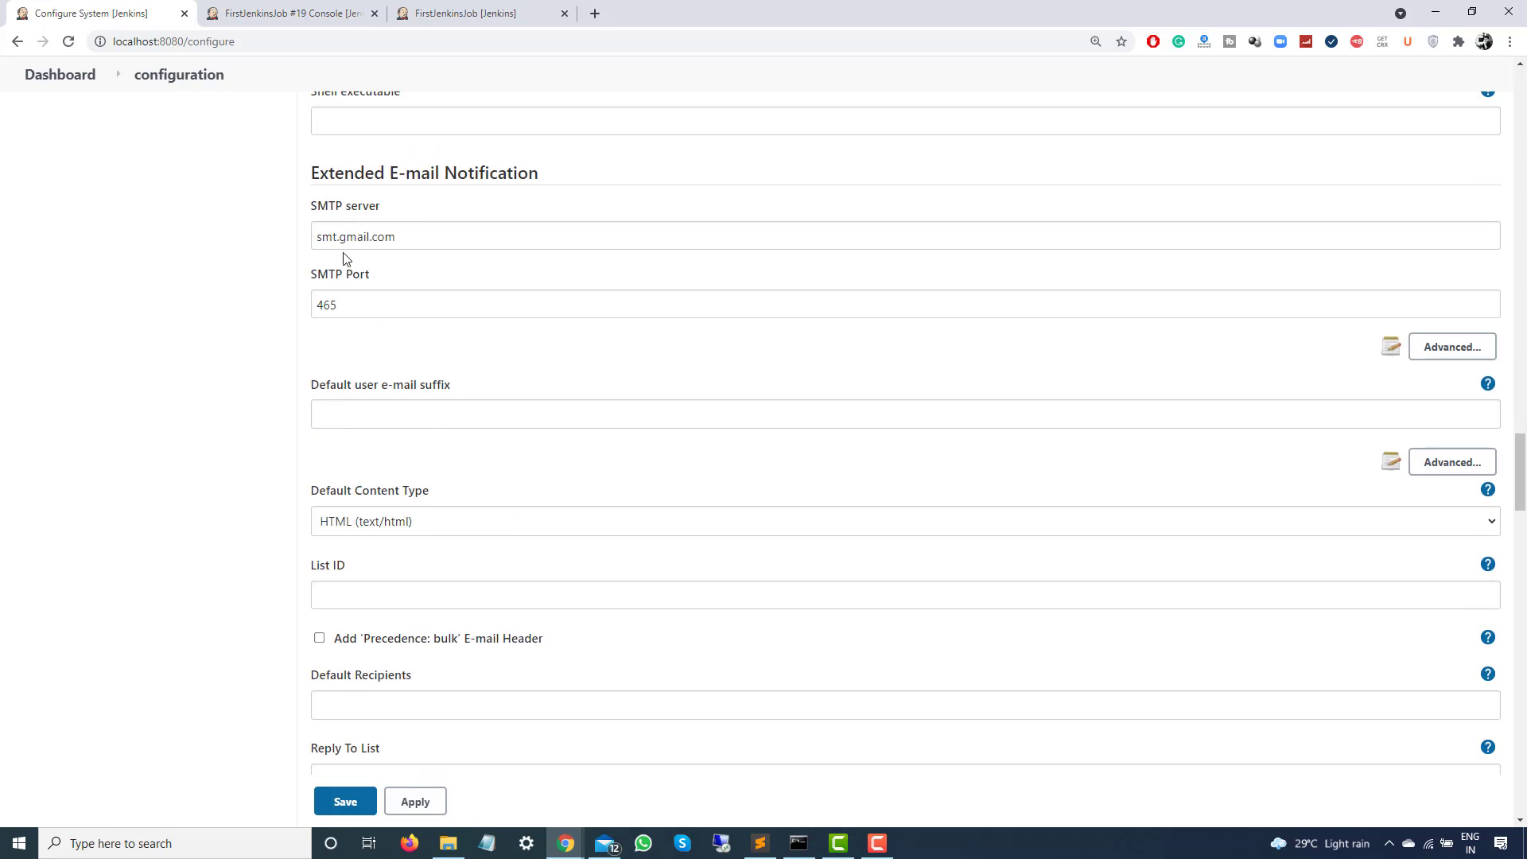
left_click(335, 240)
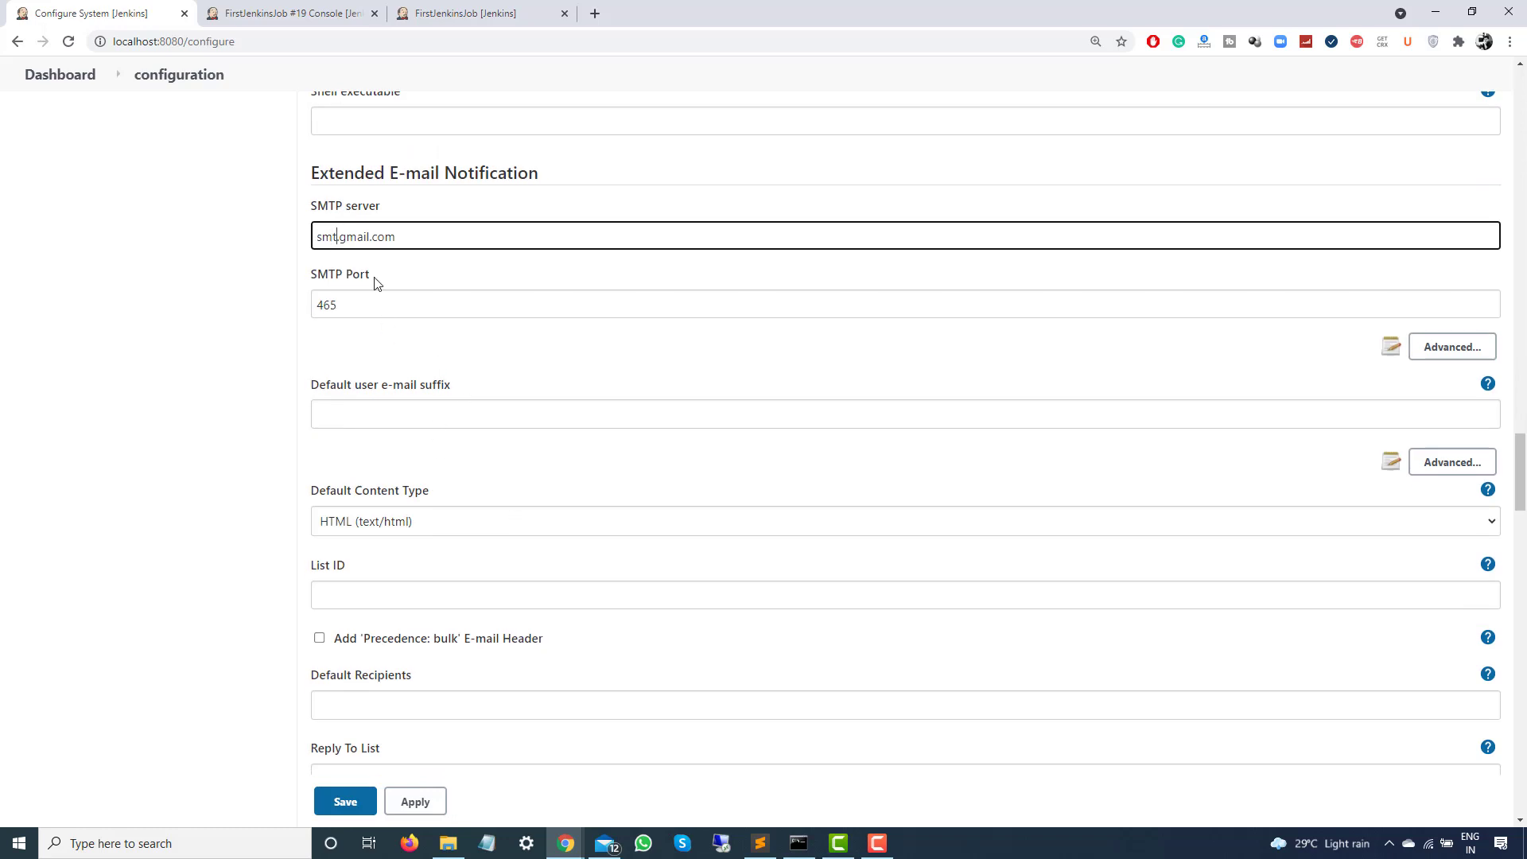
key("BackSpace")
type("tp")
left_click(347, 800)
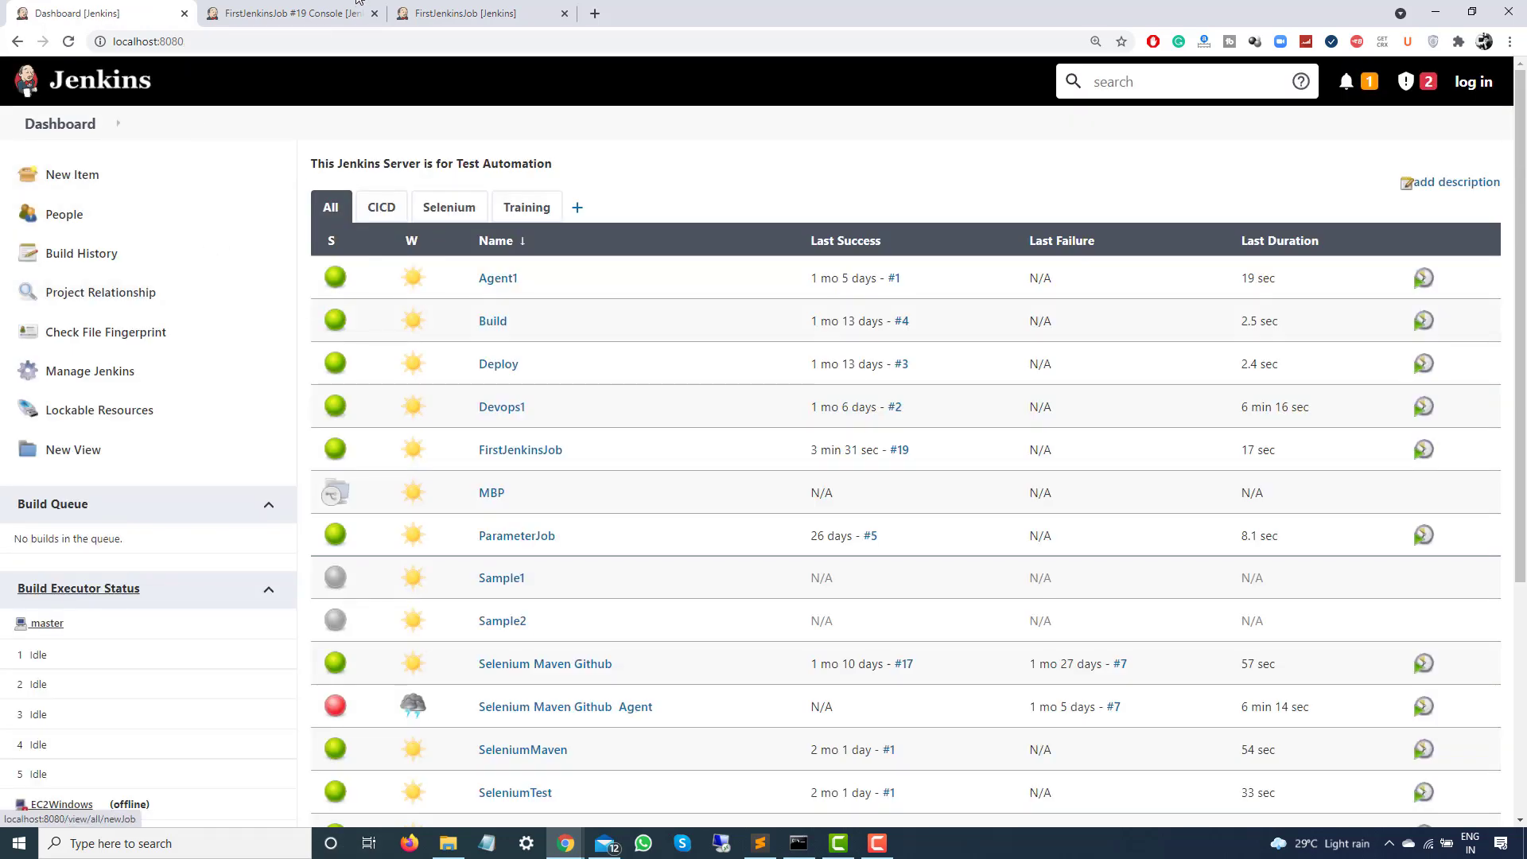
Run FirstJenkinsJob again with the corrected mail server and review the SMTP debug lines in its console output
left_click(312, 10)
left_click(203, 76)
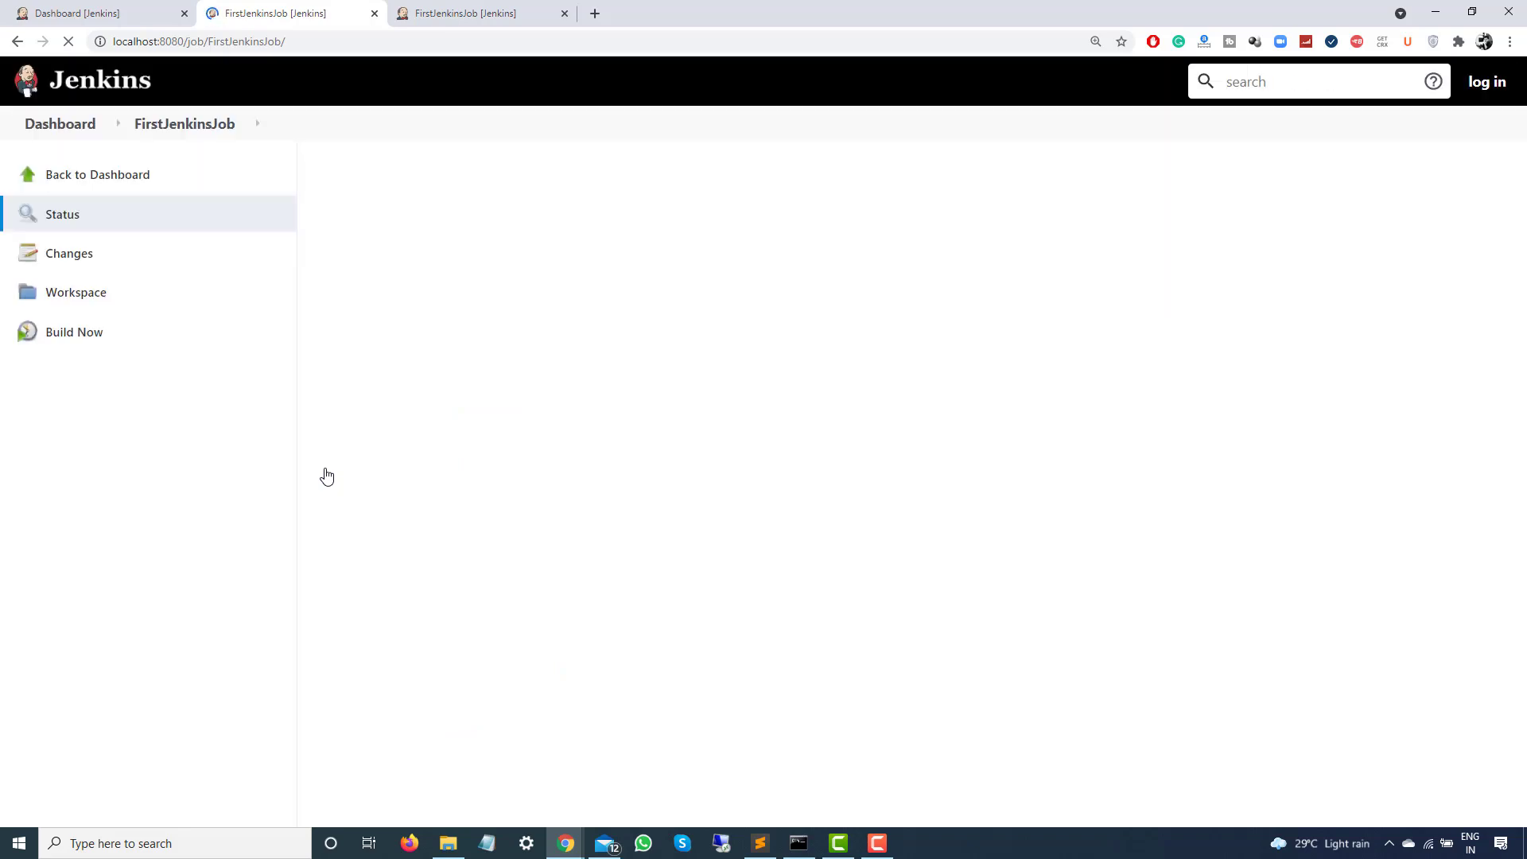
left_click(77, 337)
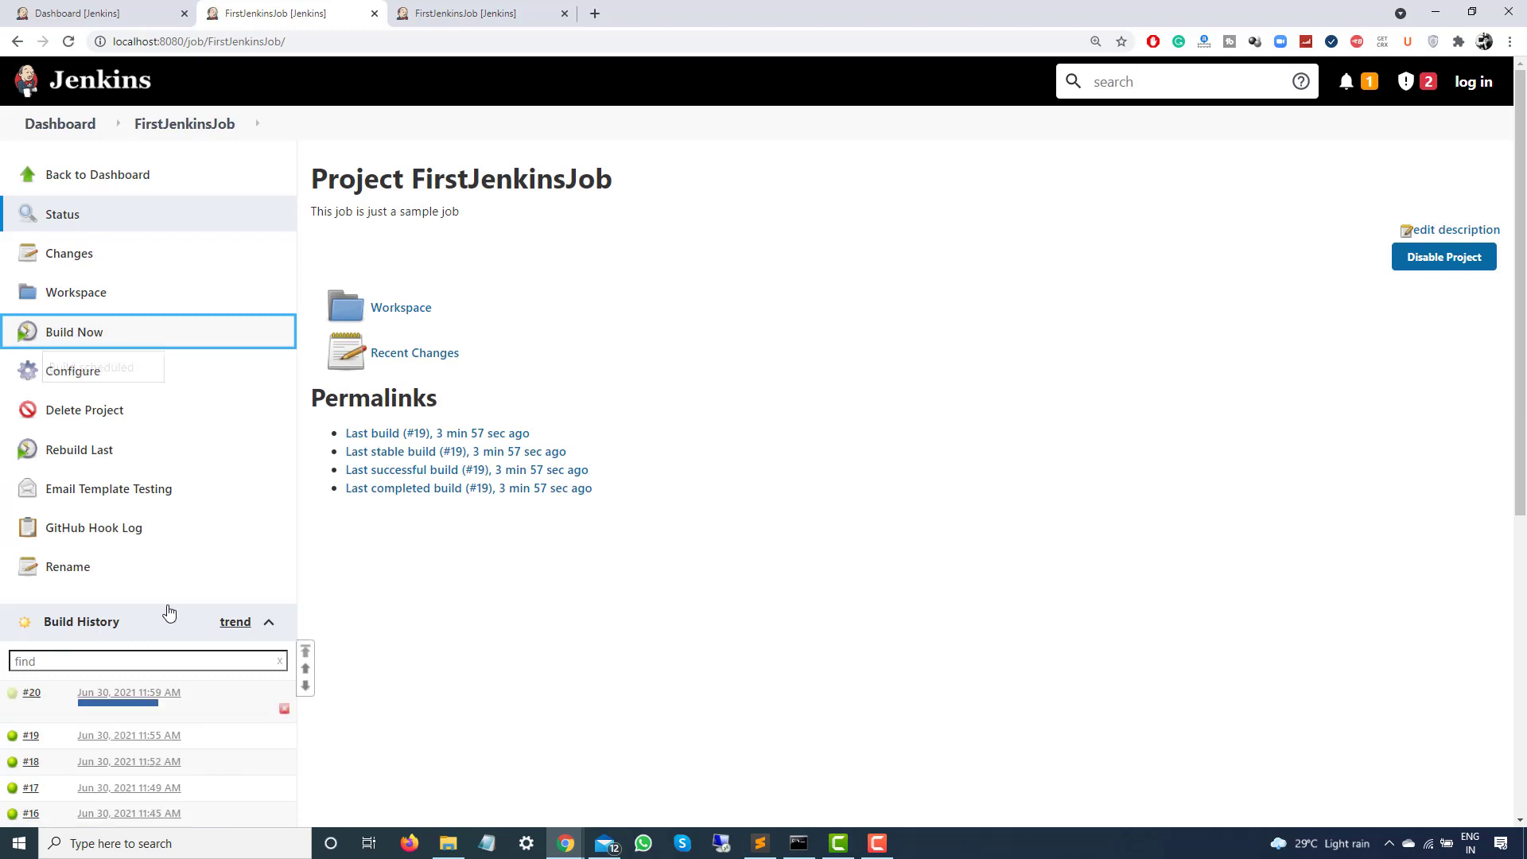
left_click(12, 698)
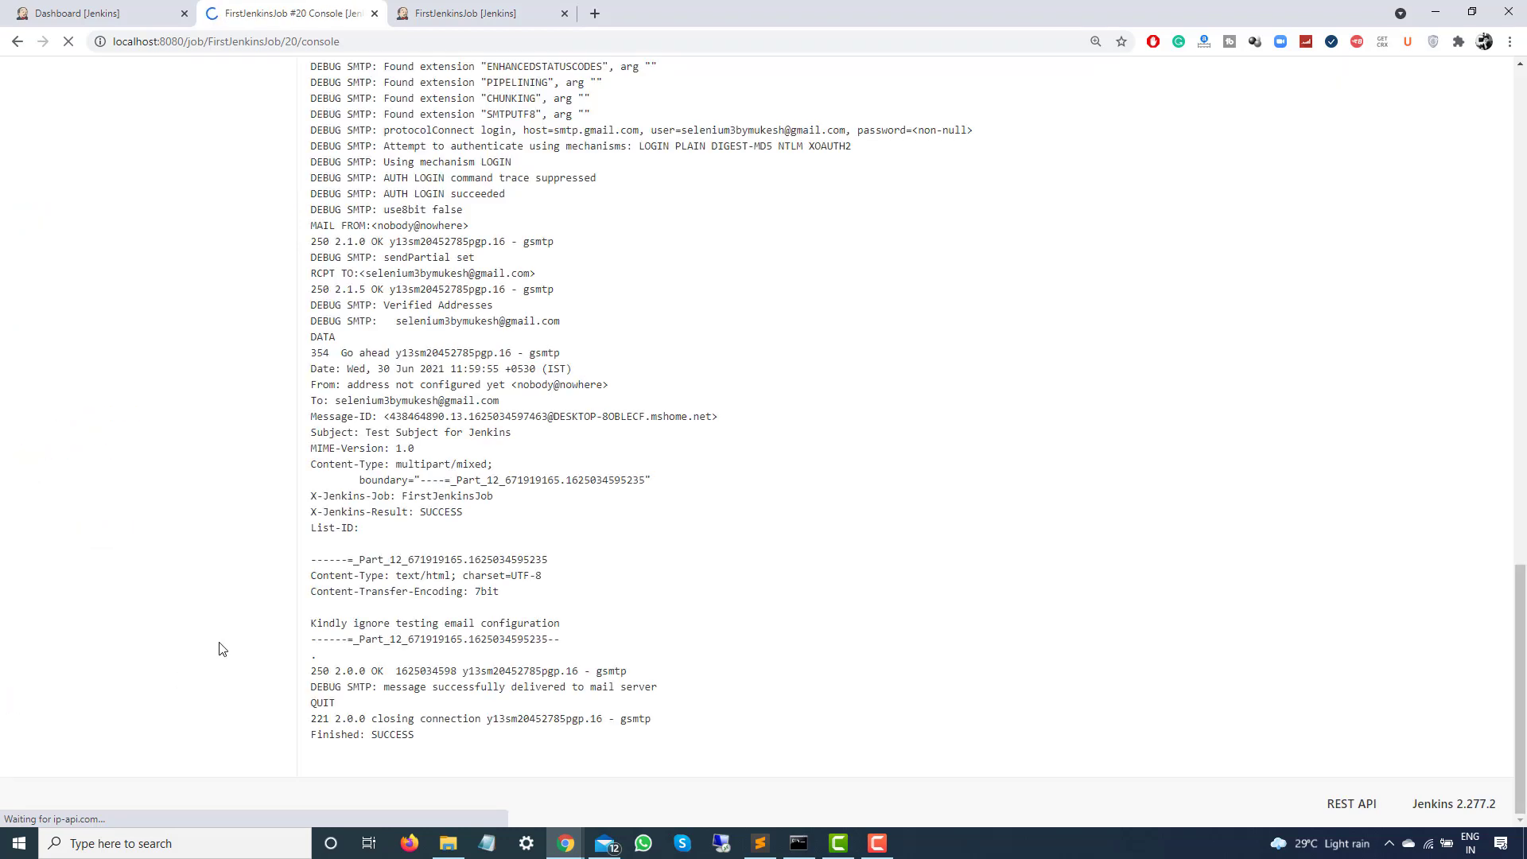
scroll(239, 633, "up", 1)
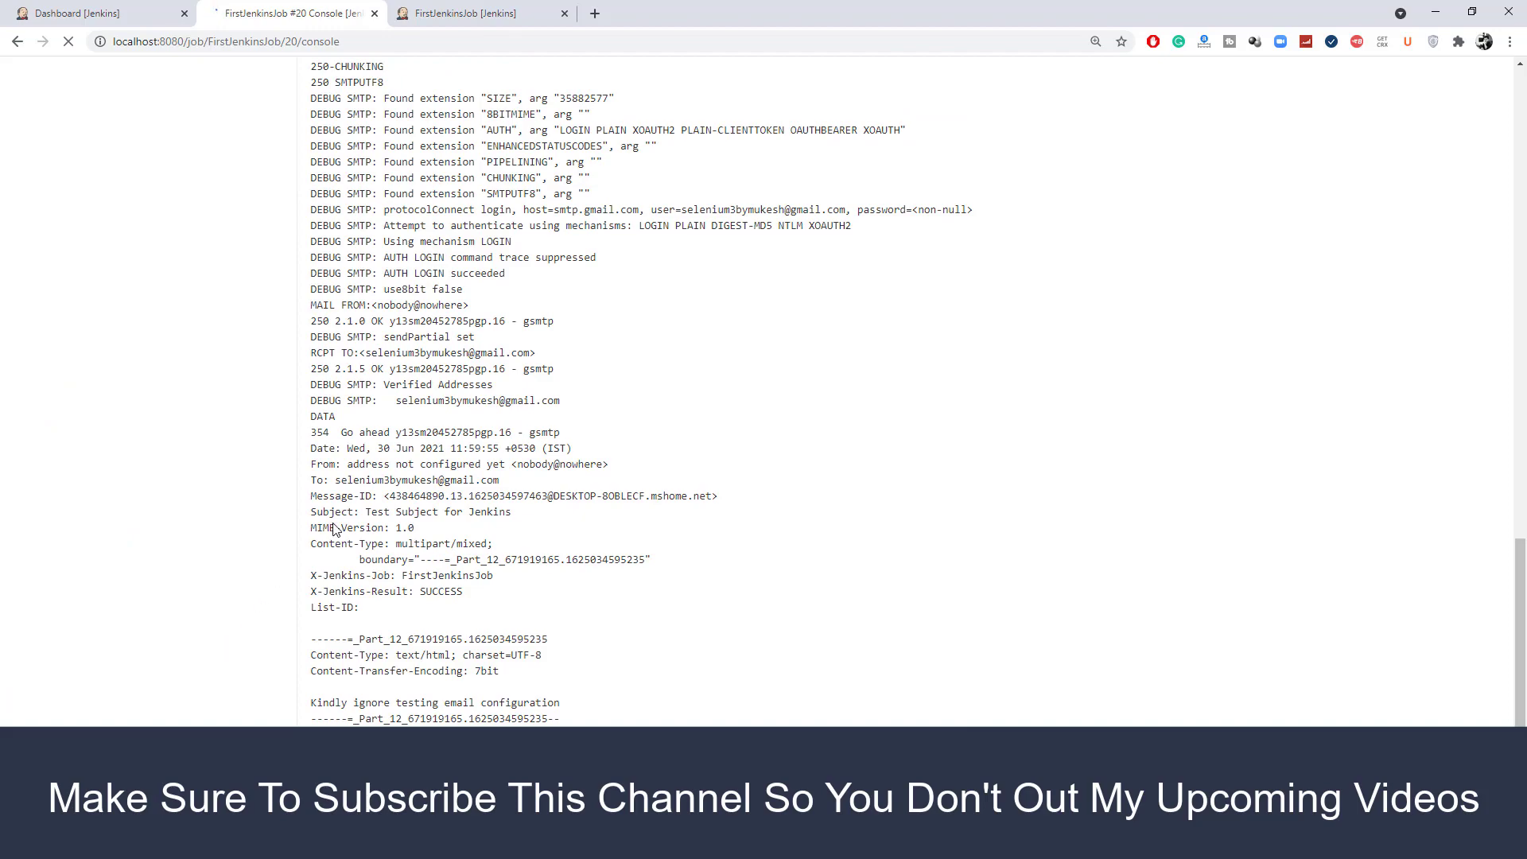
Examine the SMTP debug lines in build #20's console output that cover connecting to the smtp.gmail.com host
scroll(334, 529, "up", 2)
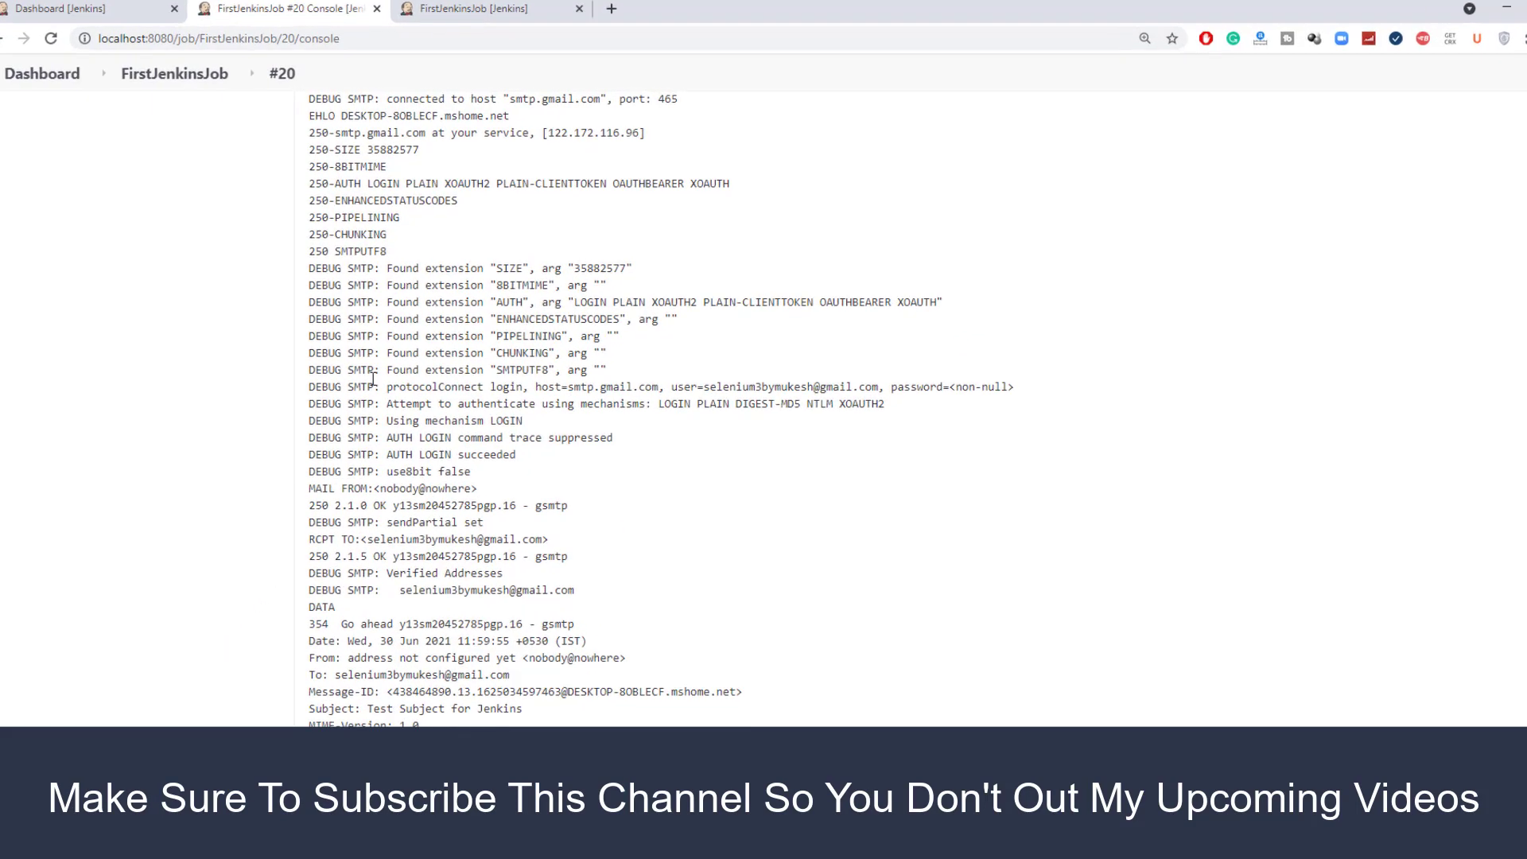
scroll(350, 318, "up", 2)
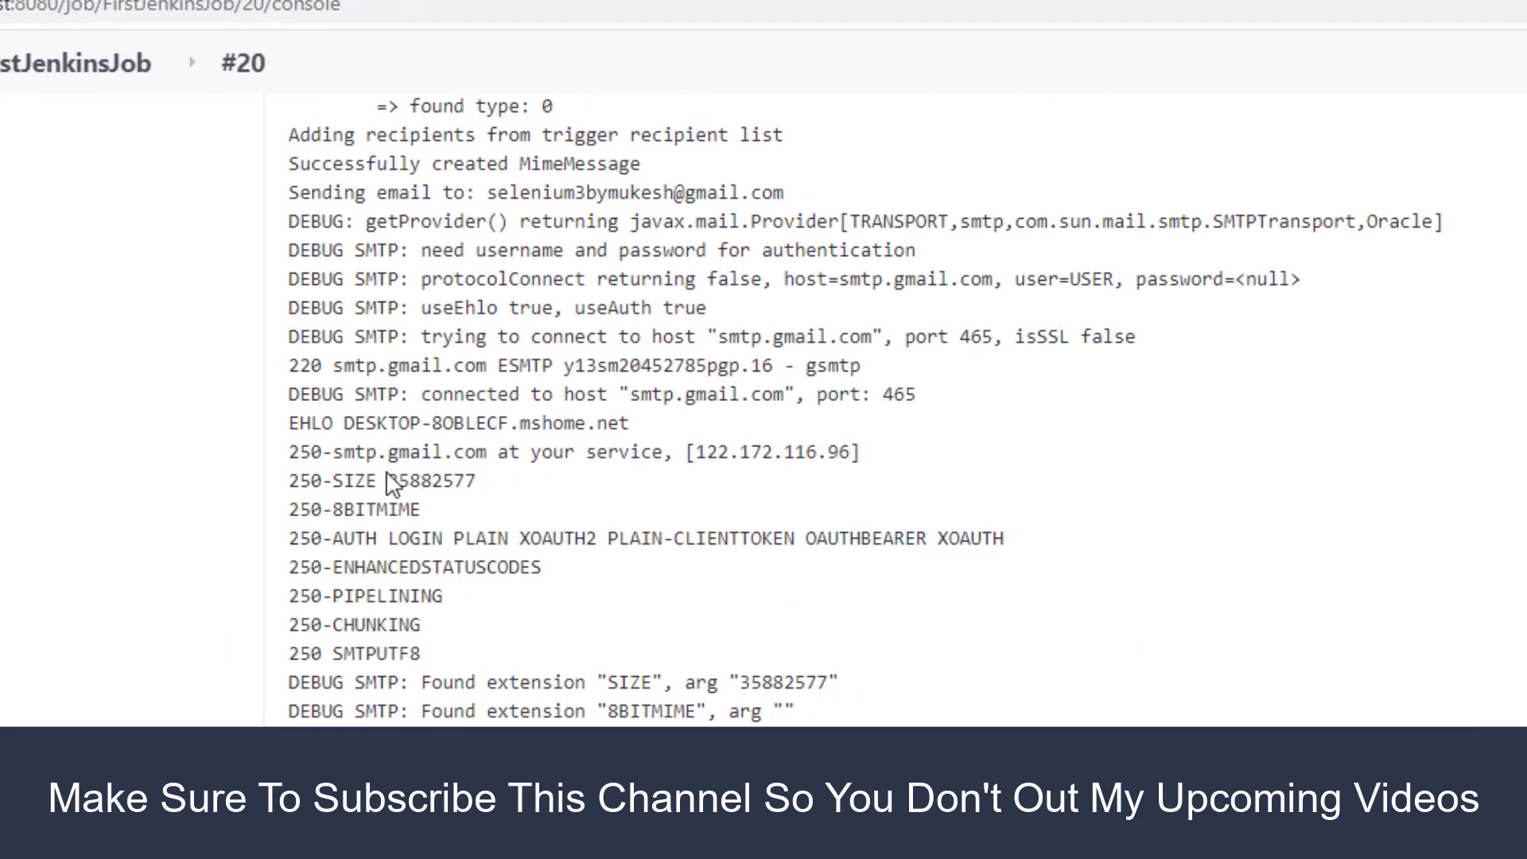
scroll(388, 481, "up", 3)
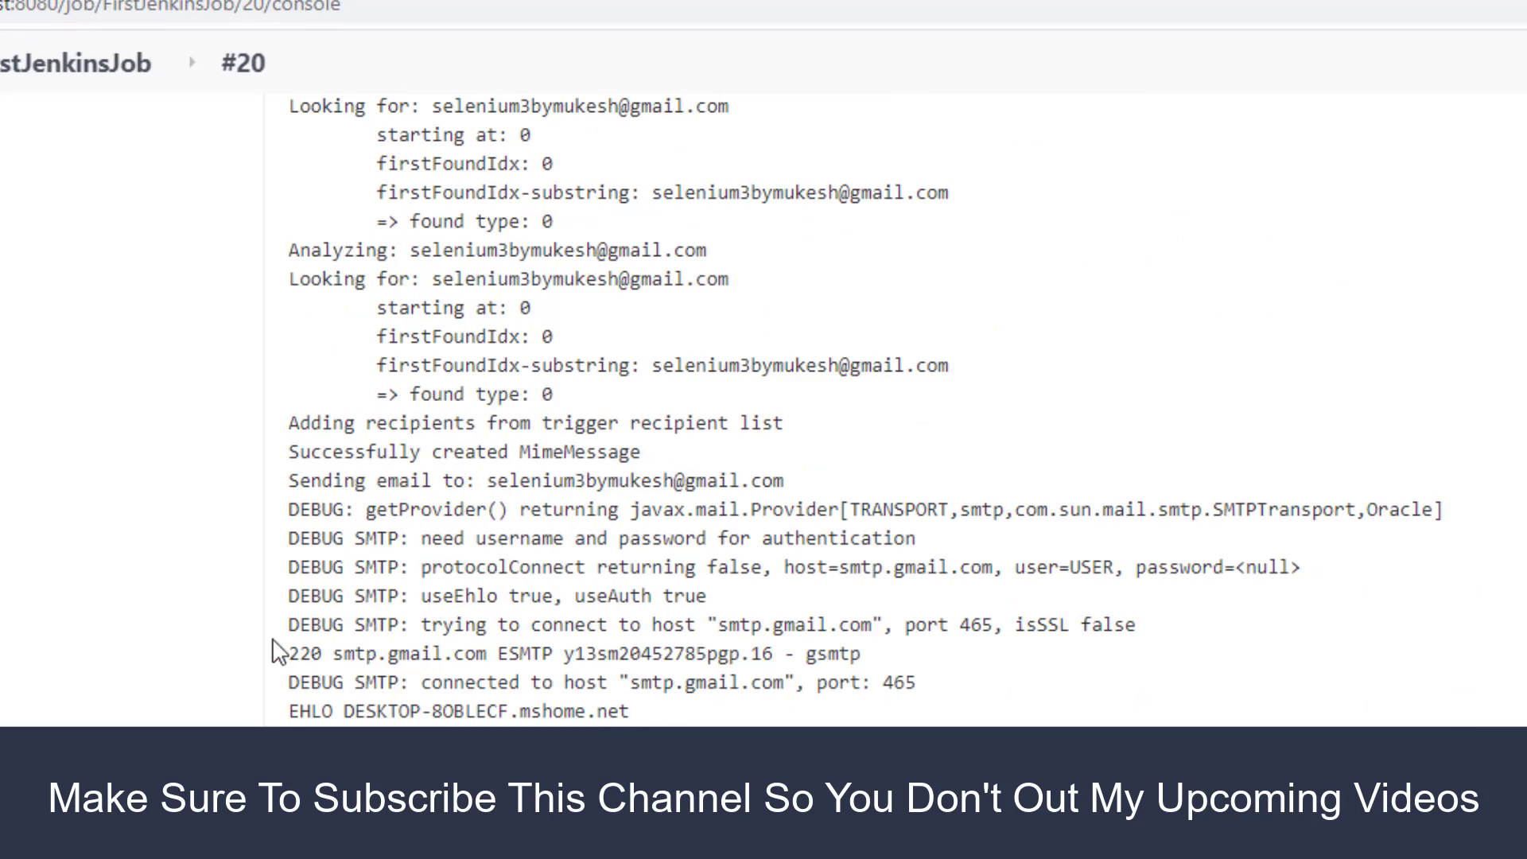
left_click_drag(289, 624, 1124, 625)
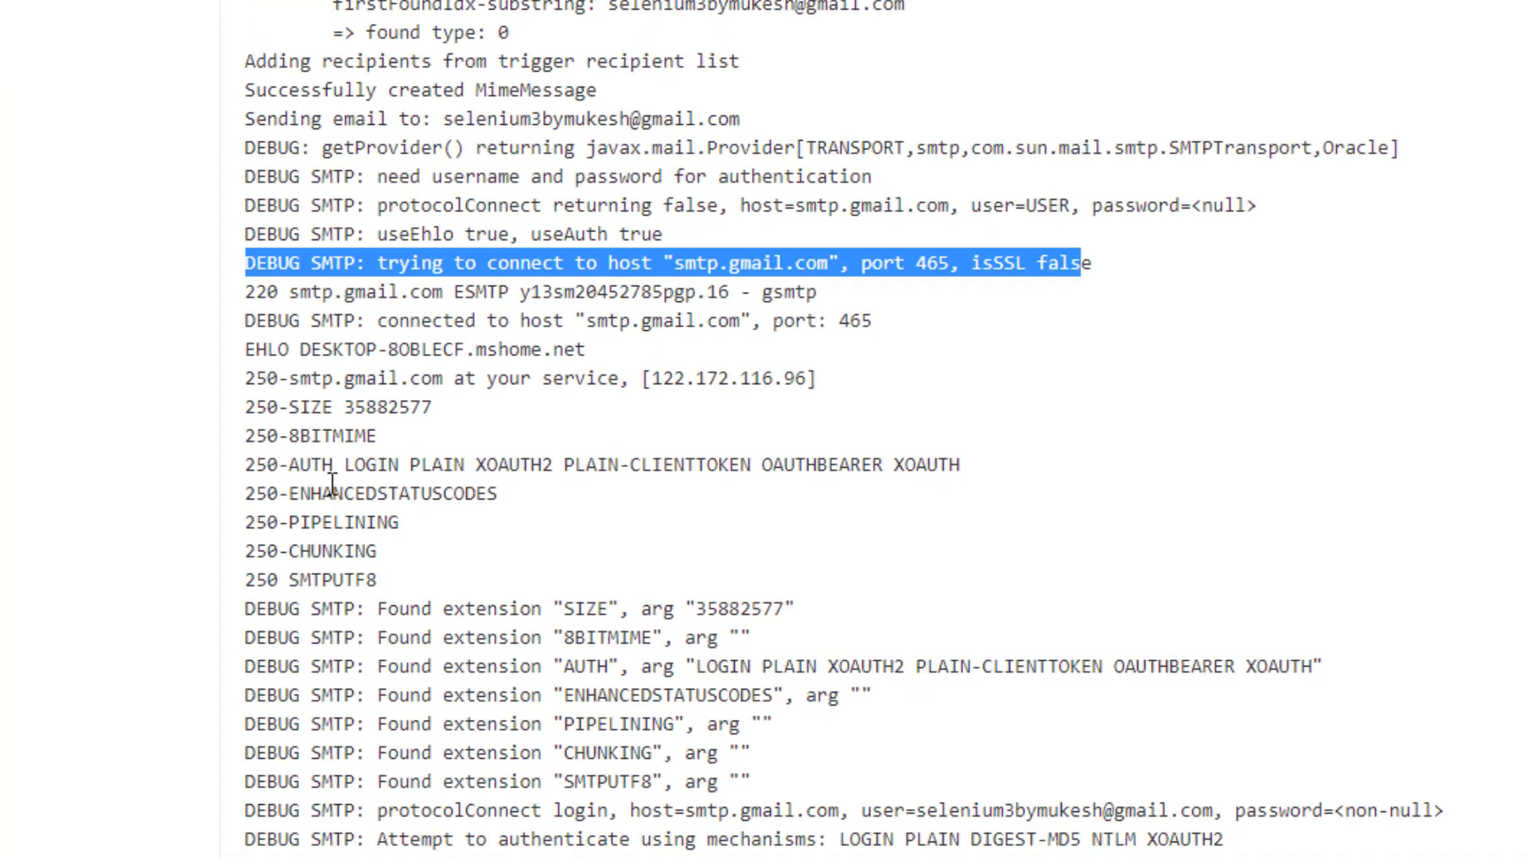
left_click_drag(367, 321, 564, 322)
Examine the login mechanism, authentication and message delivery lines through the end of build #20's console output
scroll(446, 446, "down", 3)
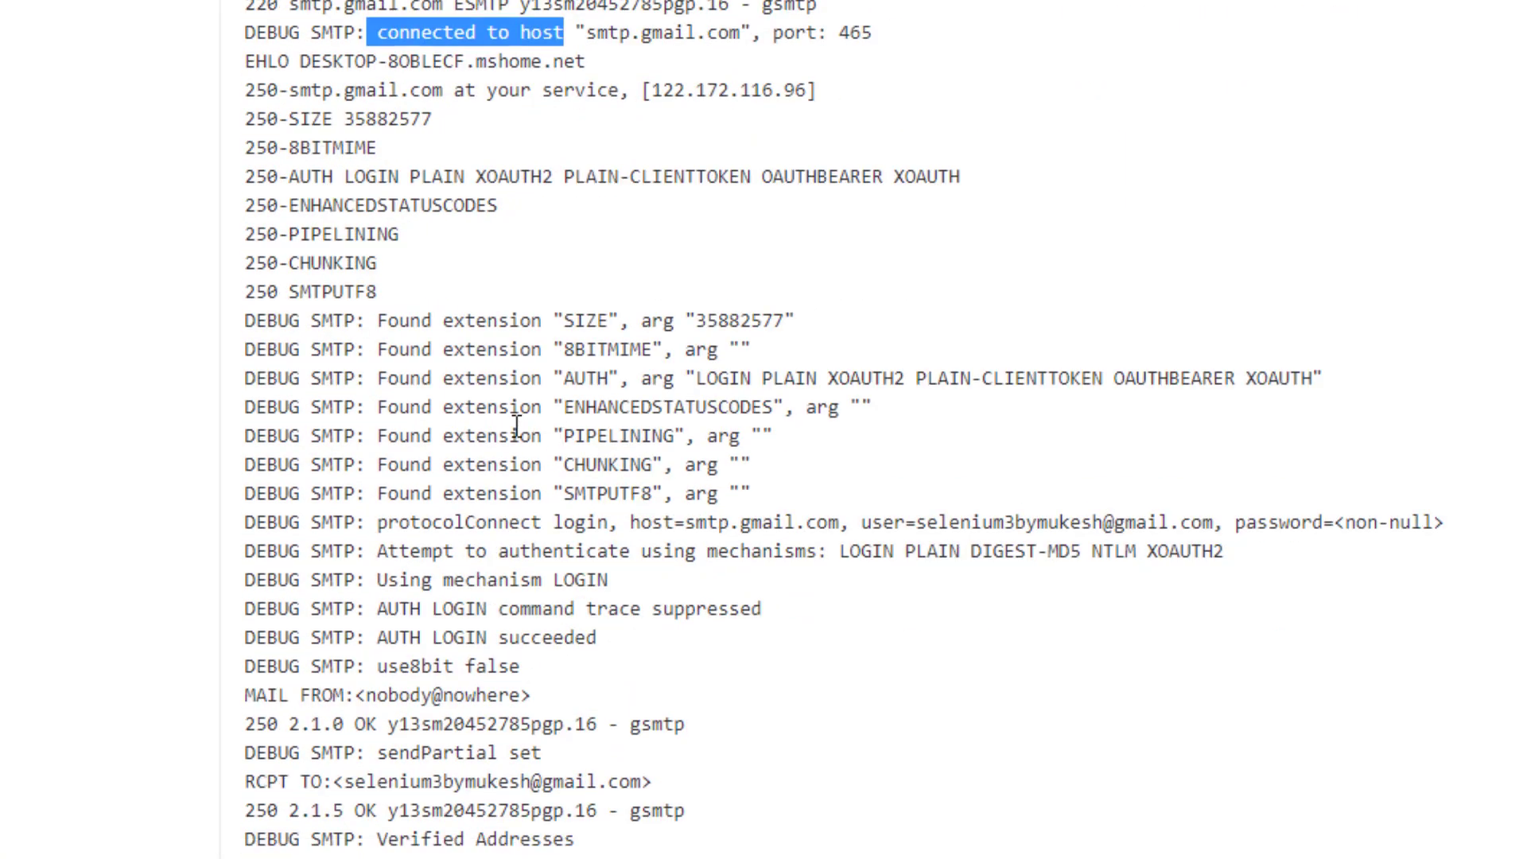
left_click_drag(376, 580, 662, 581)
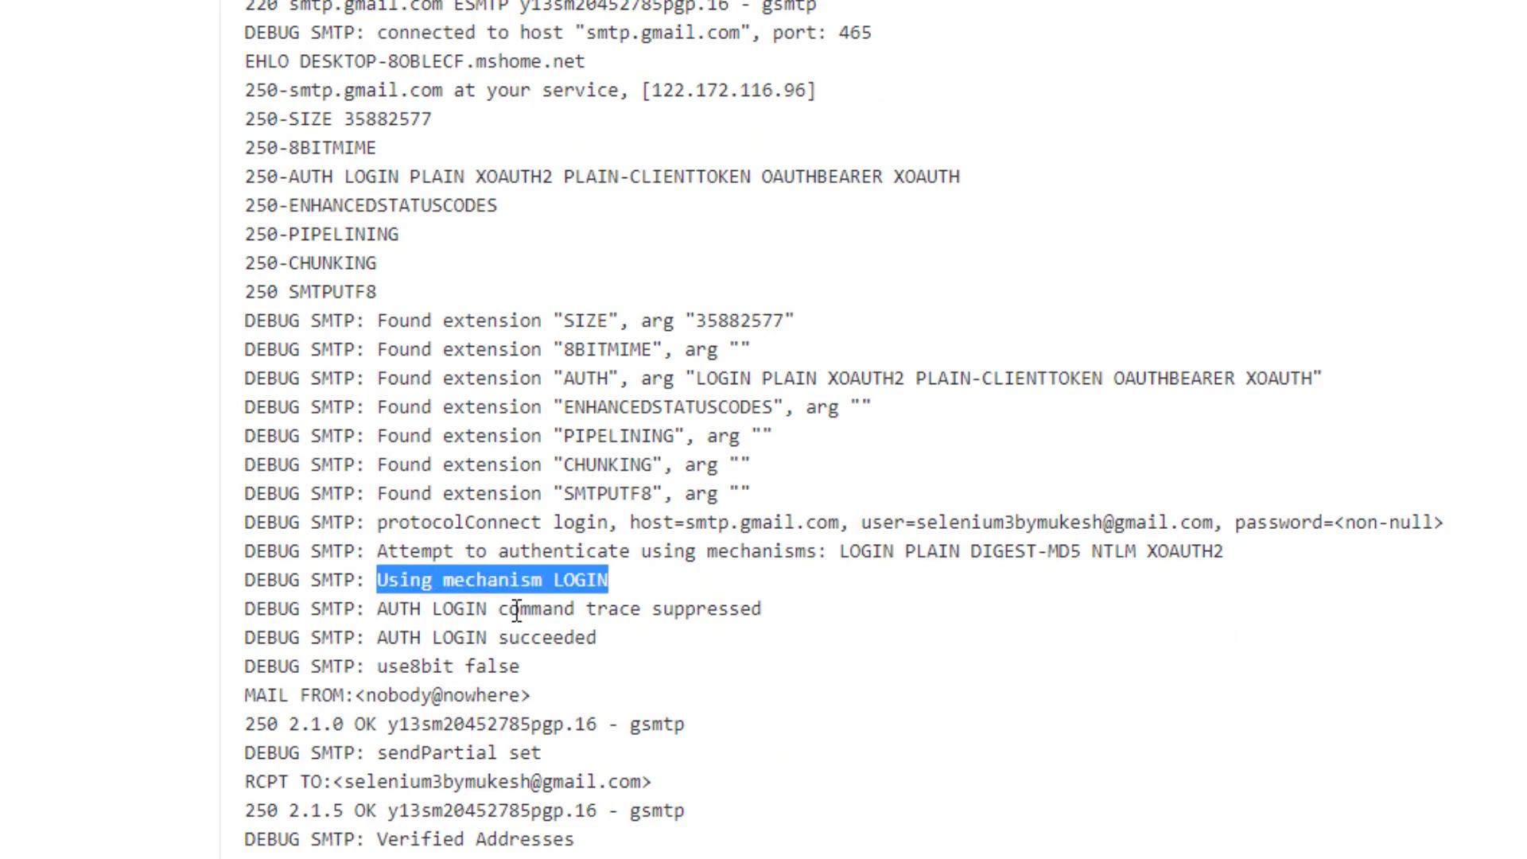
left_click_drag(376, 637, 609, 641)
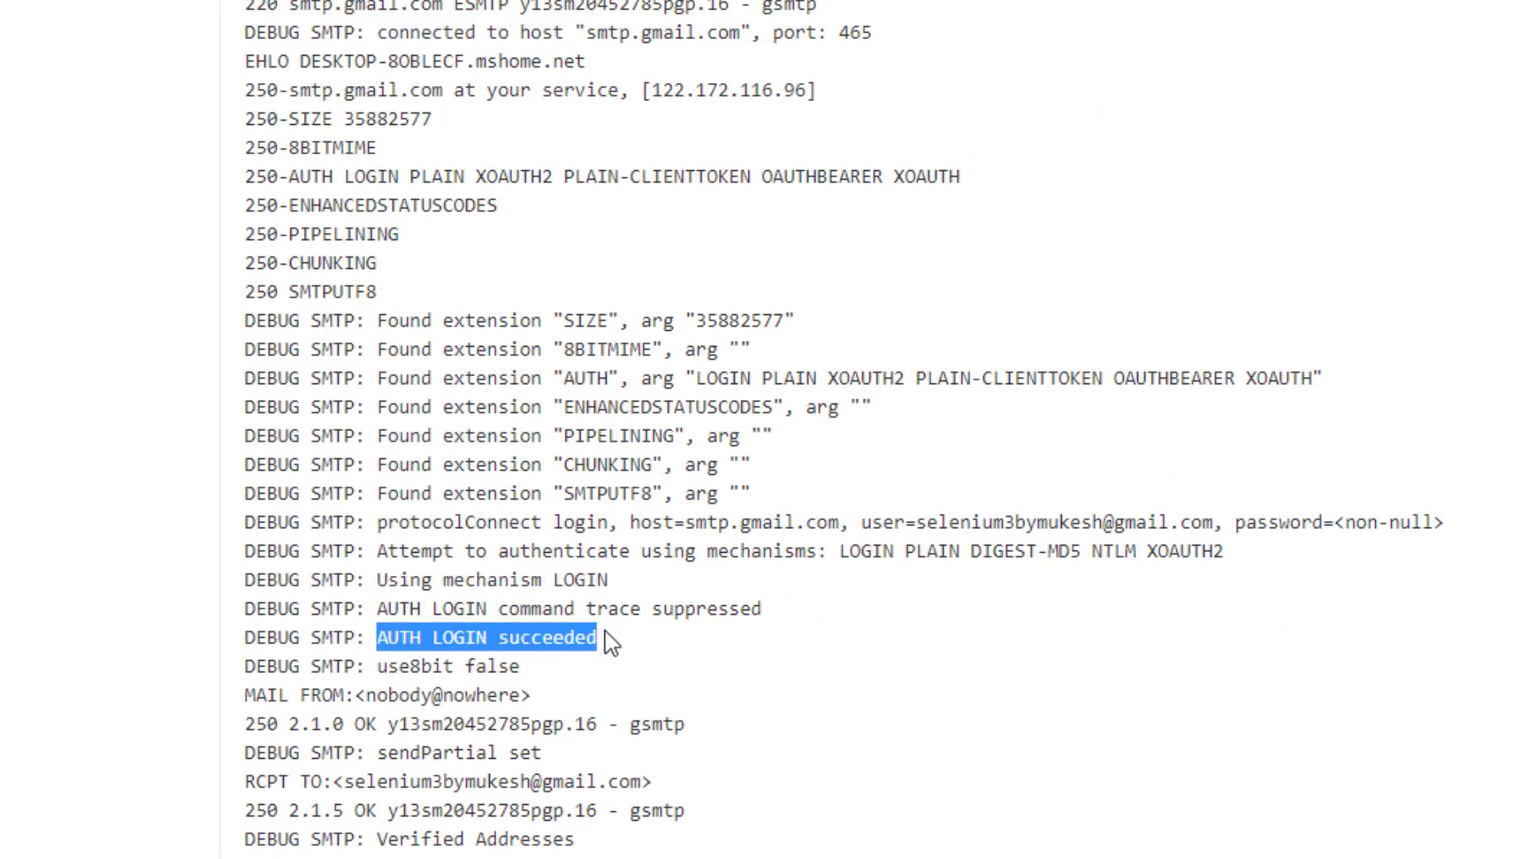
scroll(614, 640, "down", 1)
scroll(614, 641, "down", 3)
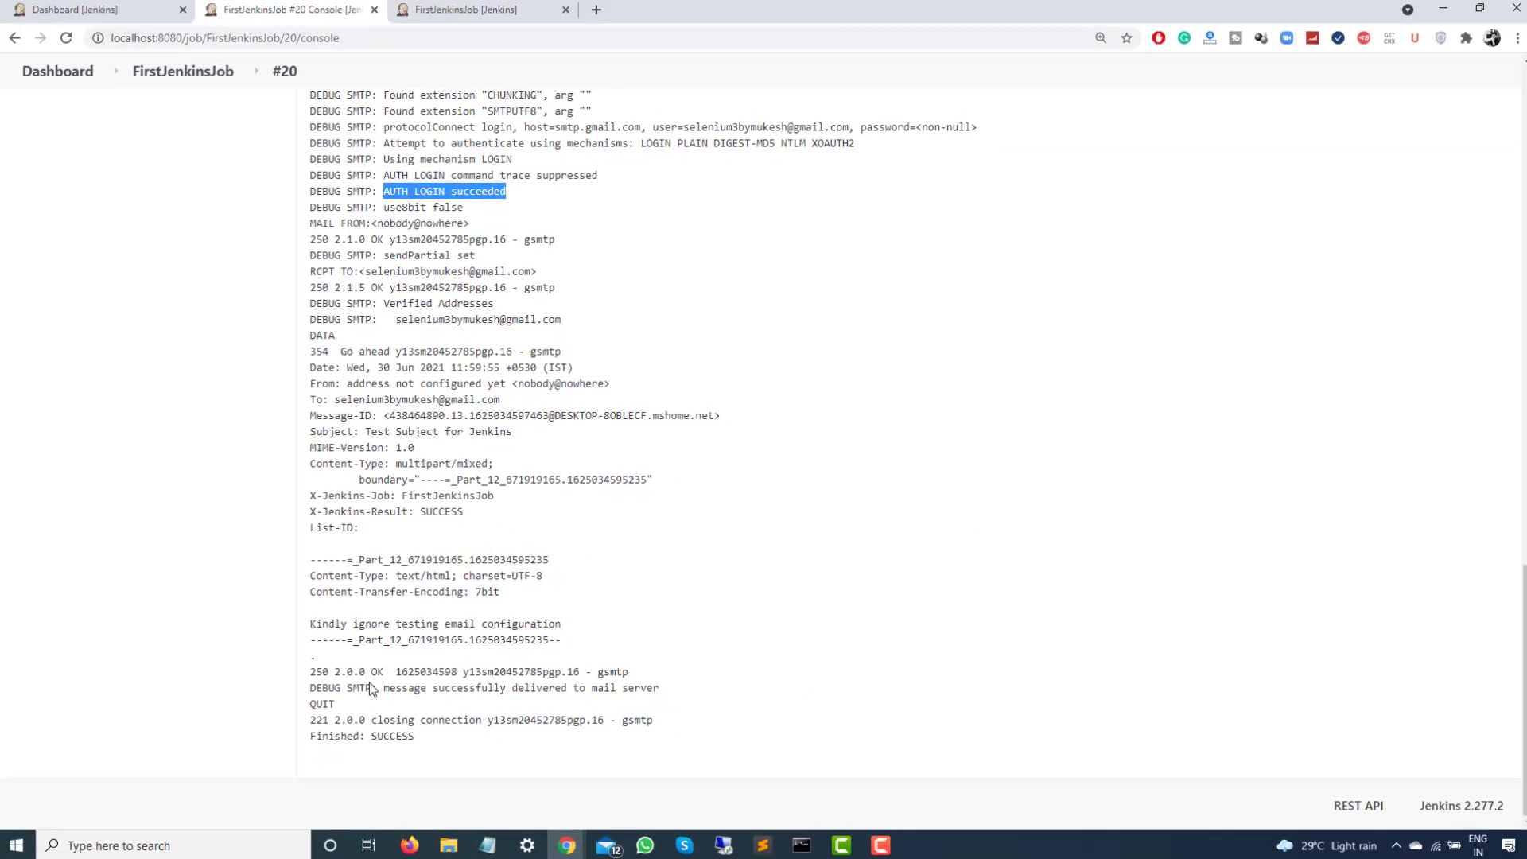
Switch to the Gmail inbox to check for the build's notification email, and return to the Jenkins console output
mouse_move(566, 843)
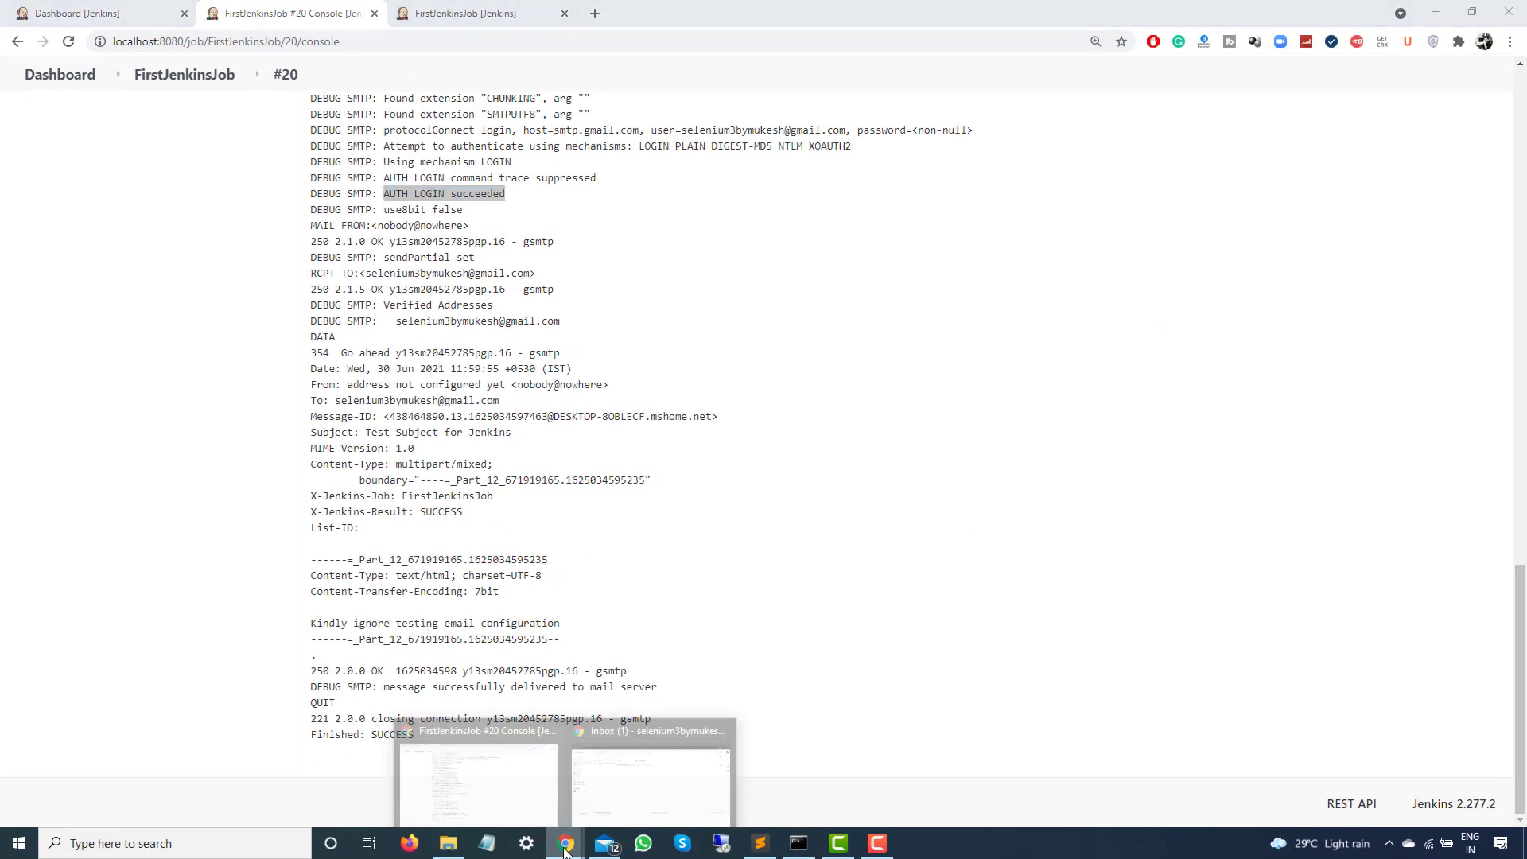
left_click(648, 768)
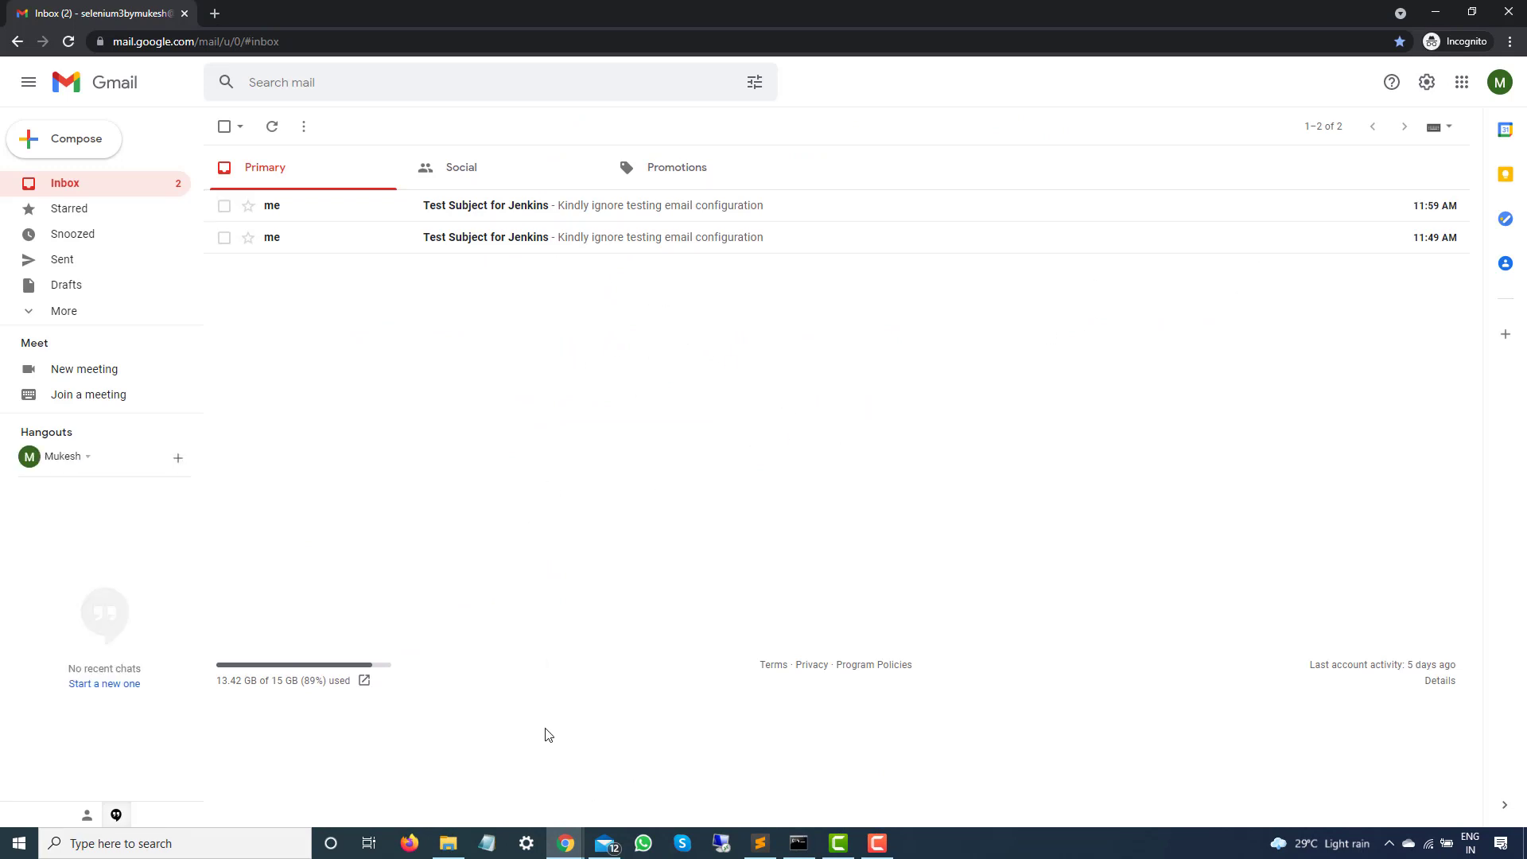
mouse_move(565, 841)
left_click(488, 777)
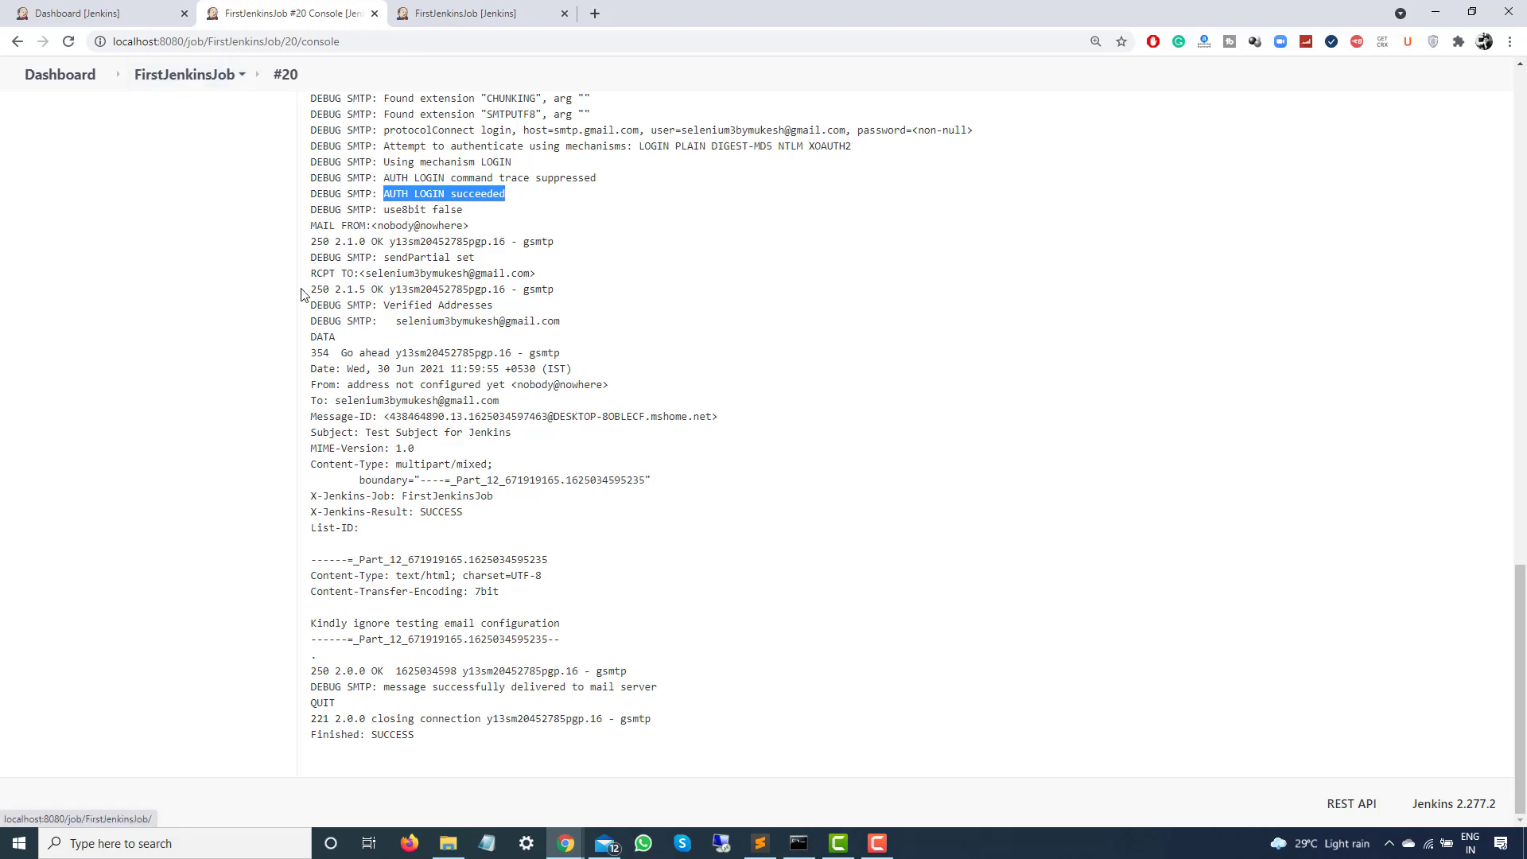
Review build #20's console output again, from the build start through the recipient analysis and SMTP debug lines
left_click(420, 477)
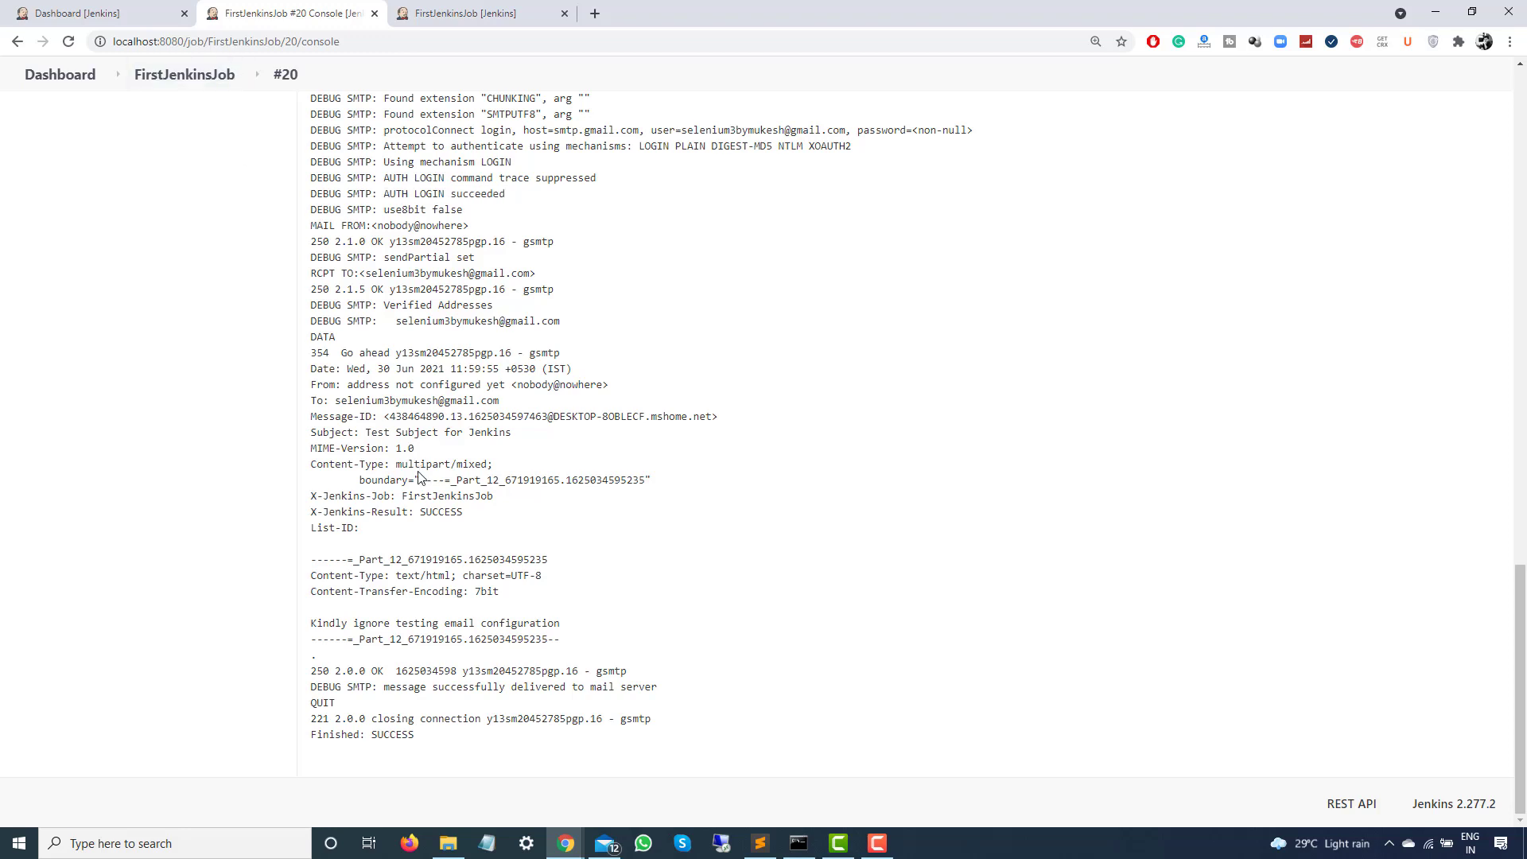
scroll(419, 477, "up", 15)
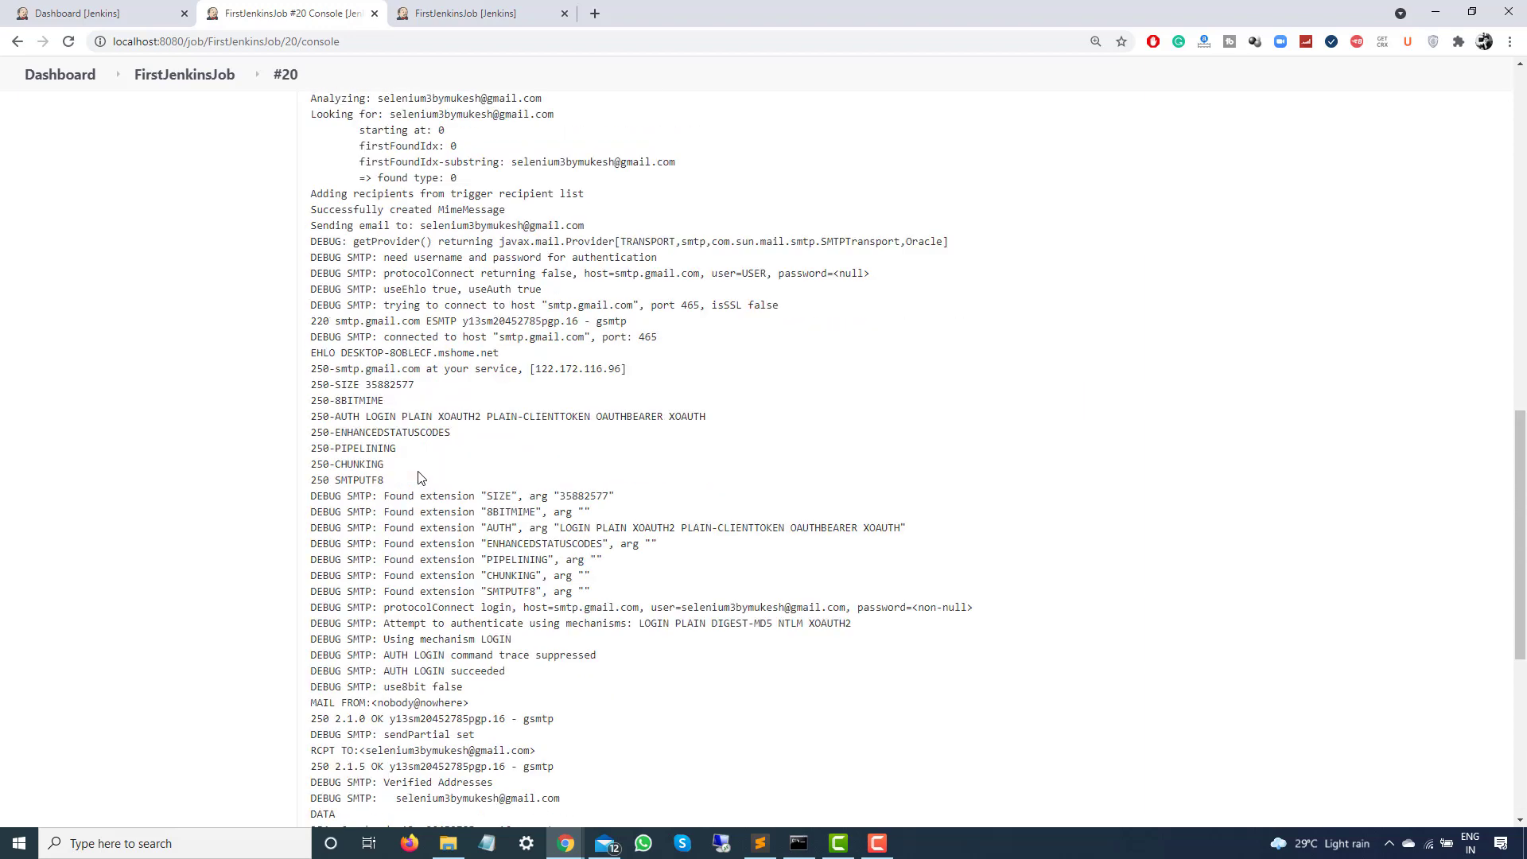
scroll(383, 454, "up", 3)
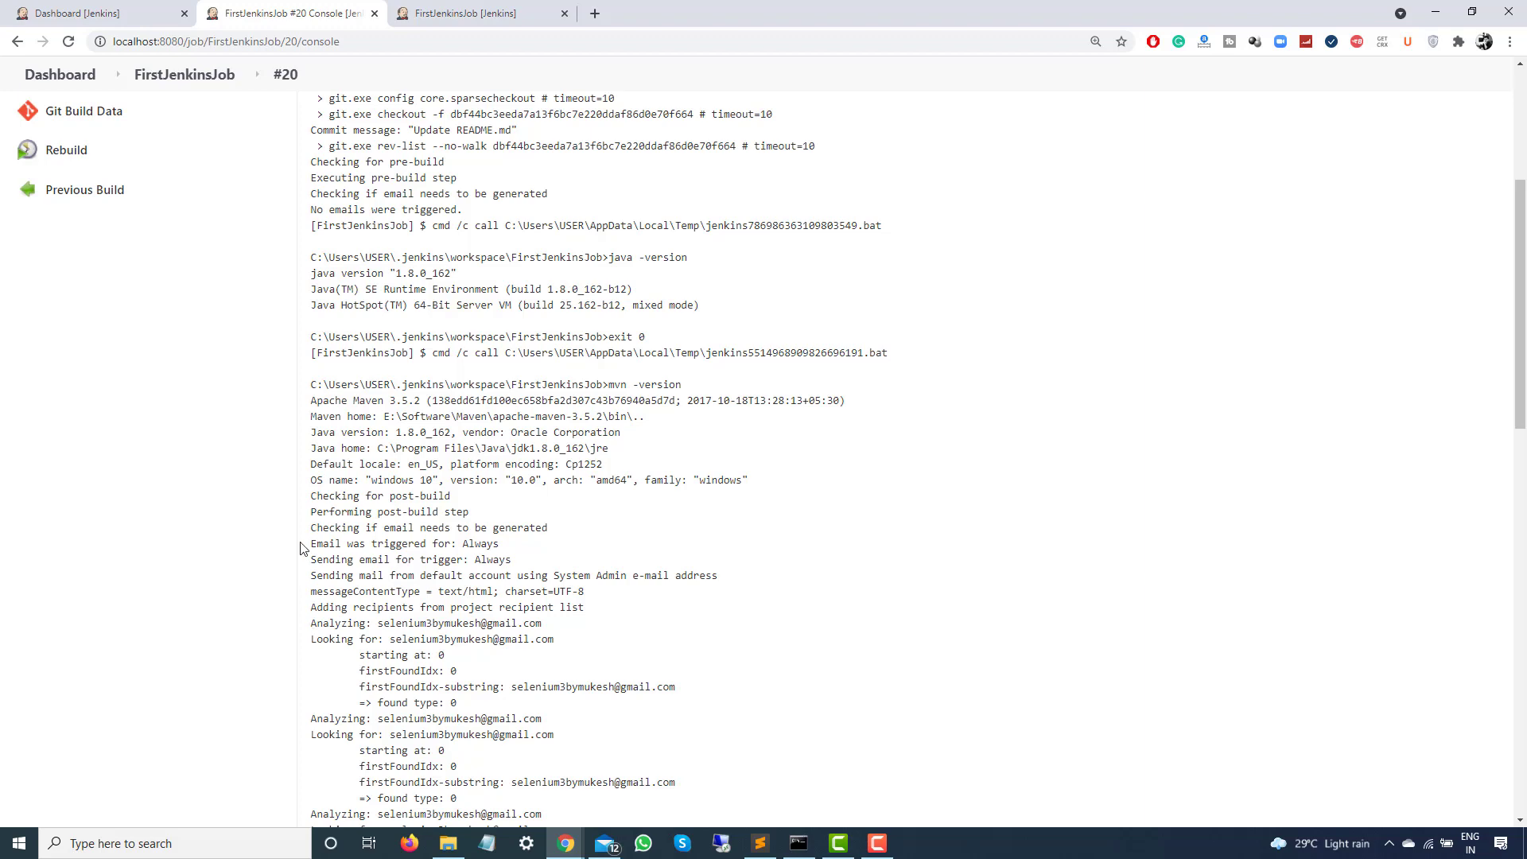
scroll(323, 515, "up", 5)
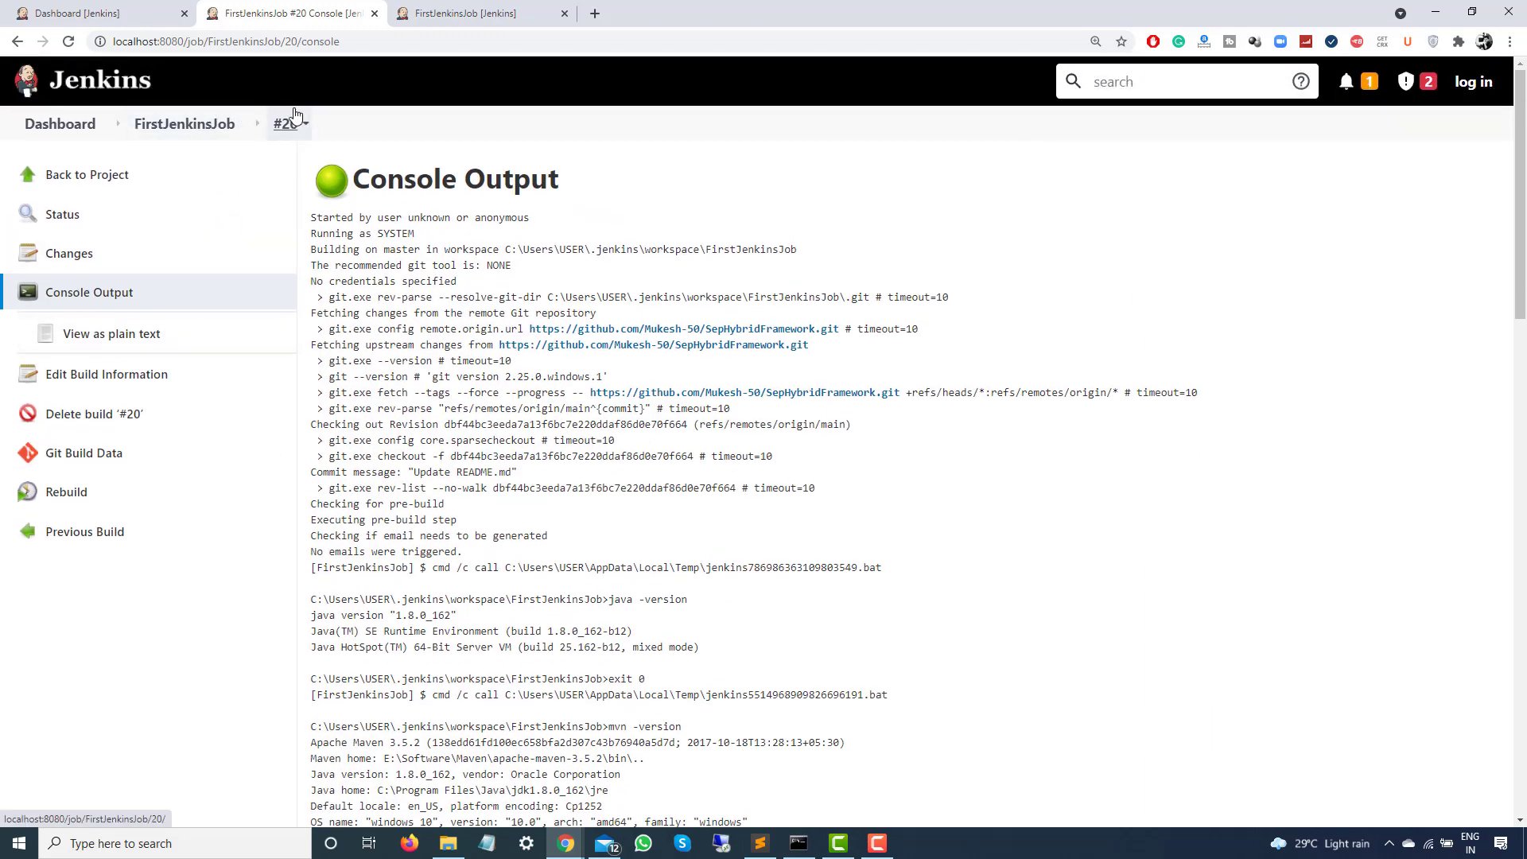
scroll(351, 390, "down", 15)
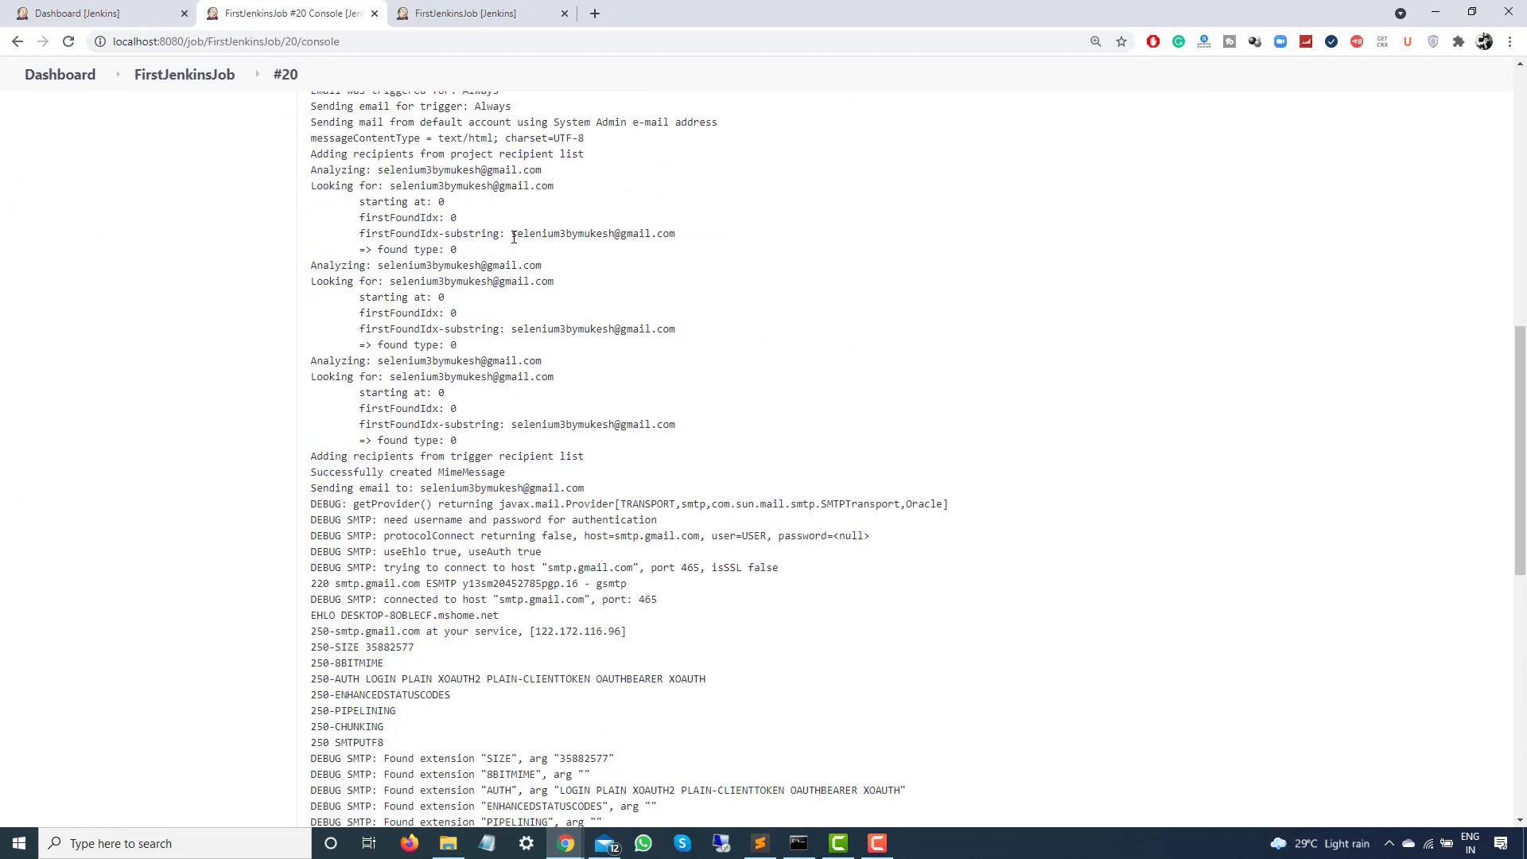
Open the console output of build #17 from FirstJenkinsJob's build history and read its email lines for comparison
left_click(465, 14)
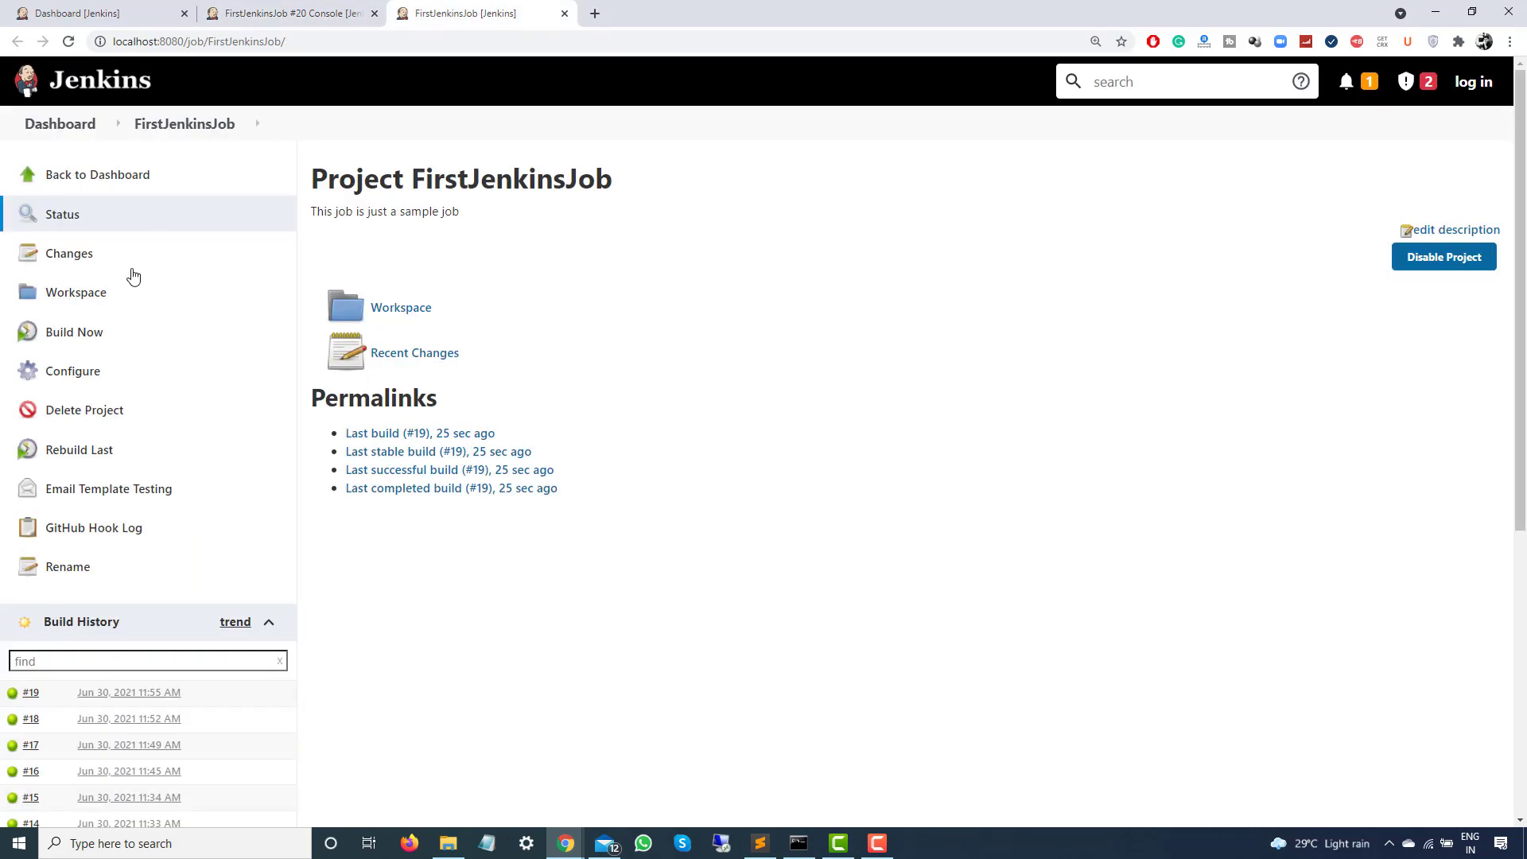
scroll(16, 732, "down", 2)
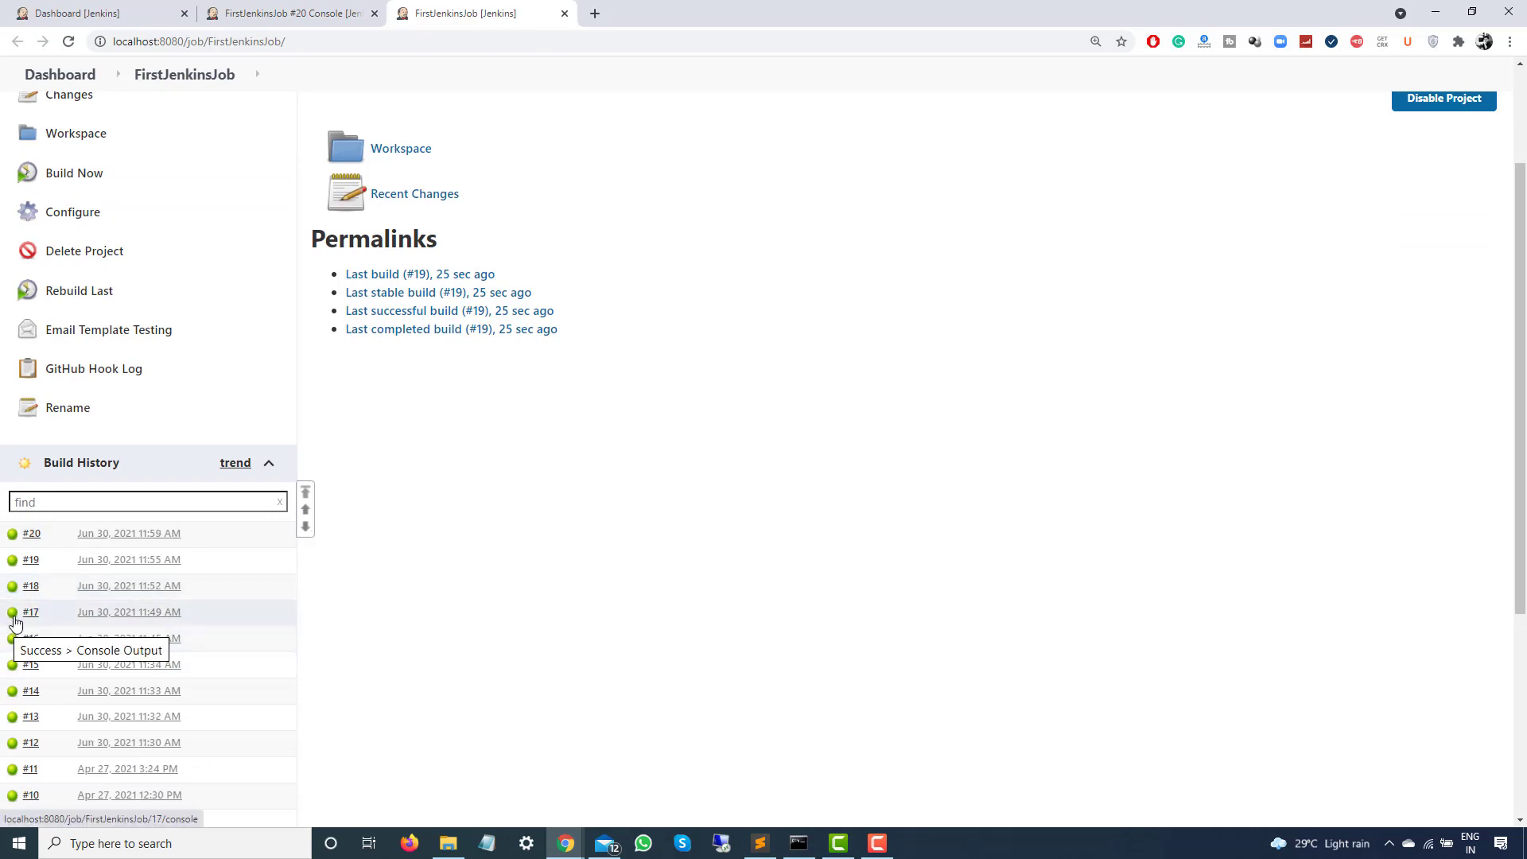
left_click(17, 620)
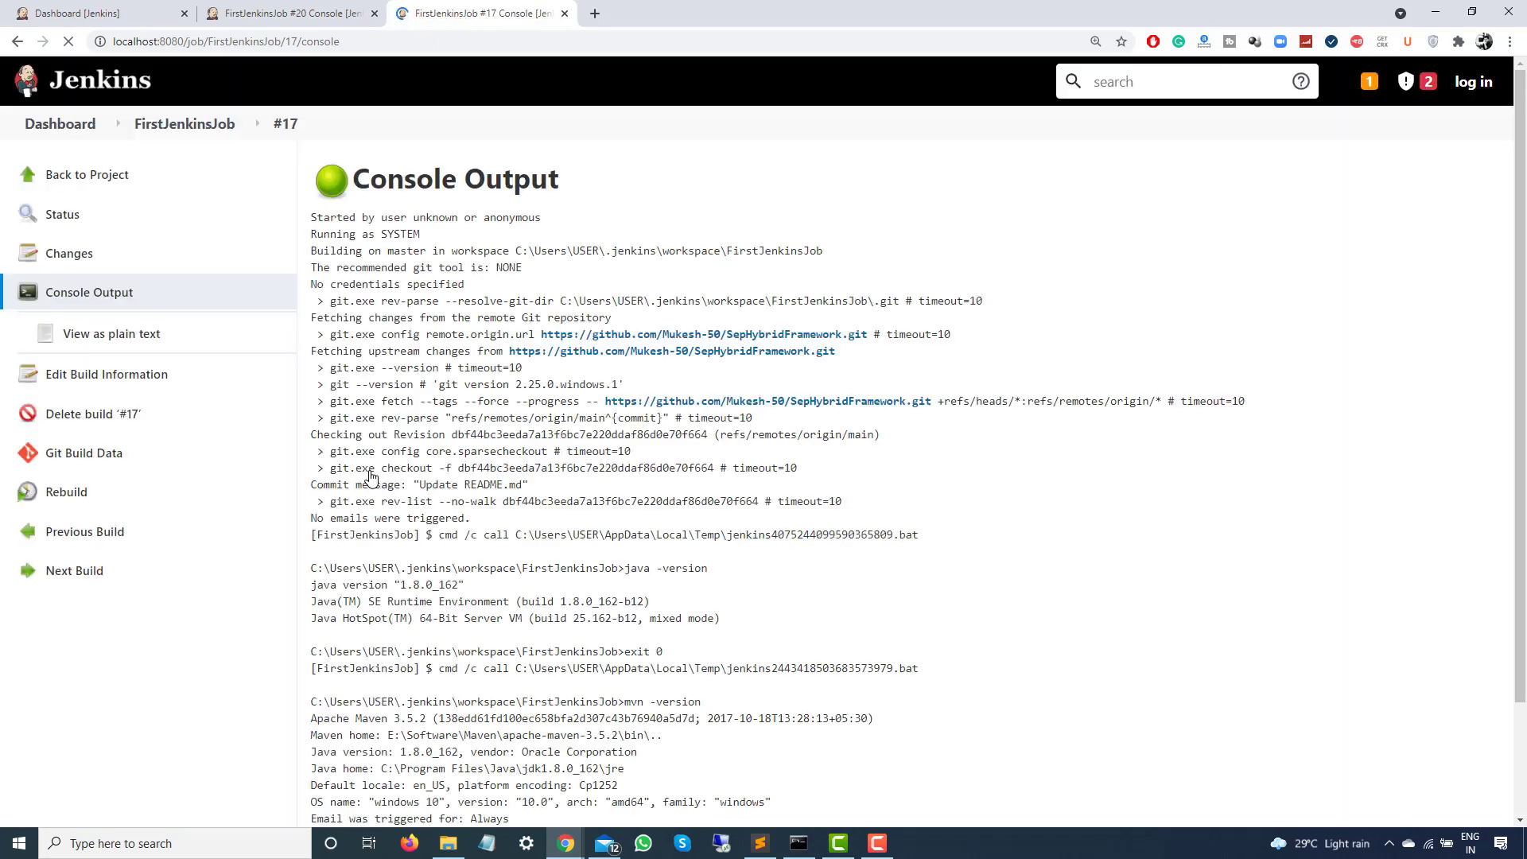
scroll(382, 493, "down", 3)
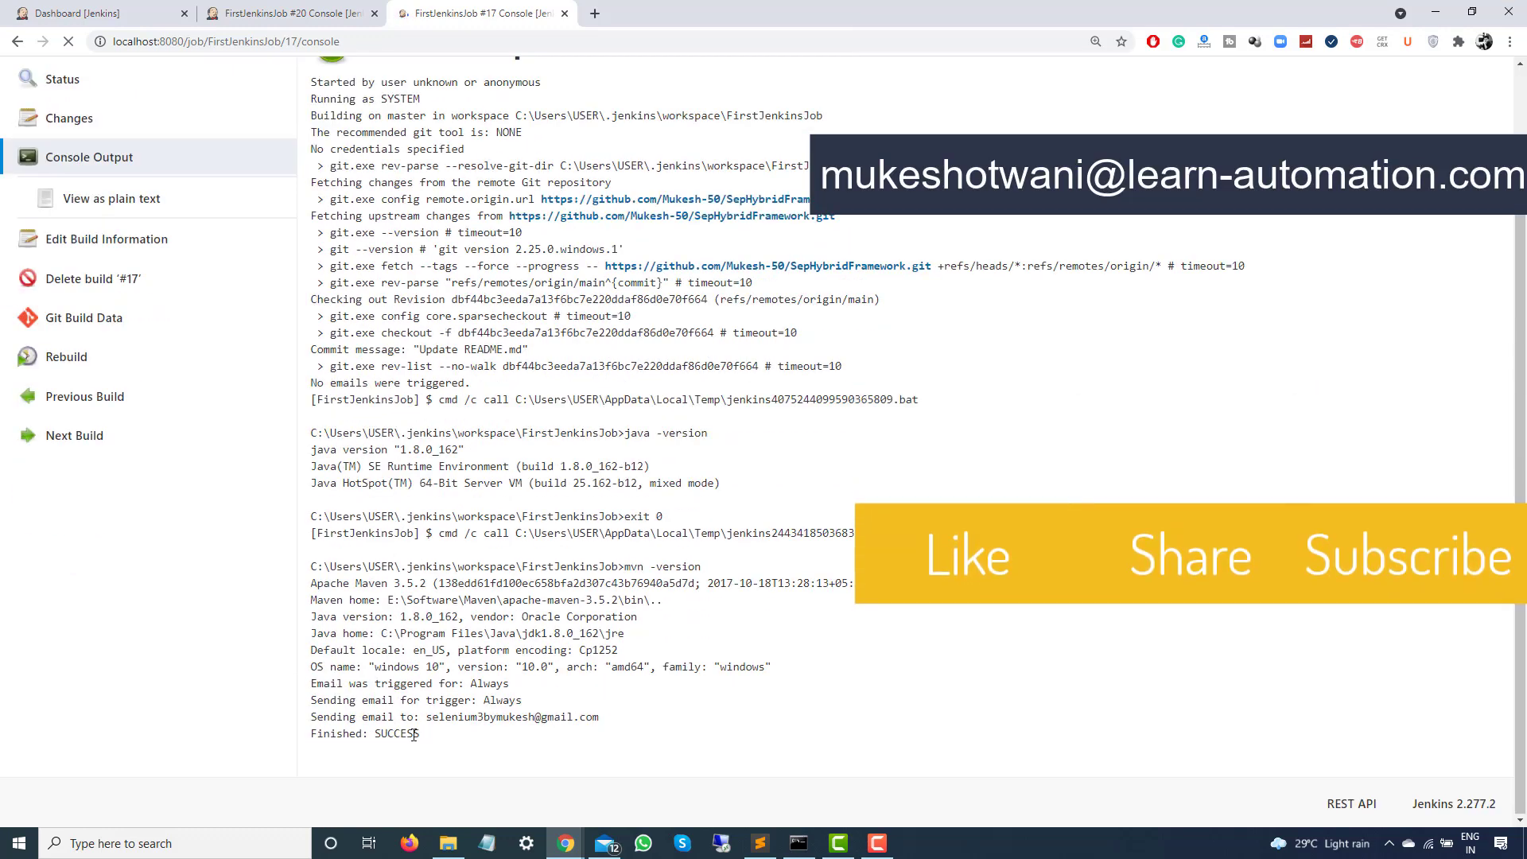